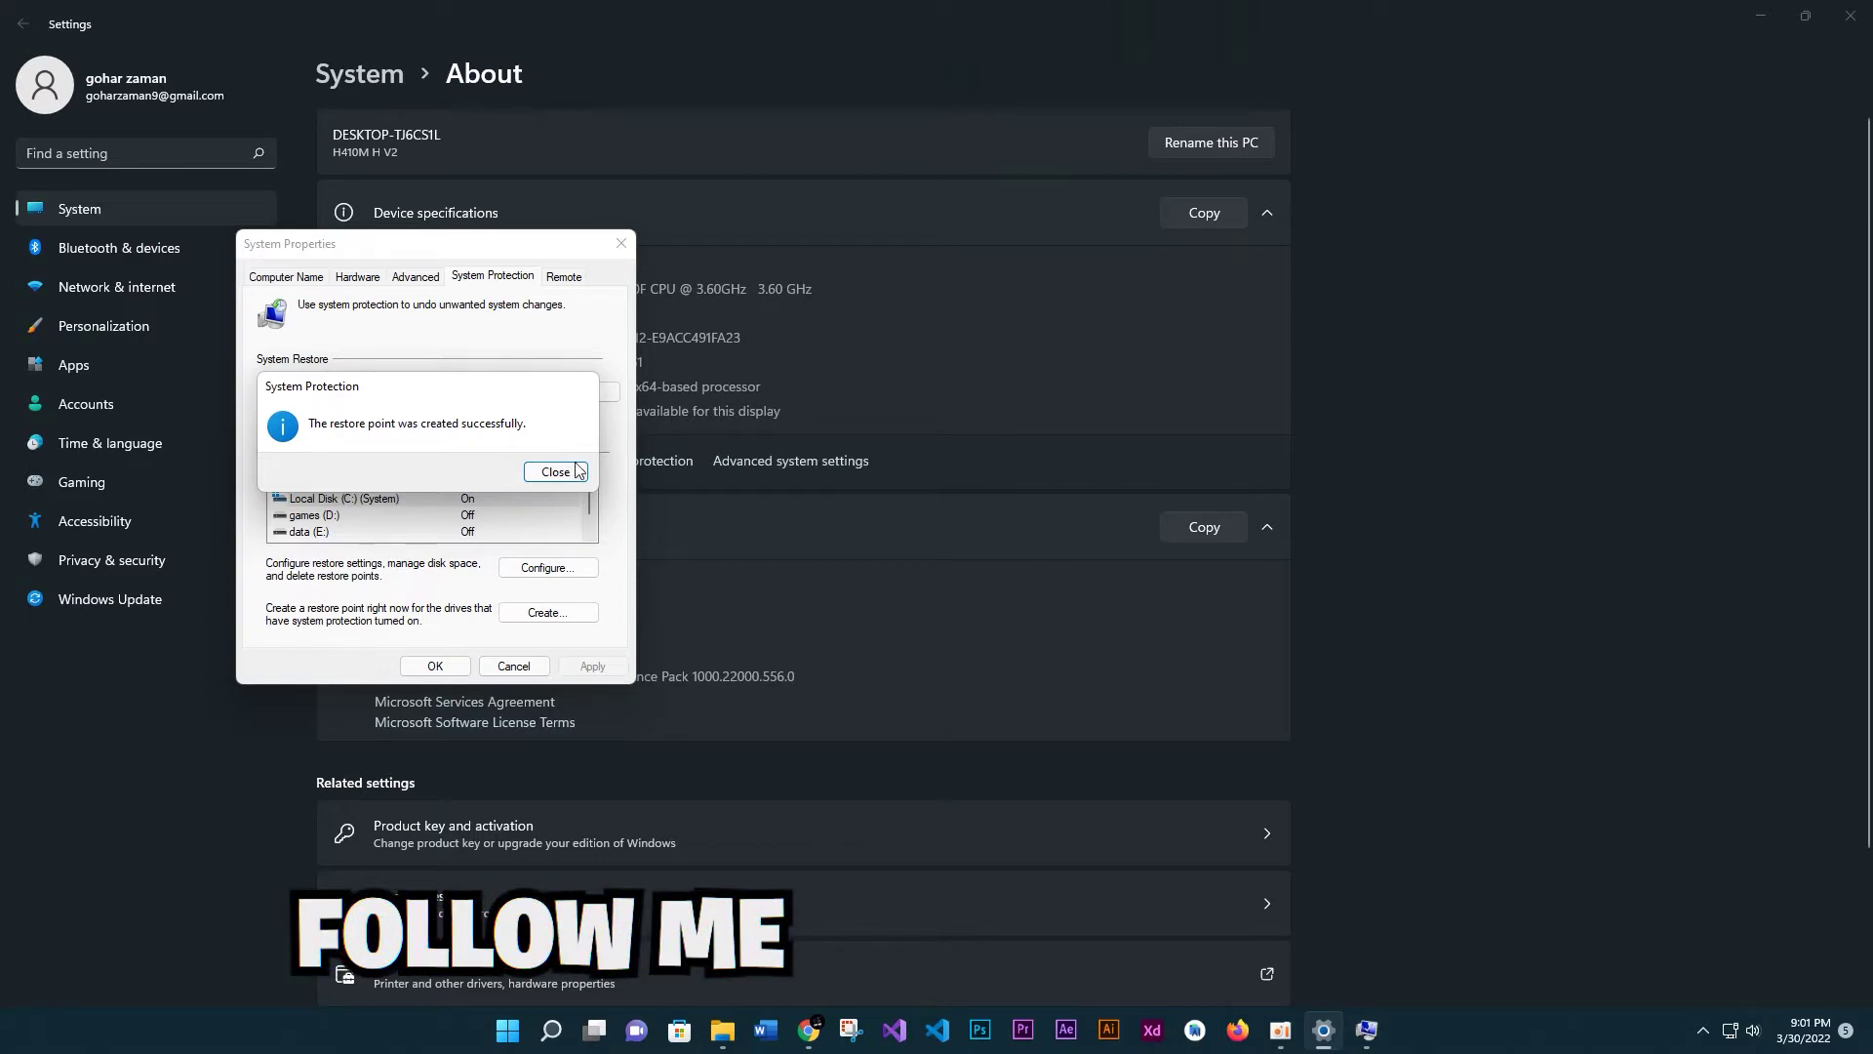
- Finish the restore point creation and close the System Properties dialog
click(555, 471)
click(435, 665)
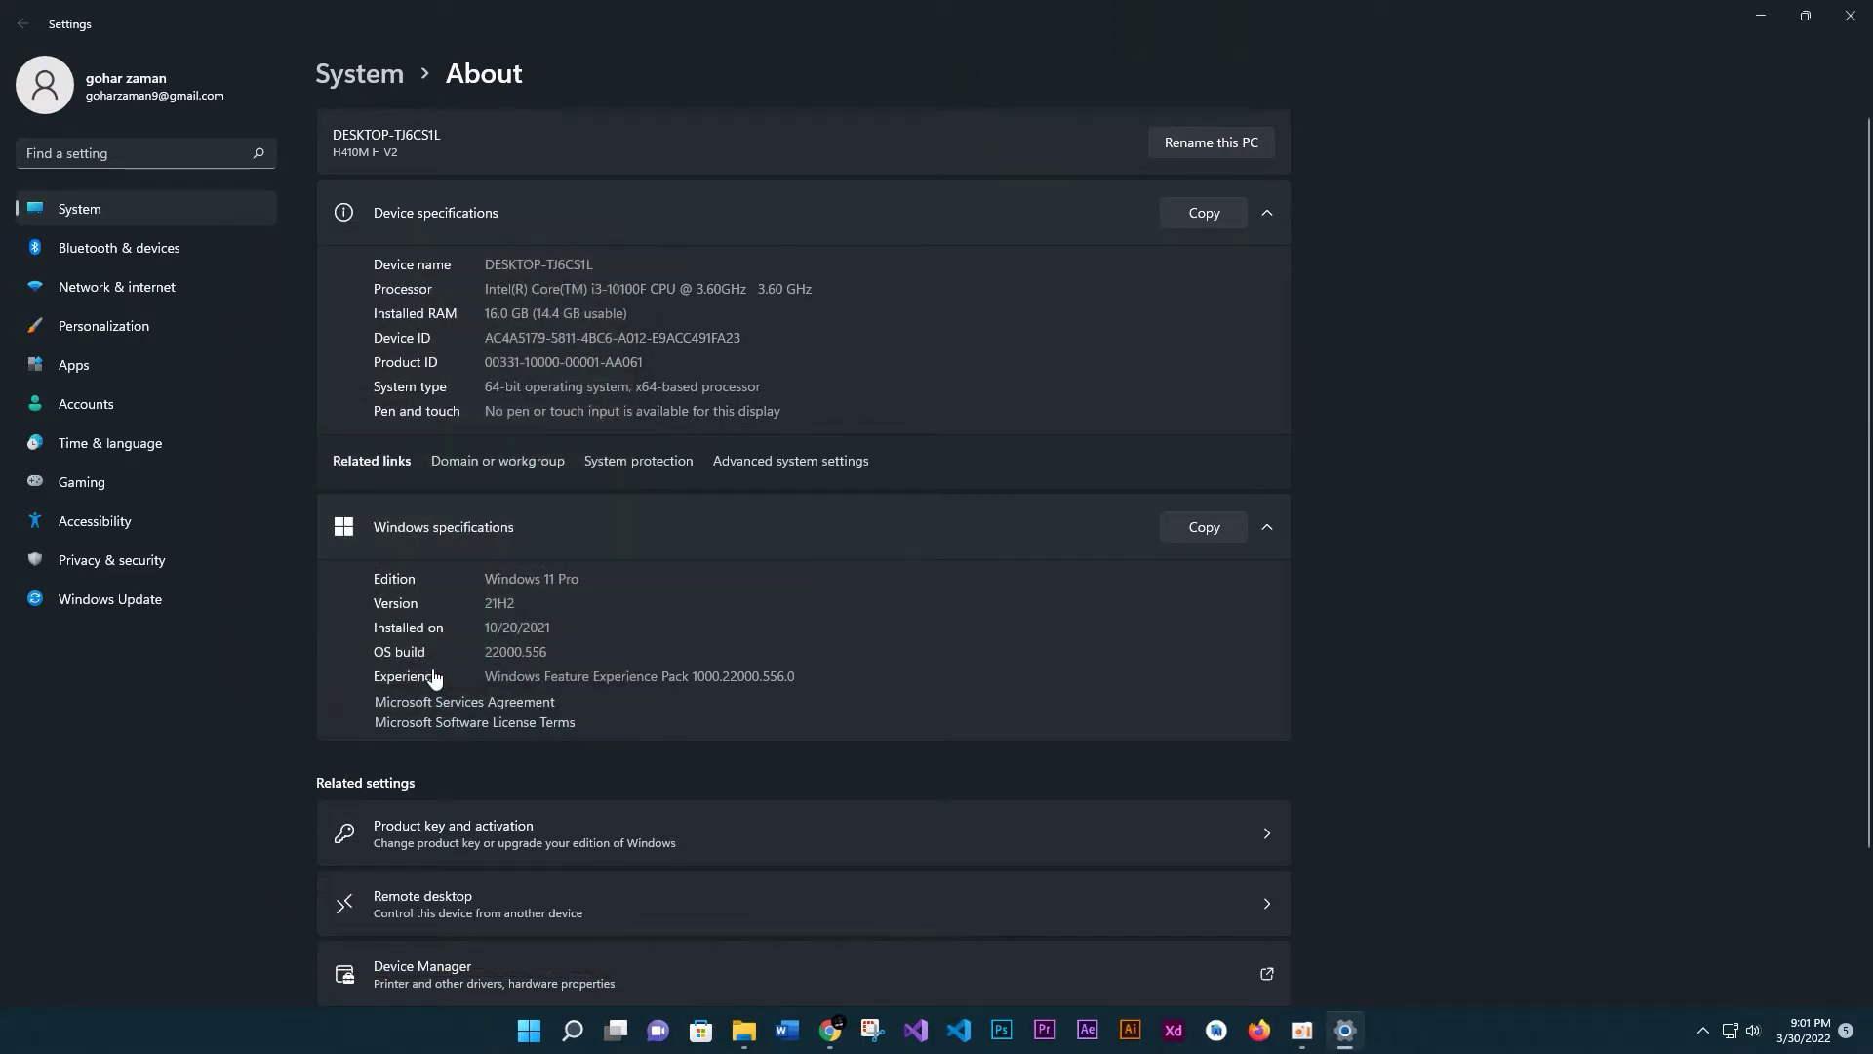
- Adjust the Windows visual effects for best performance in the advanced system settings and apply the change
click(769, 469)
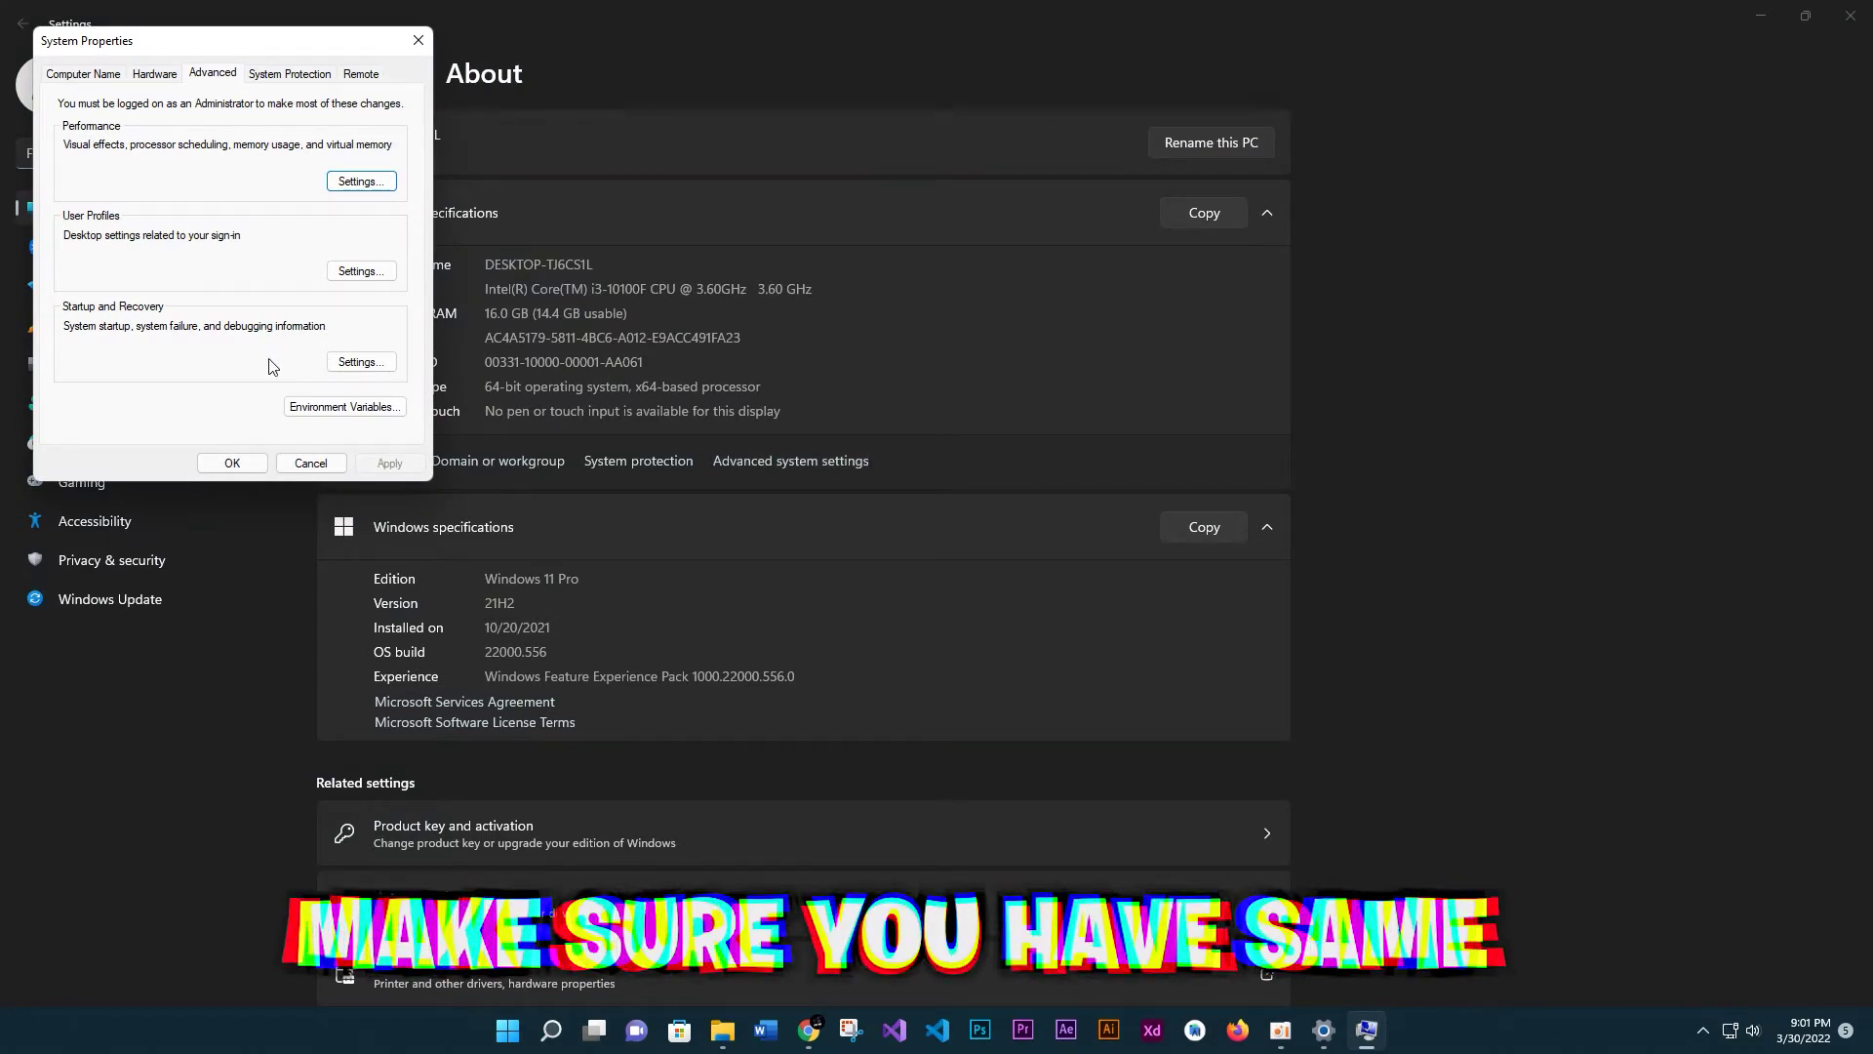
click(357, 183)
click(103, 269)
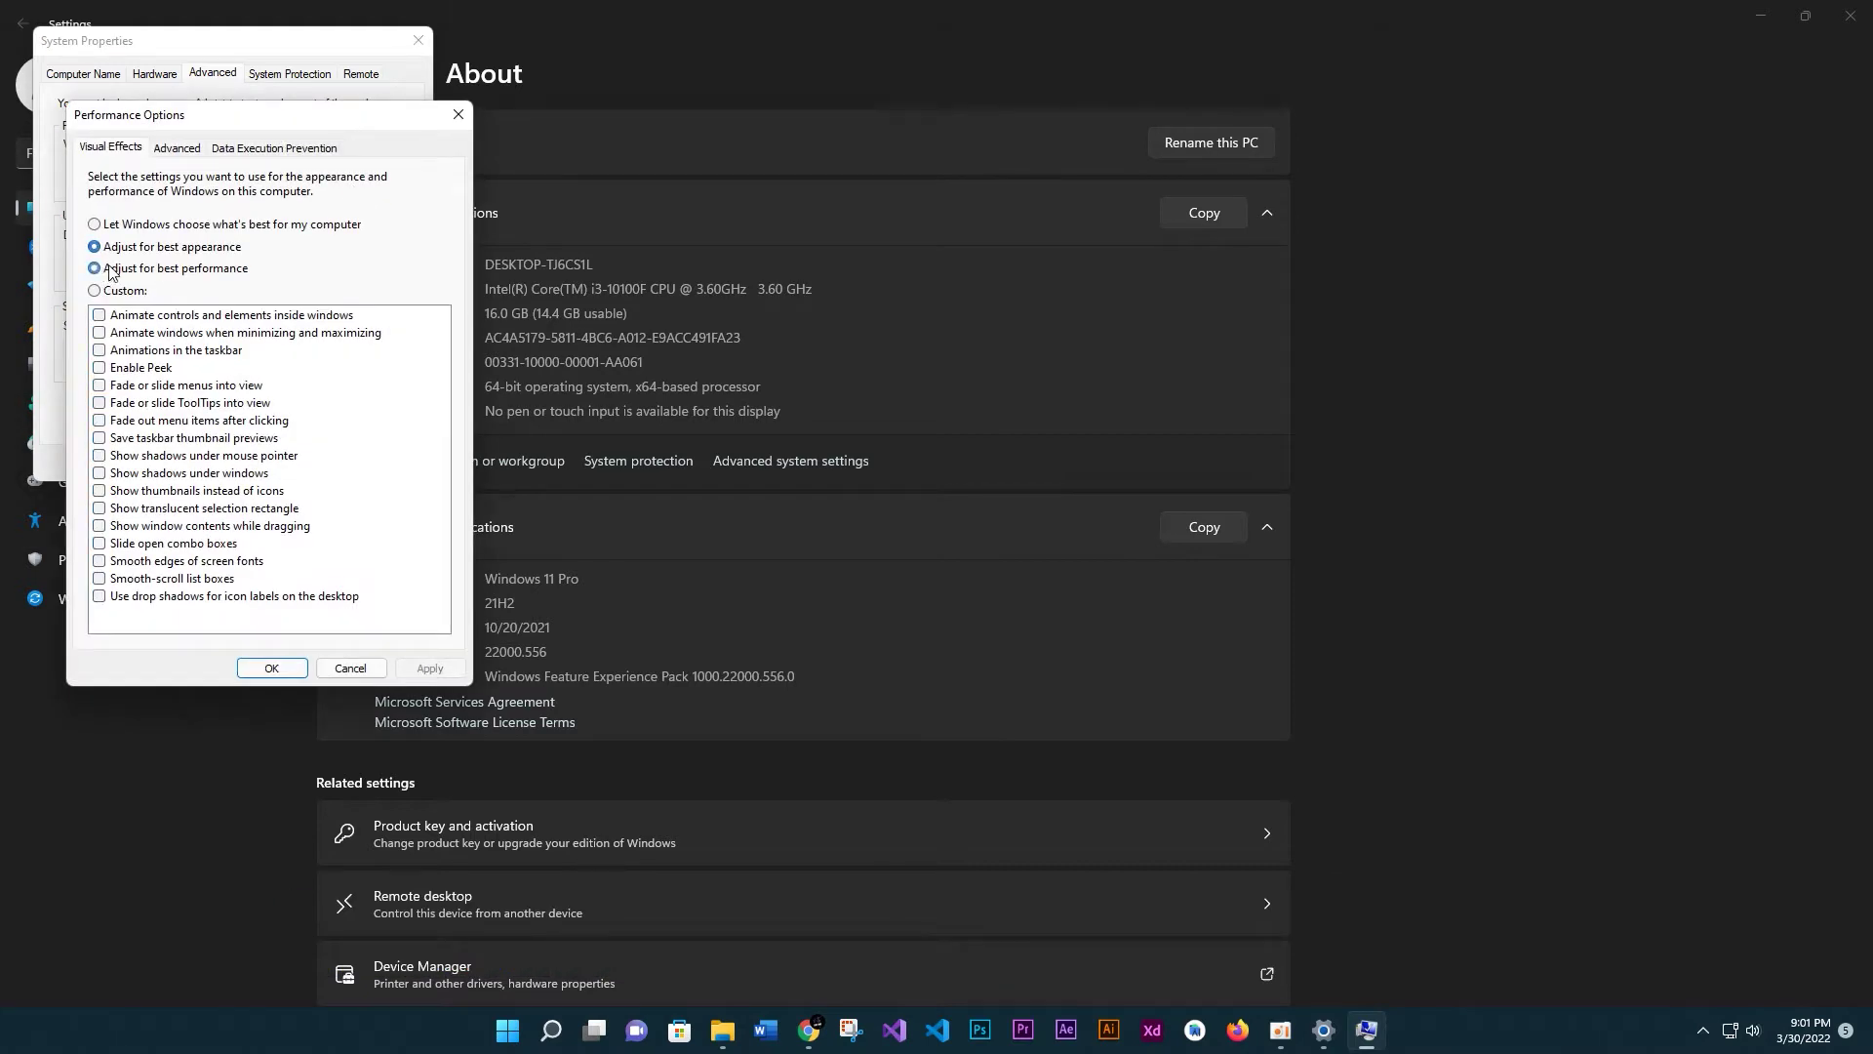
click(430, 666)
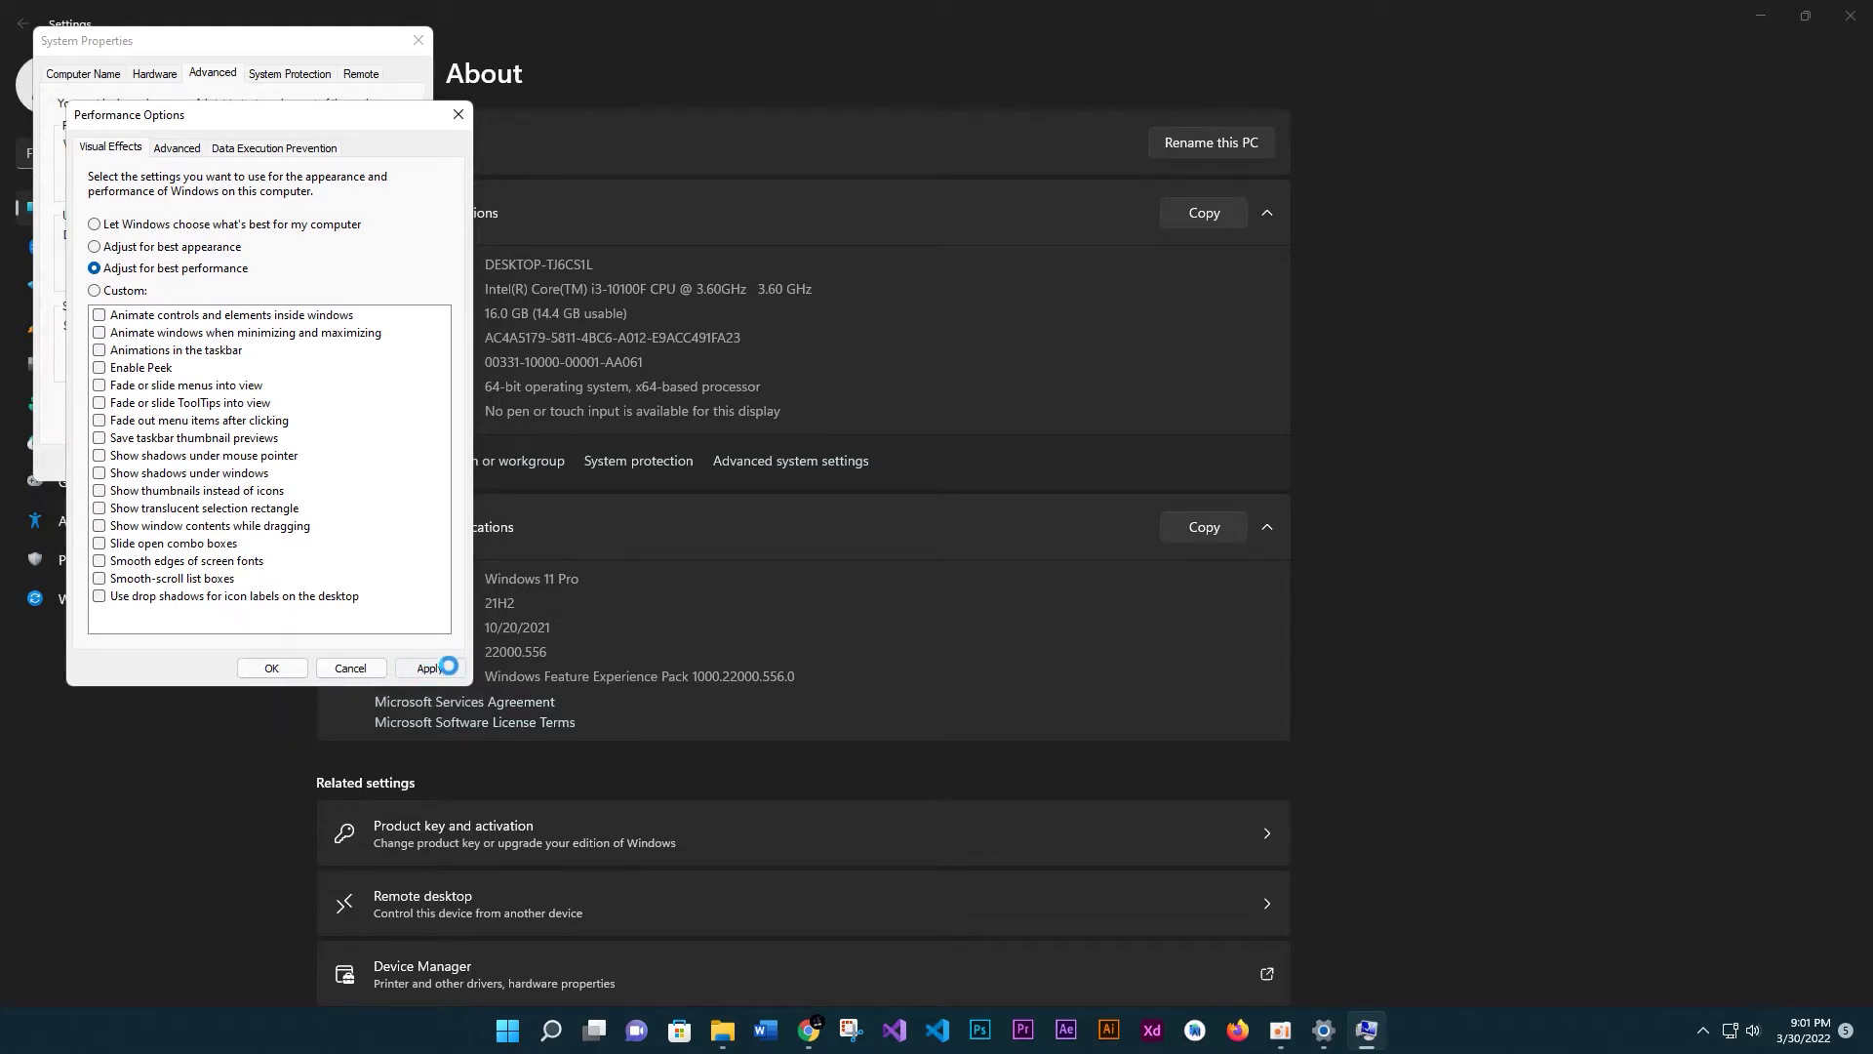
click(281, 667)
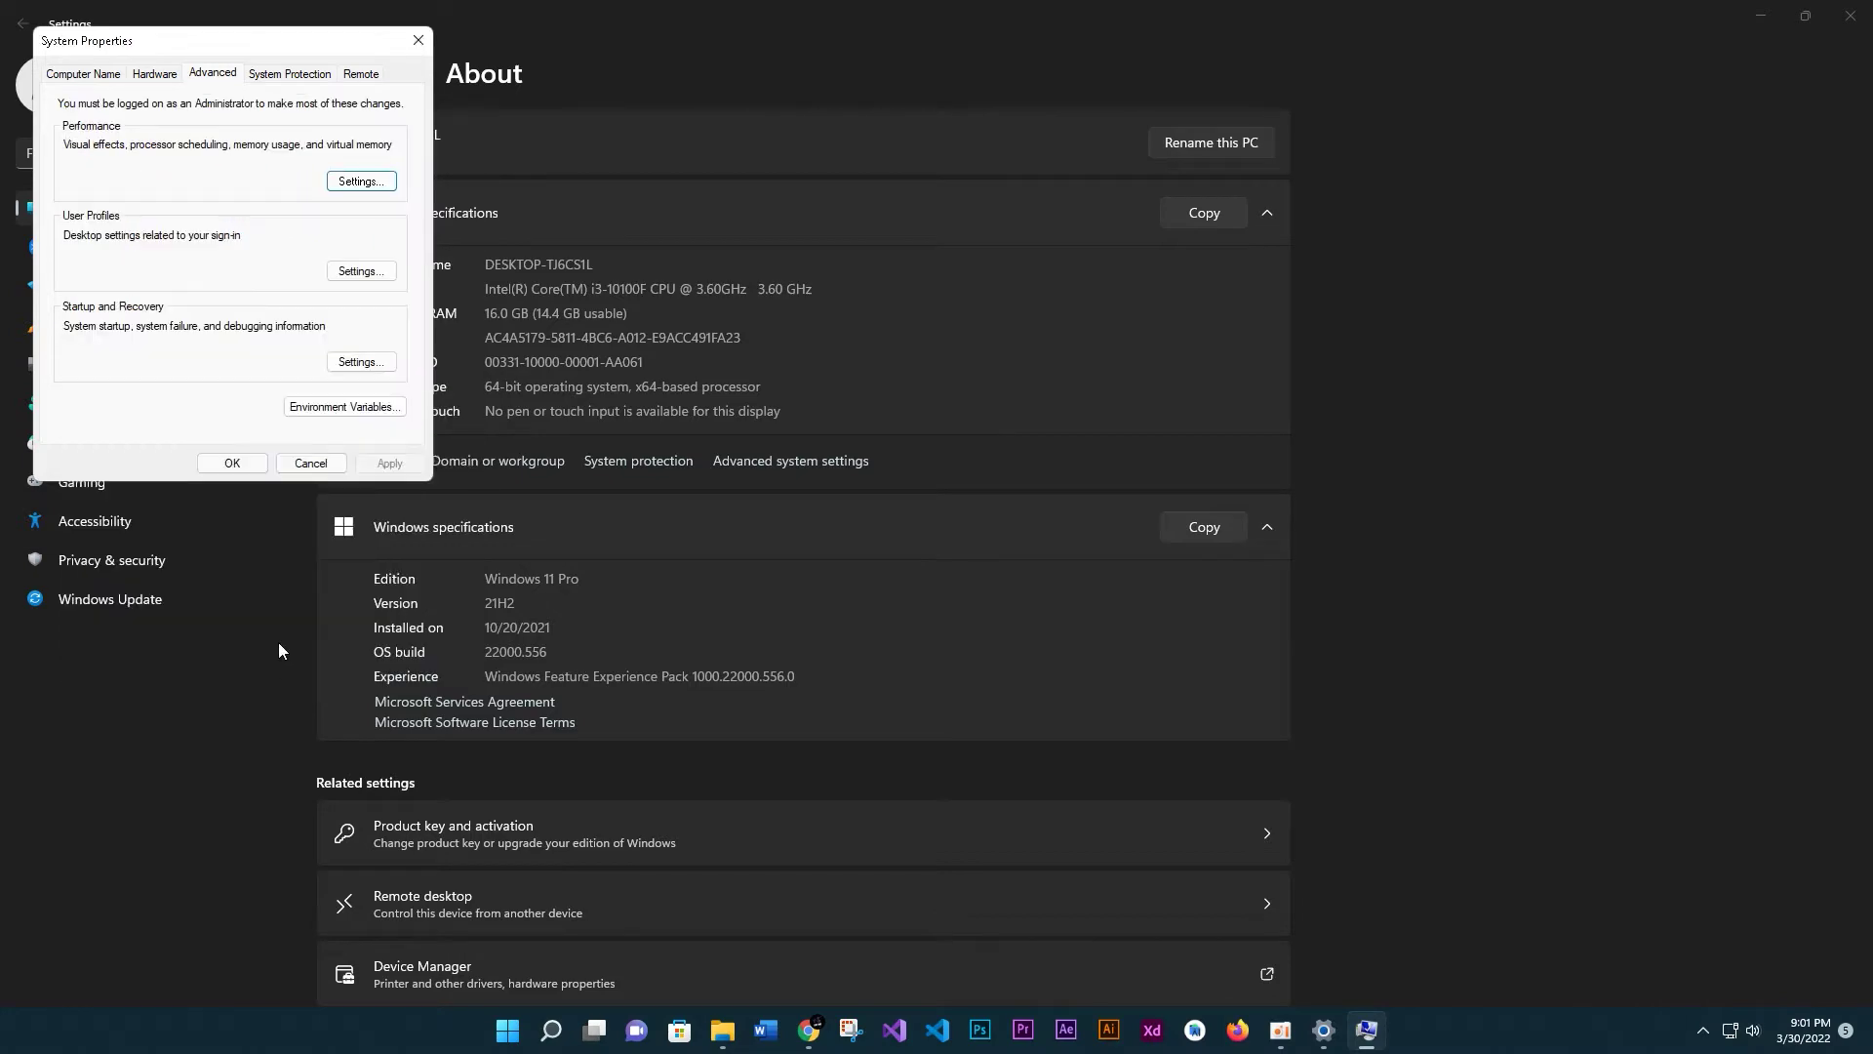
click(258, 469)
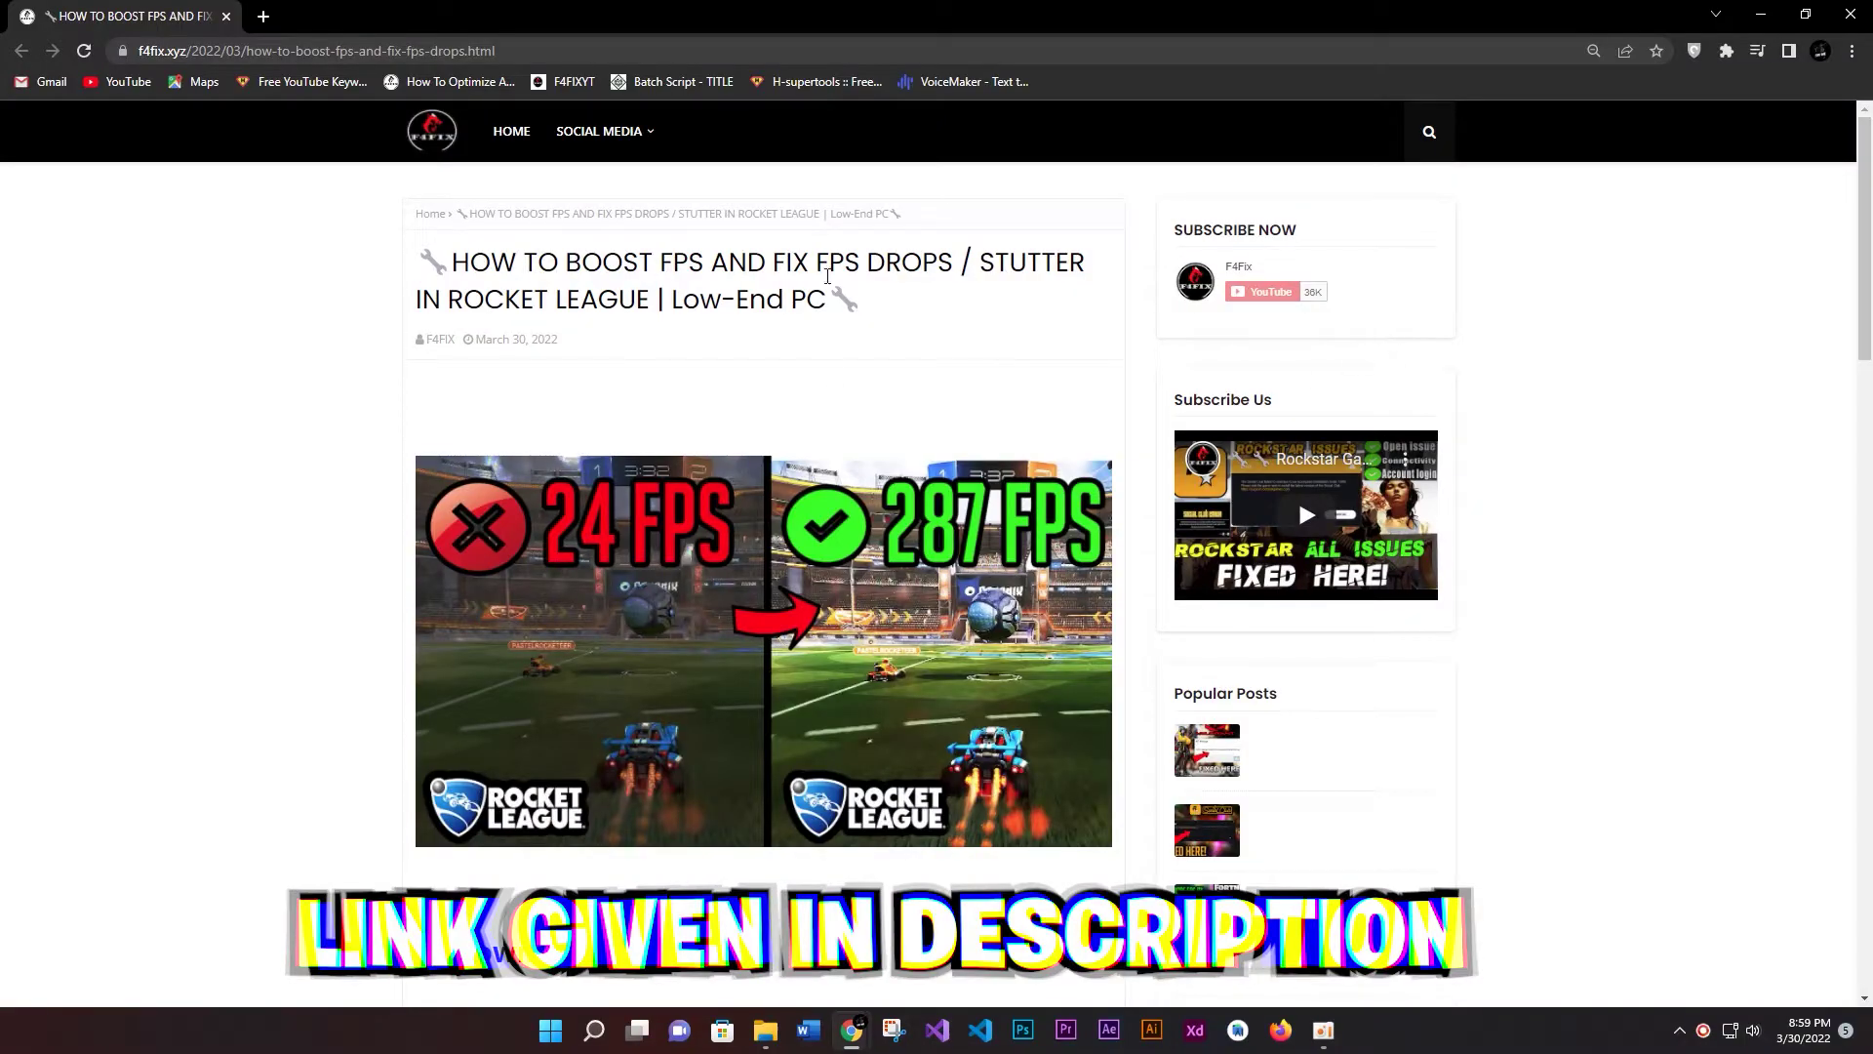
- On the f4fix.xyz Rocket League page in Chrome, unlock the pack link through the F4Fix channel subscription with notifications set to All
drag(420, 262, 752, 263)
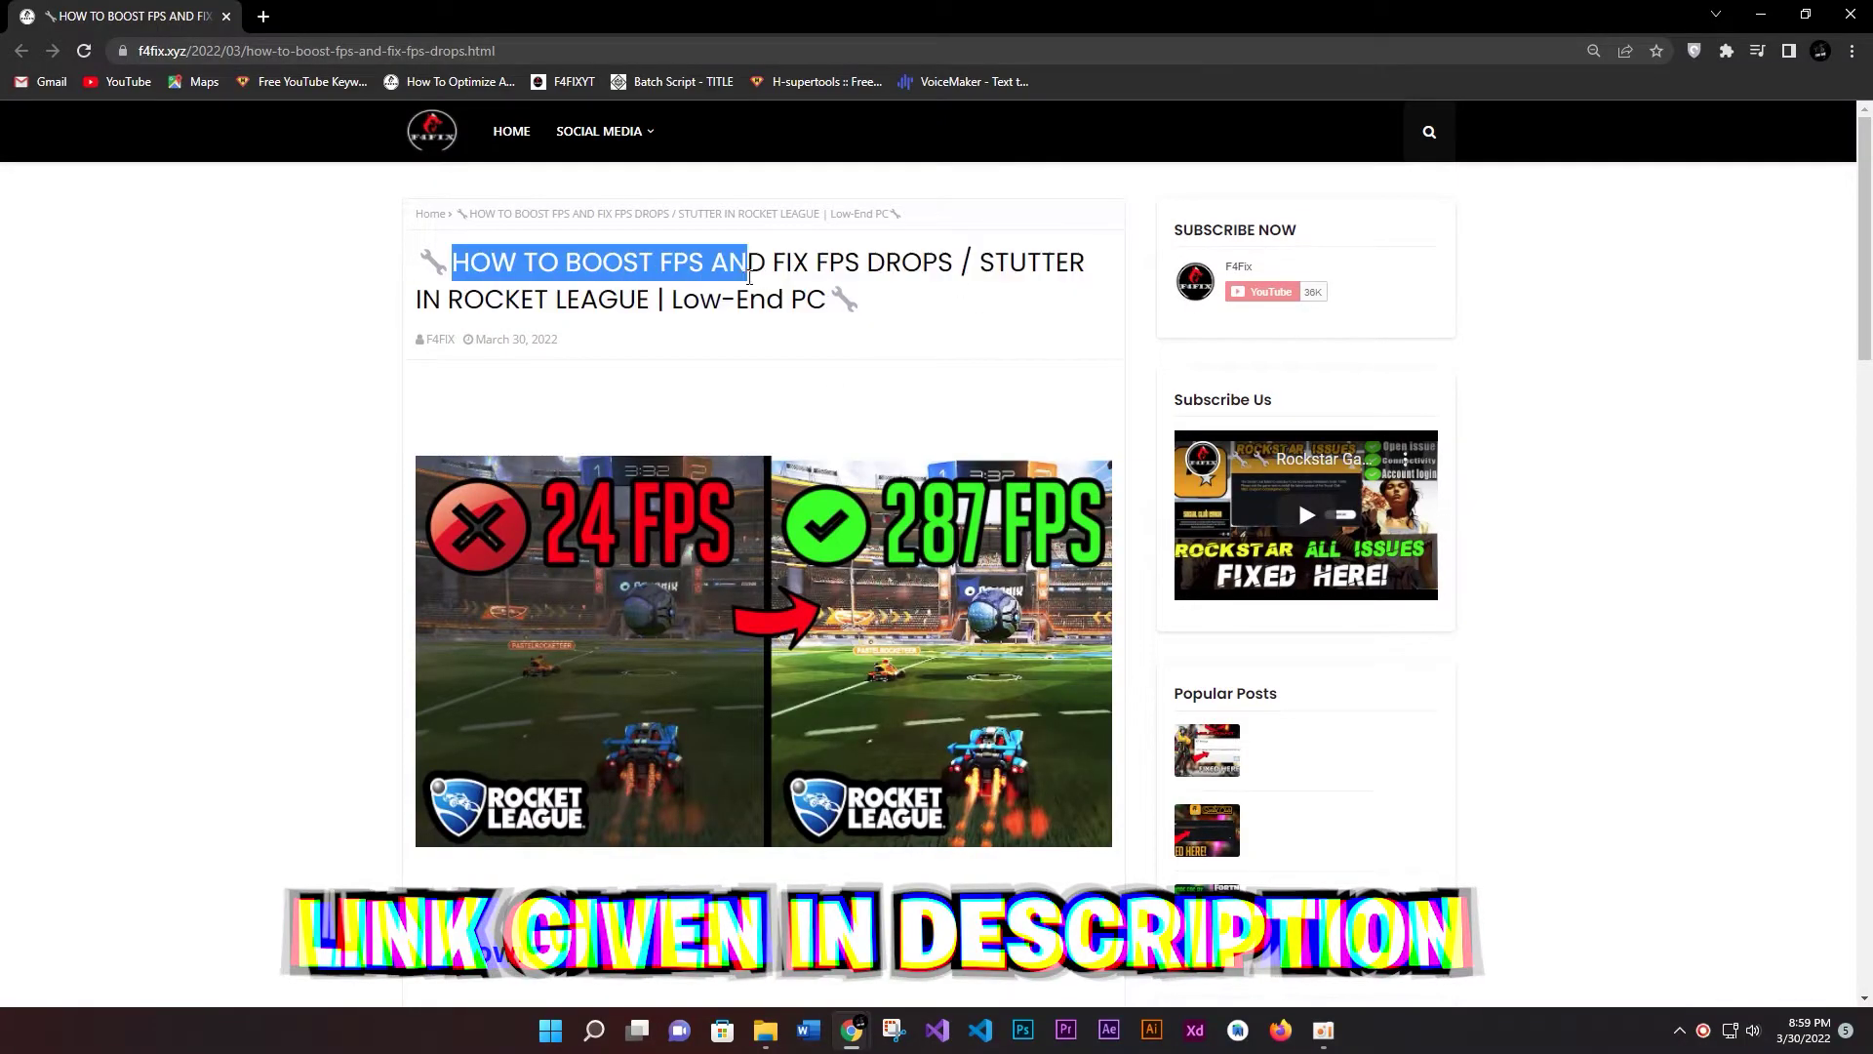
click(796, 271)
scroll(795, 275, down, 7)
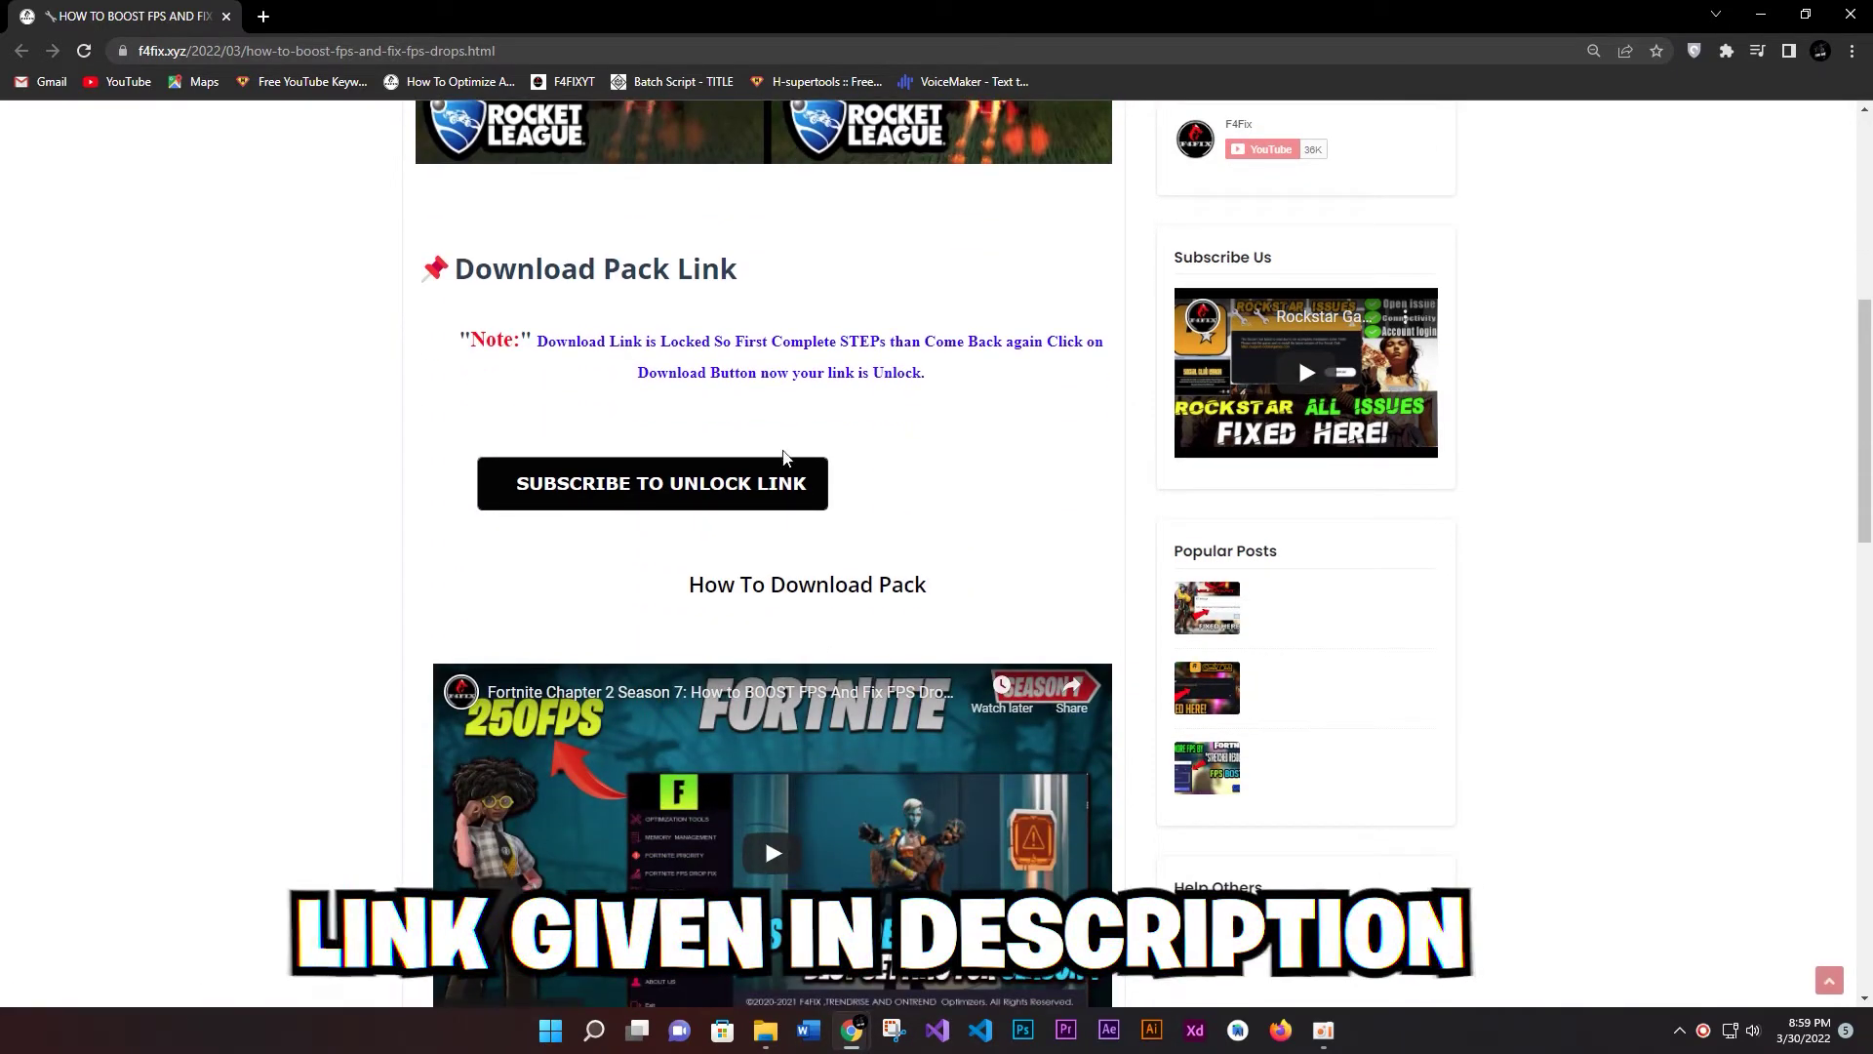
click(717, 481)
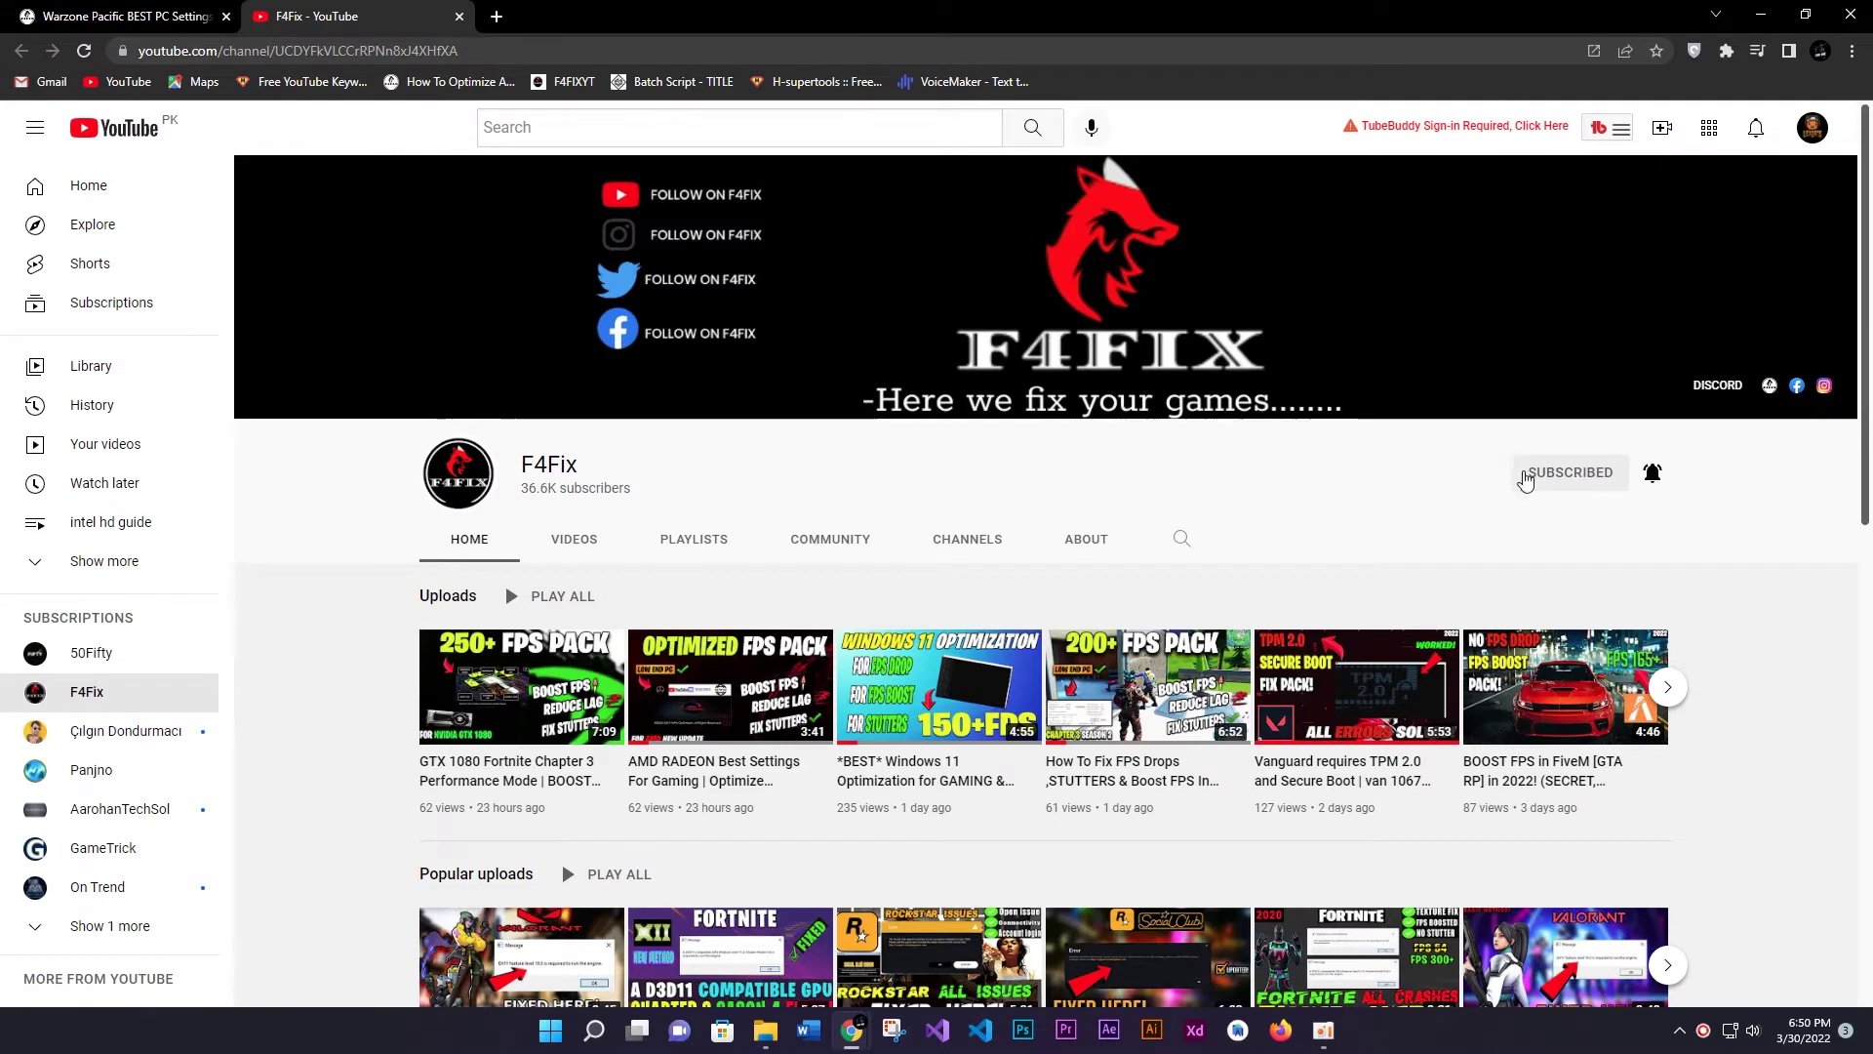
click(1385, 472)
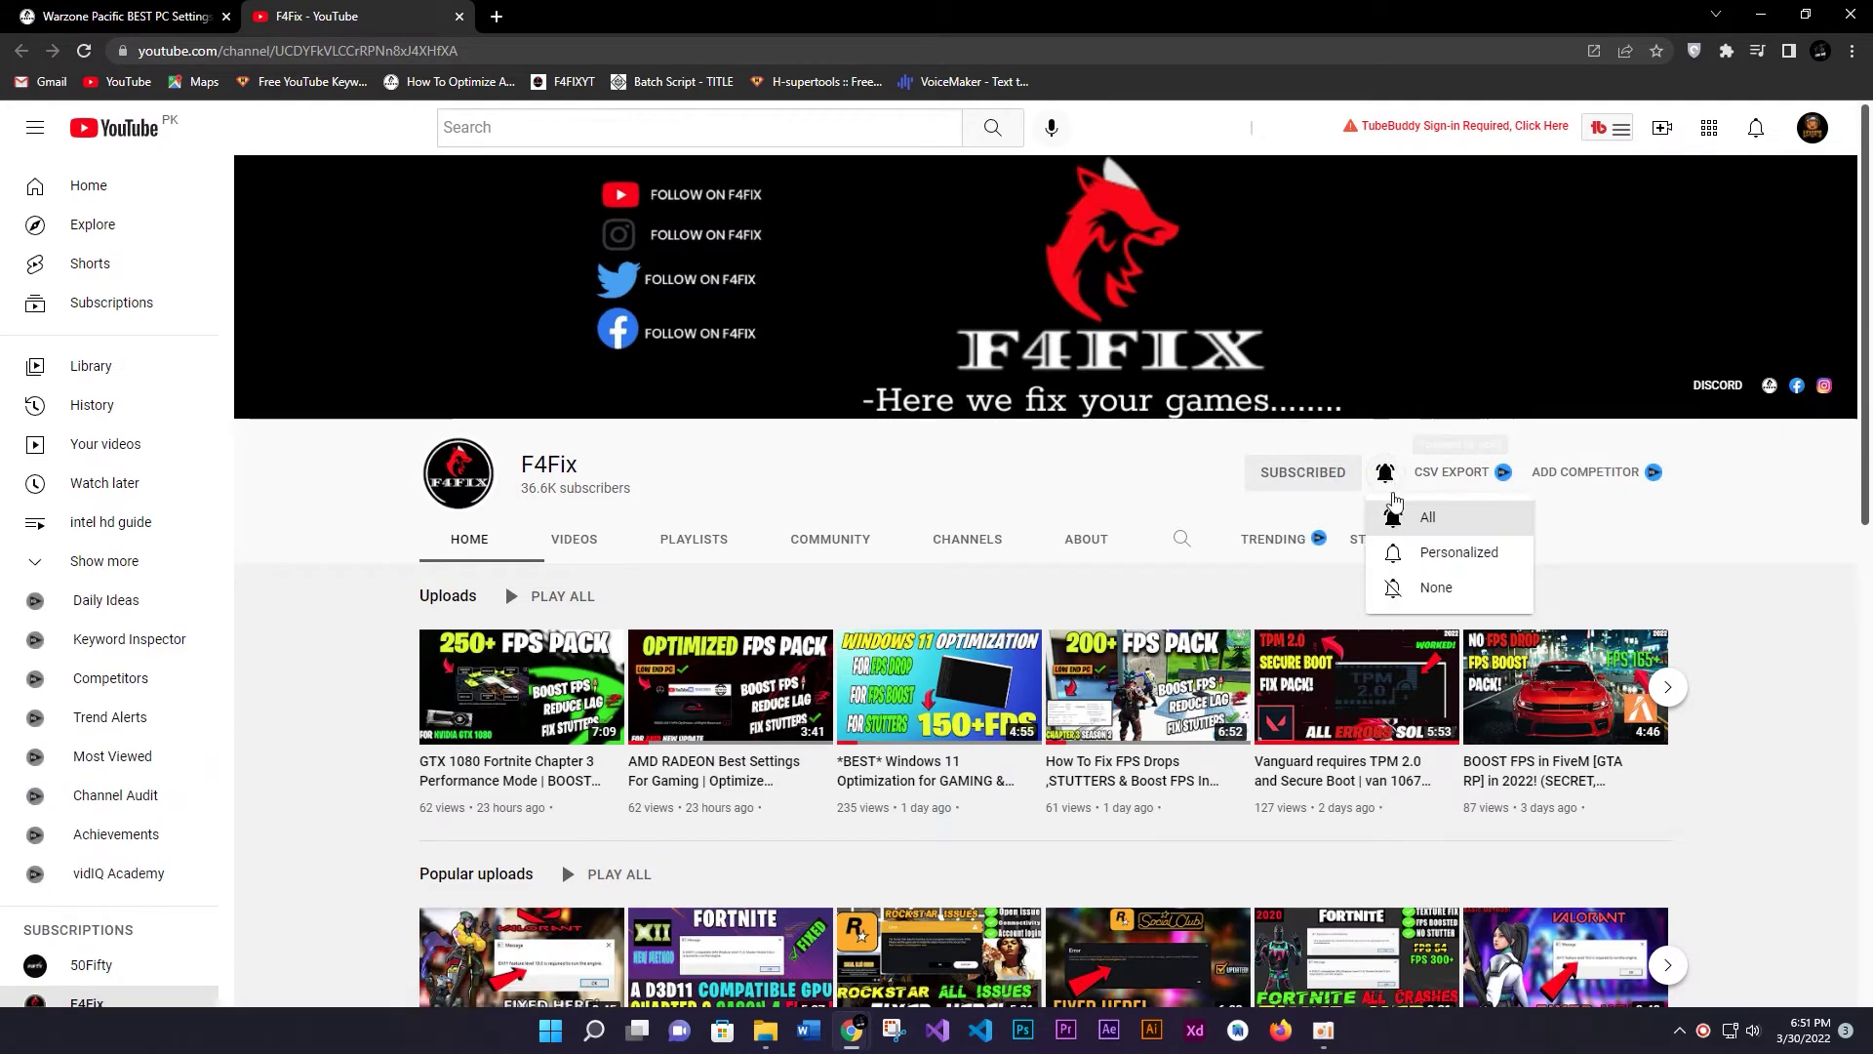
click(1421, 518)
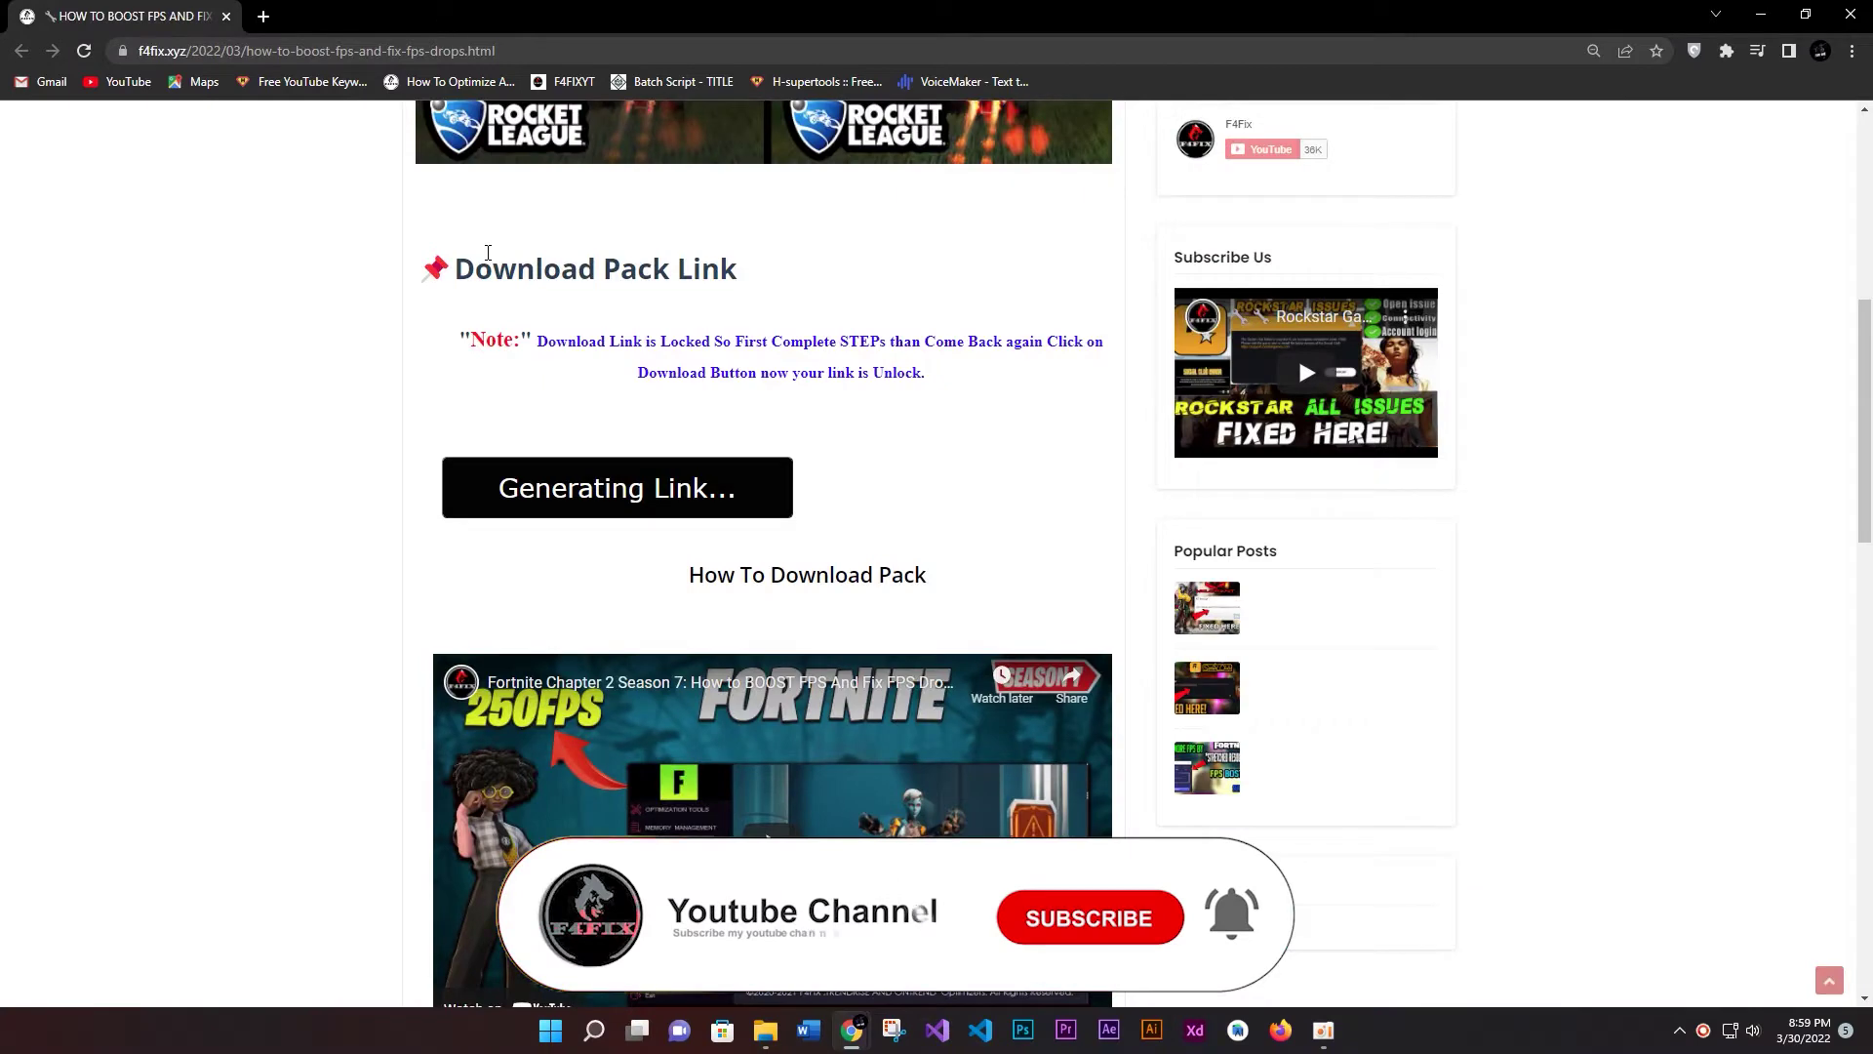
- Download the Rocket League pack from the unlocked link, closing the blocked ad tab
scroll(488, 253, up, 4)
scroll(406, 389, down, 3)
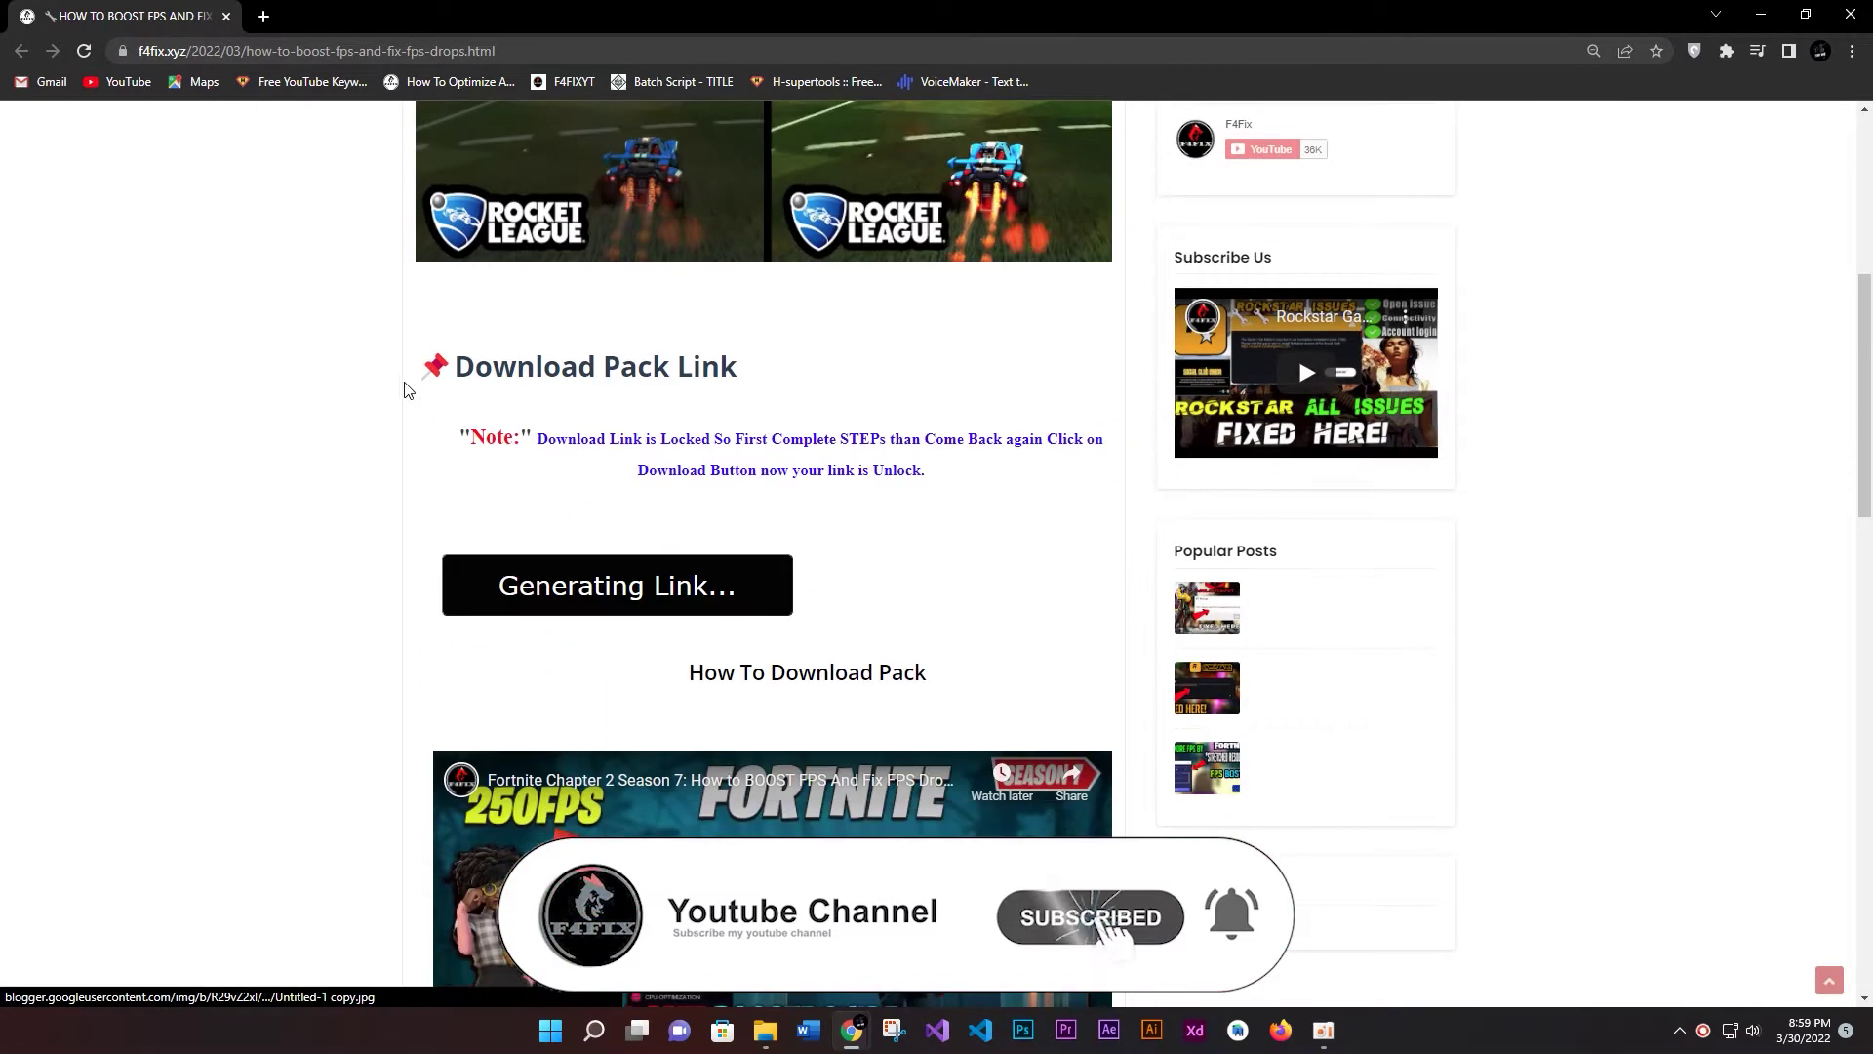
scroll(498, 603, up, 3)
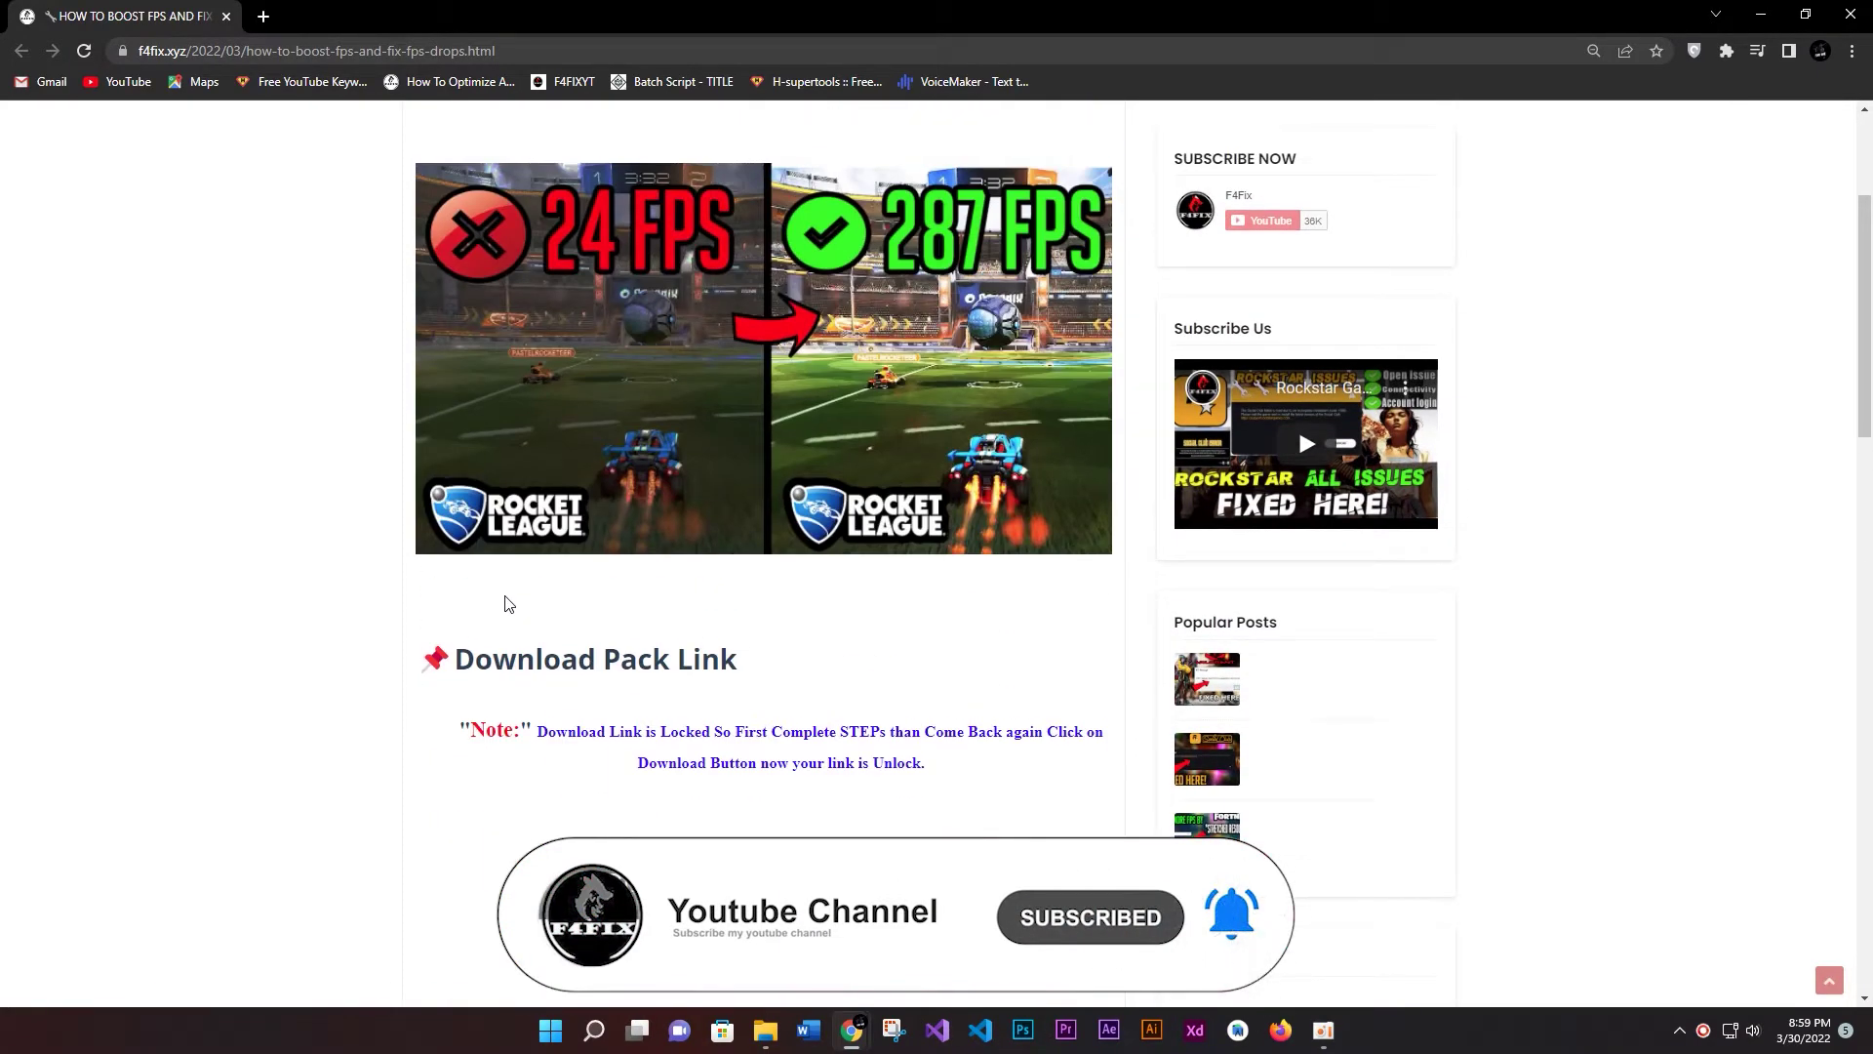
click(644, 868)
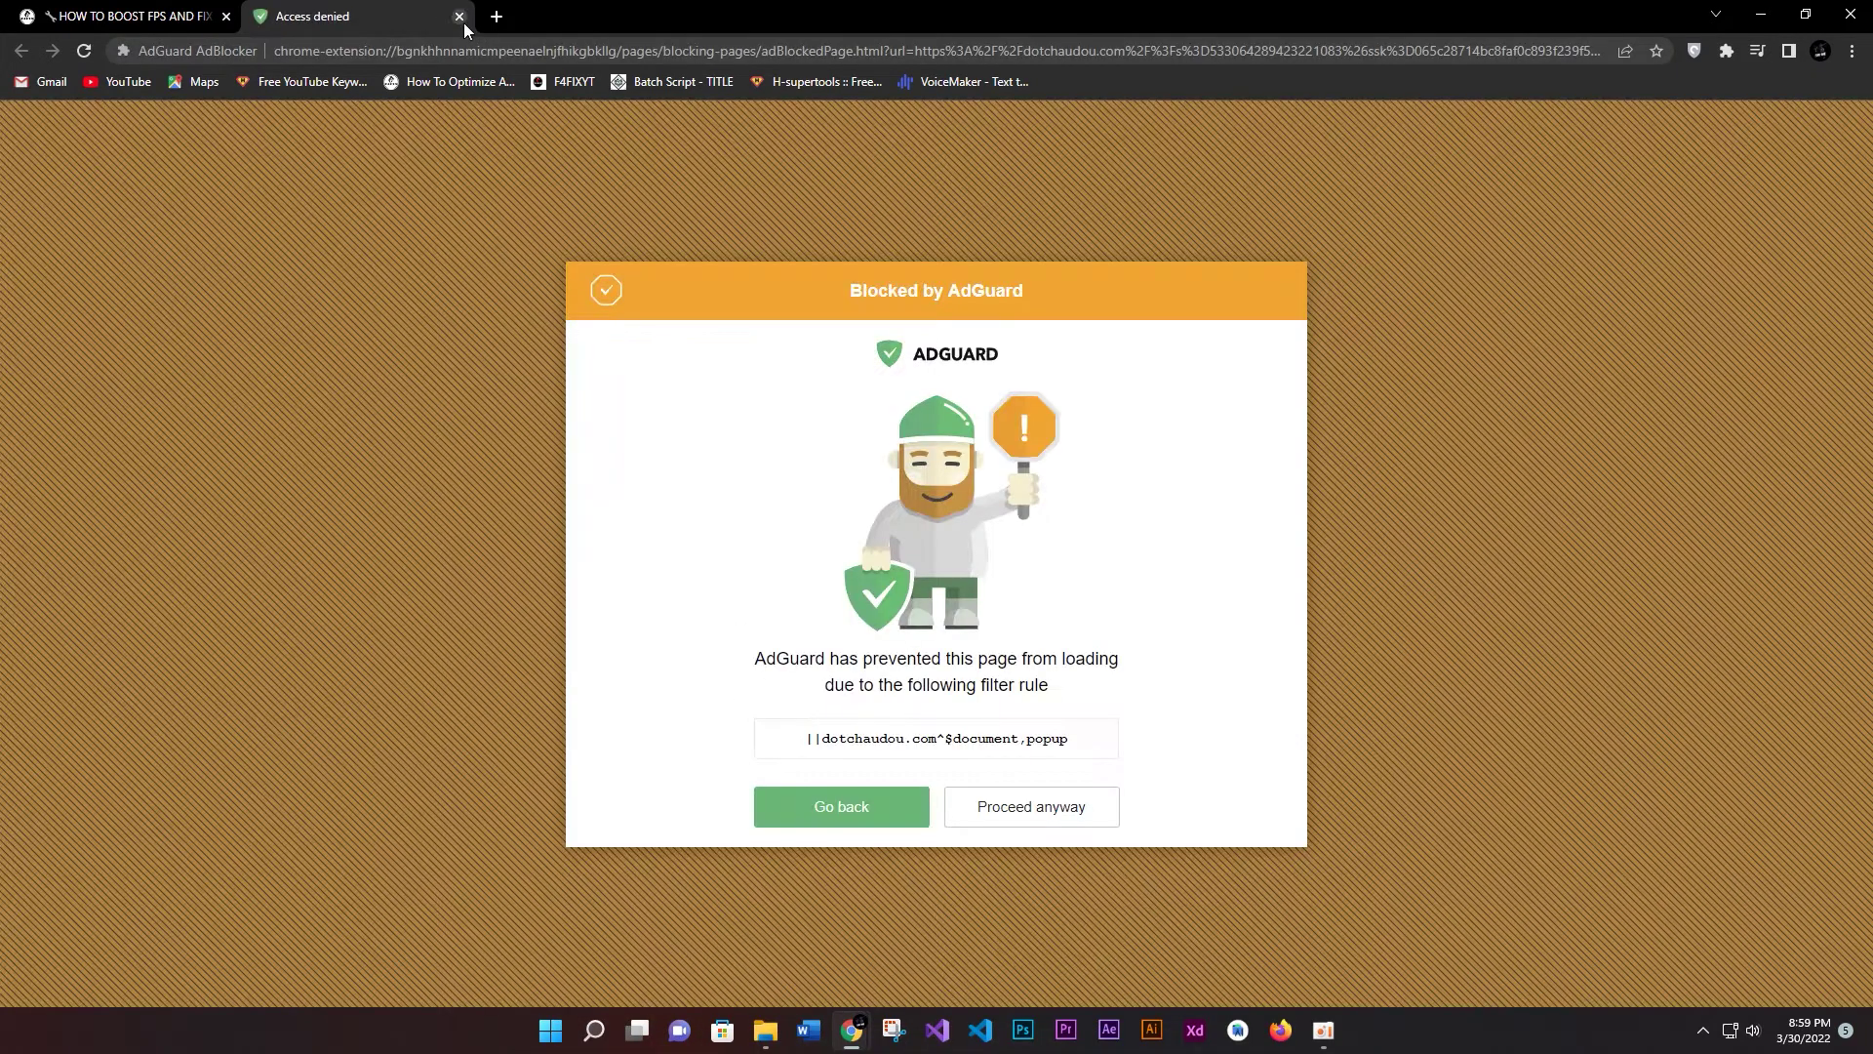
click(458, 16)
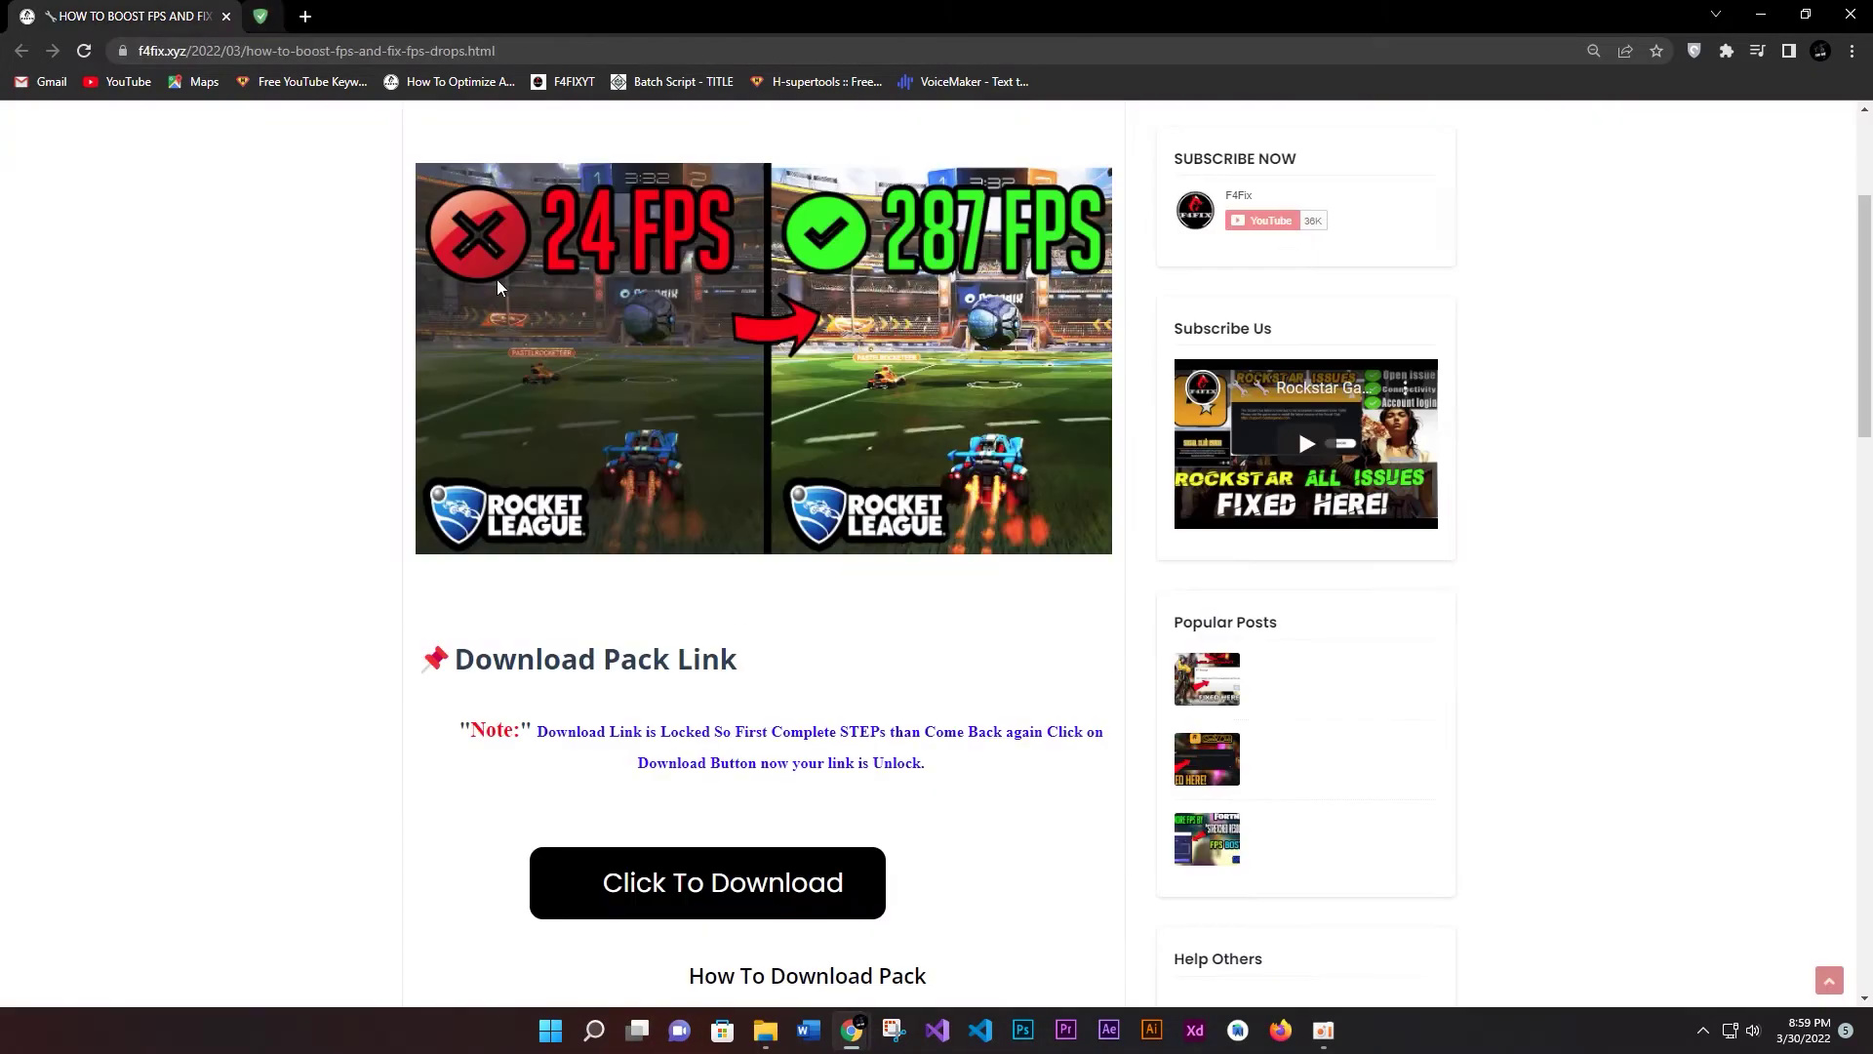
click(669, 883)
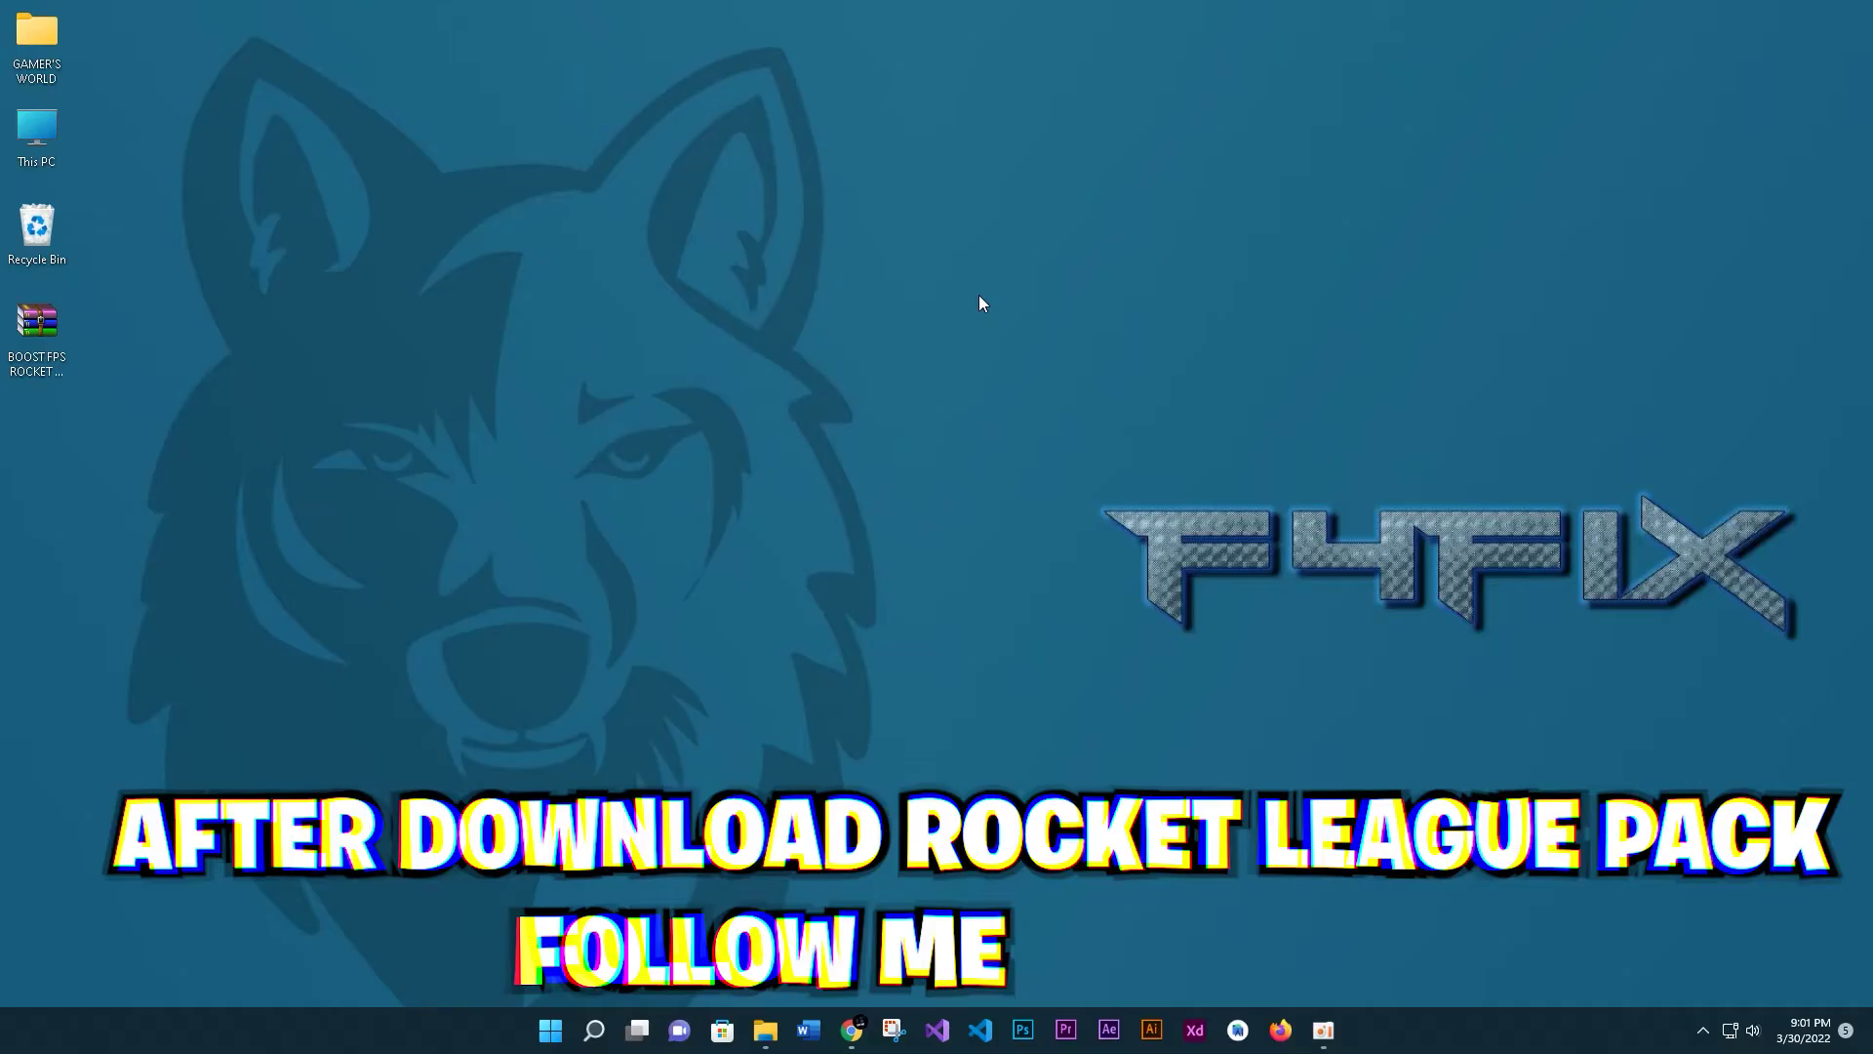
- Refresh the desktop and move the BOOST FPS ROCKET LEAGUE archive into an open area of it
right_click(979, 295)
click(1026, 380)
drag(37, 324, 736, 209)
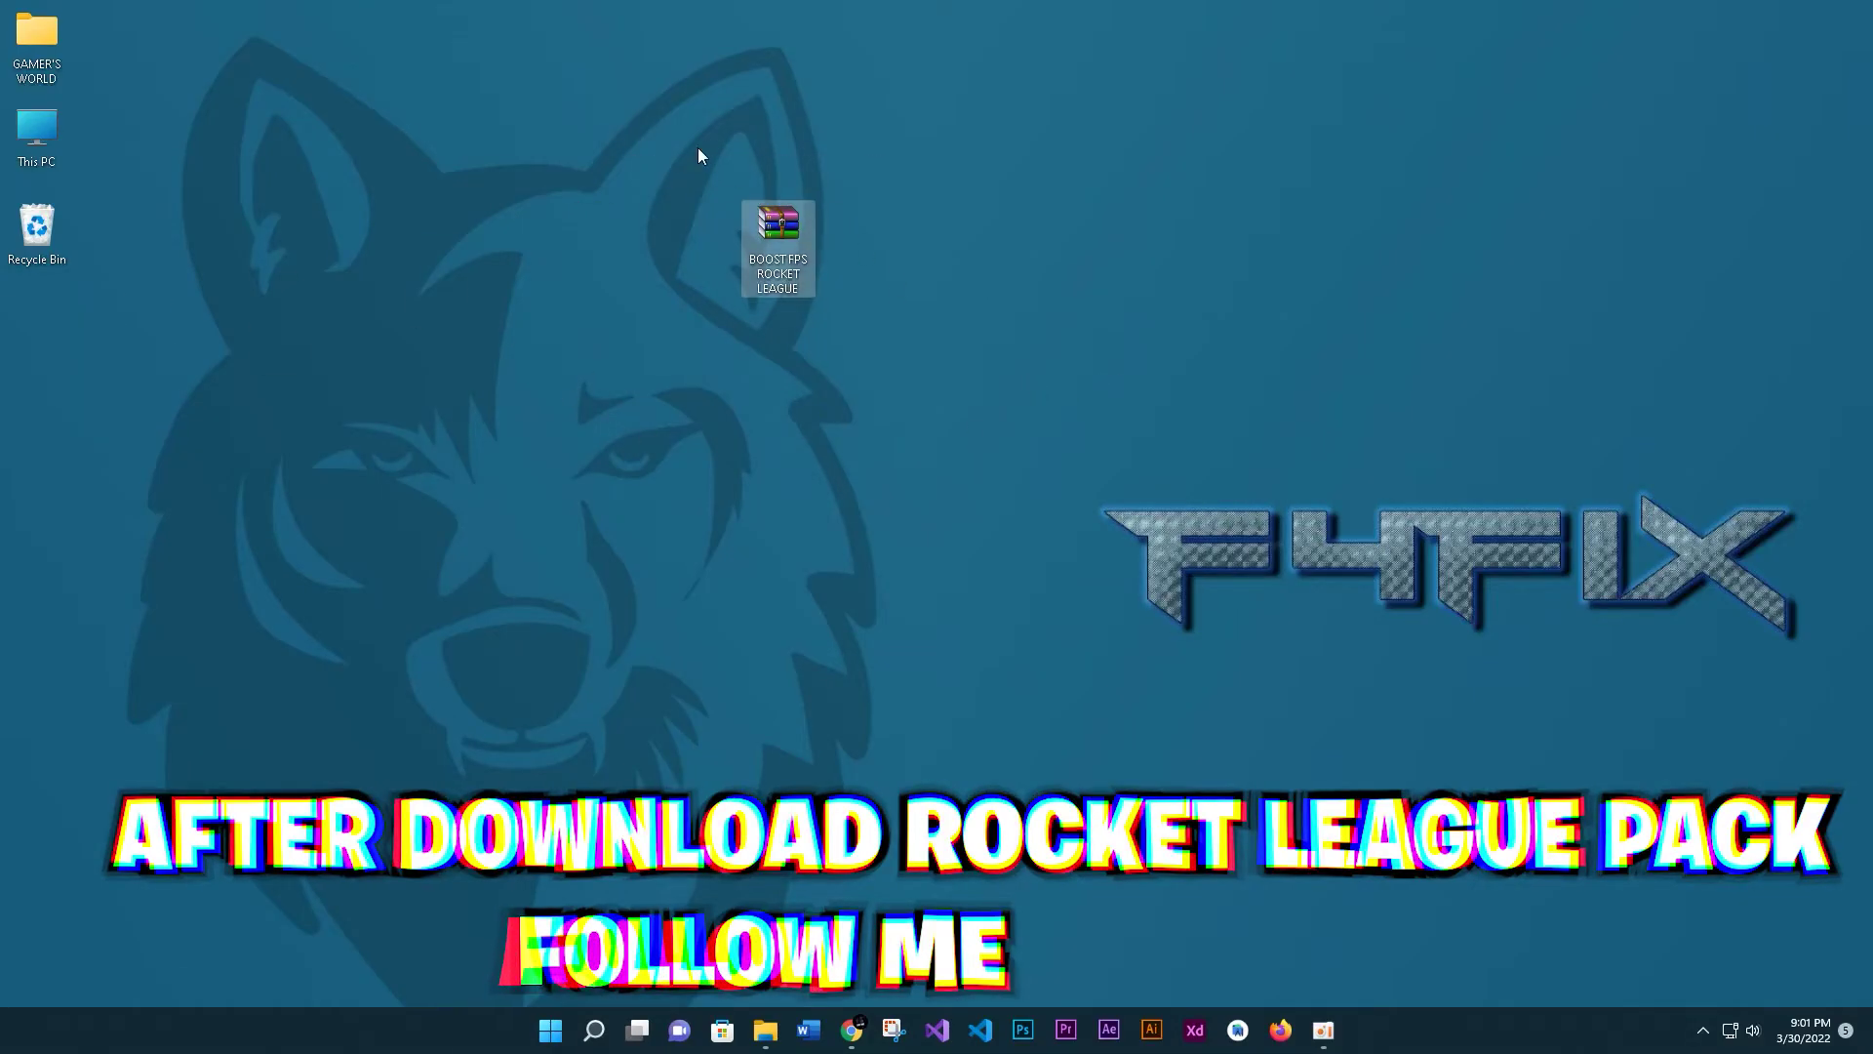
- Extract the BOOST FPS ROCKET LEAGUE folder from the archive to the desktop, close WinRAR and refresh the desktop
double_click(765, 284)
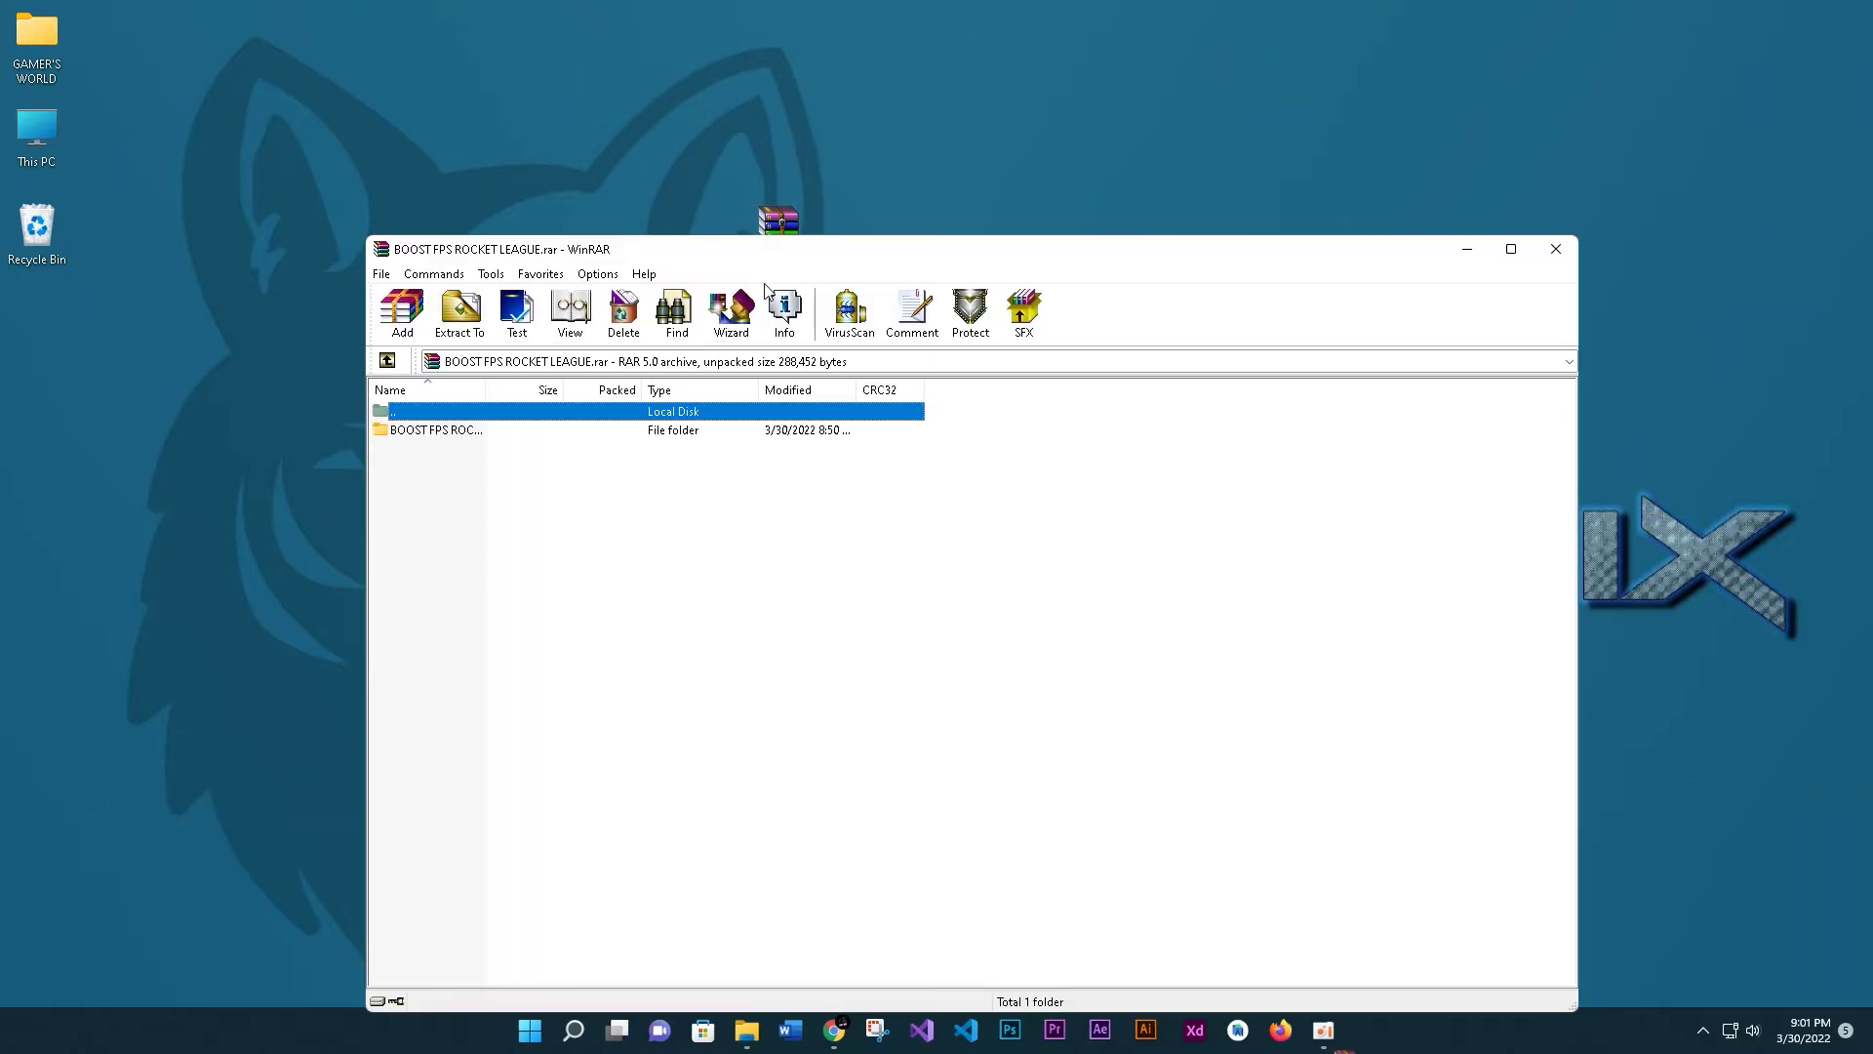
click(452, 432)
click(459, 310)
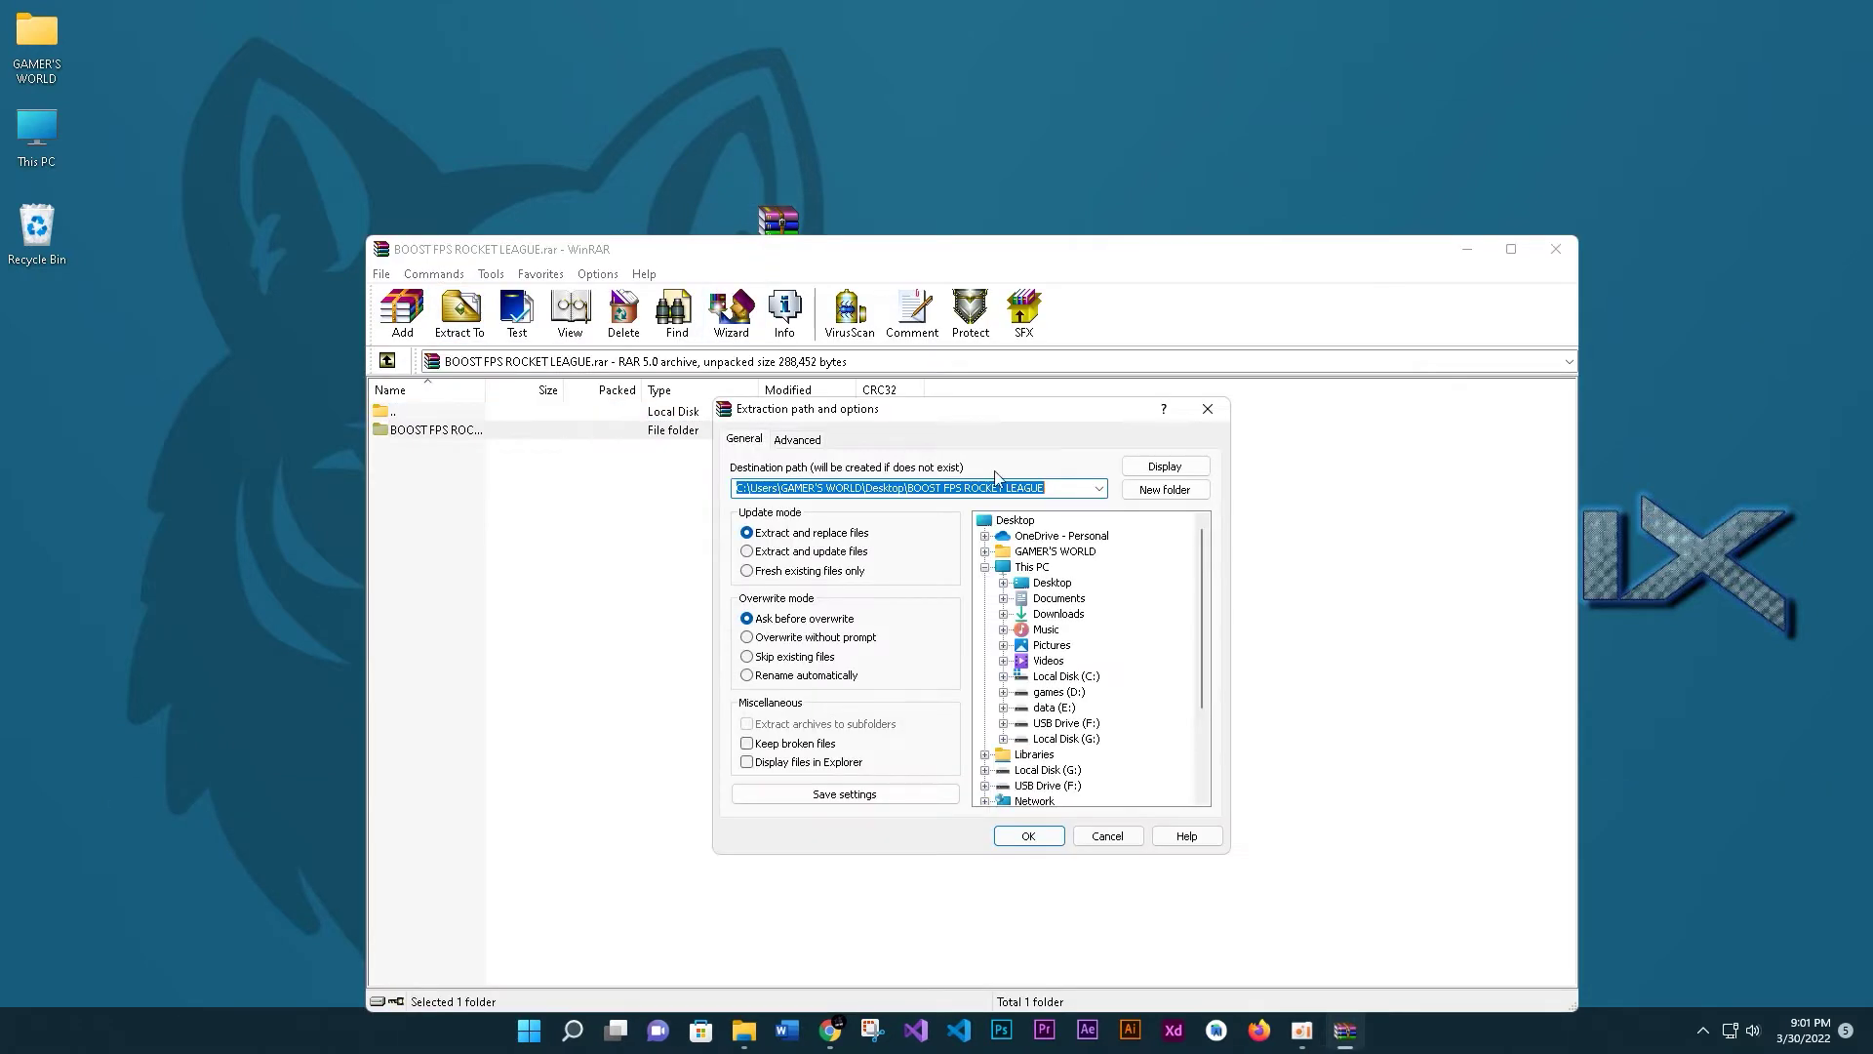
click(1025, 522)
click(1030, 836)
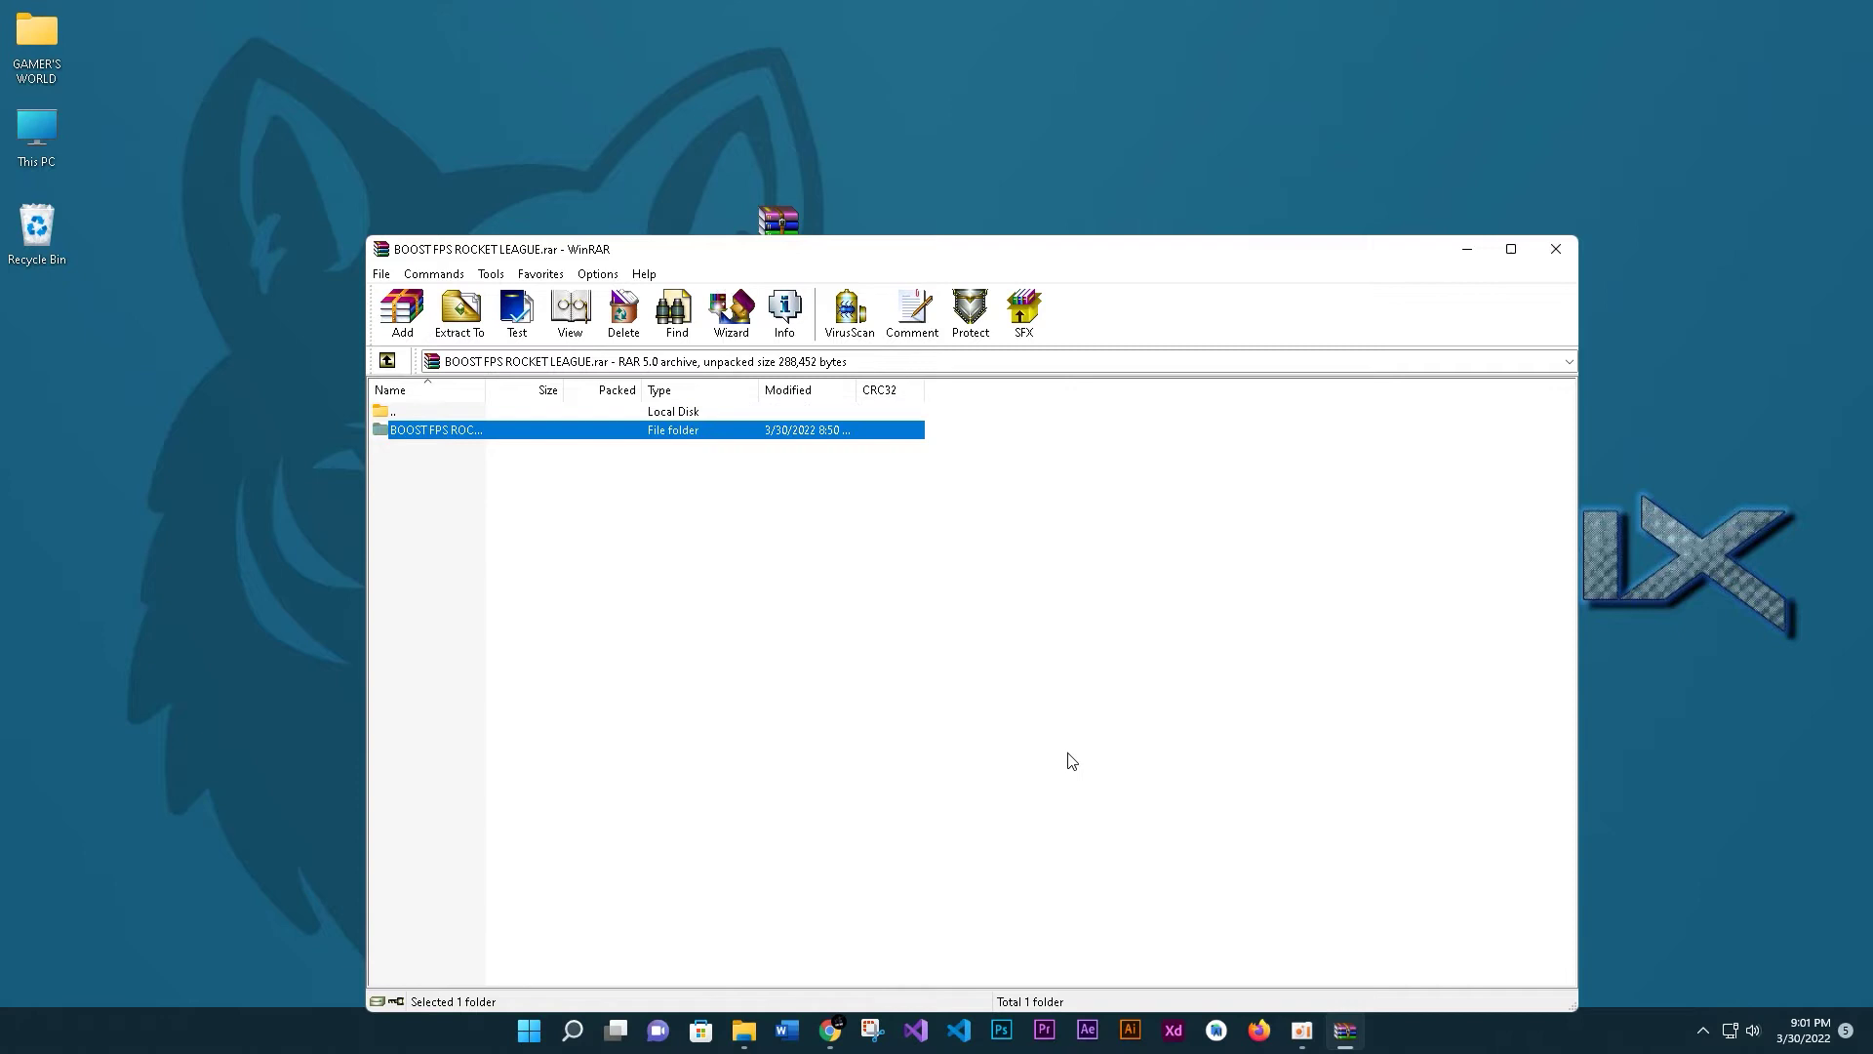
click(1552, 255)
right_click(1102, 318)
click(1171, 404)
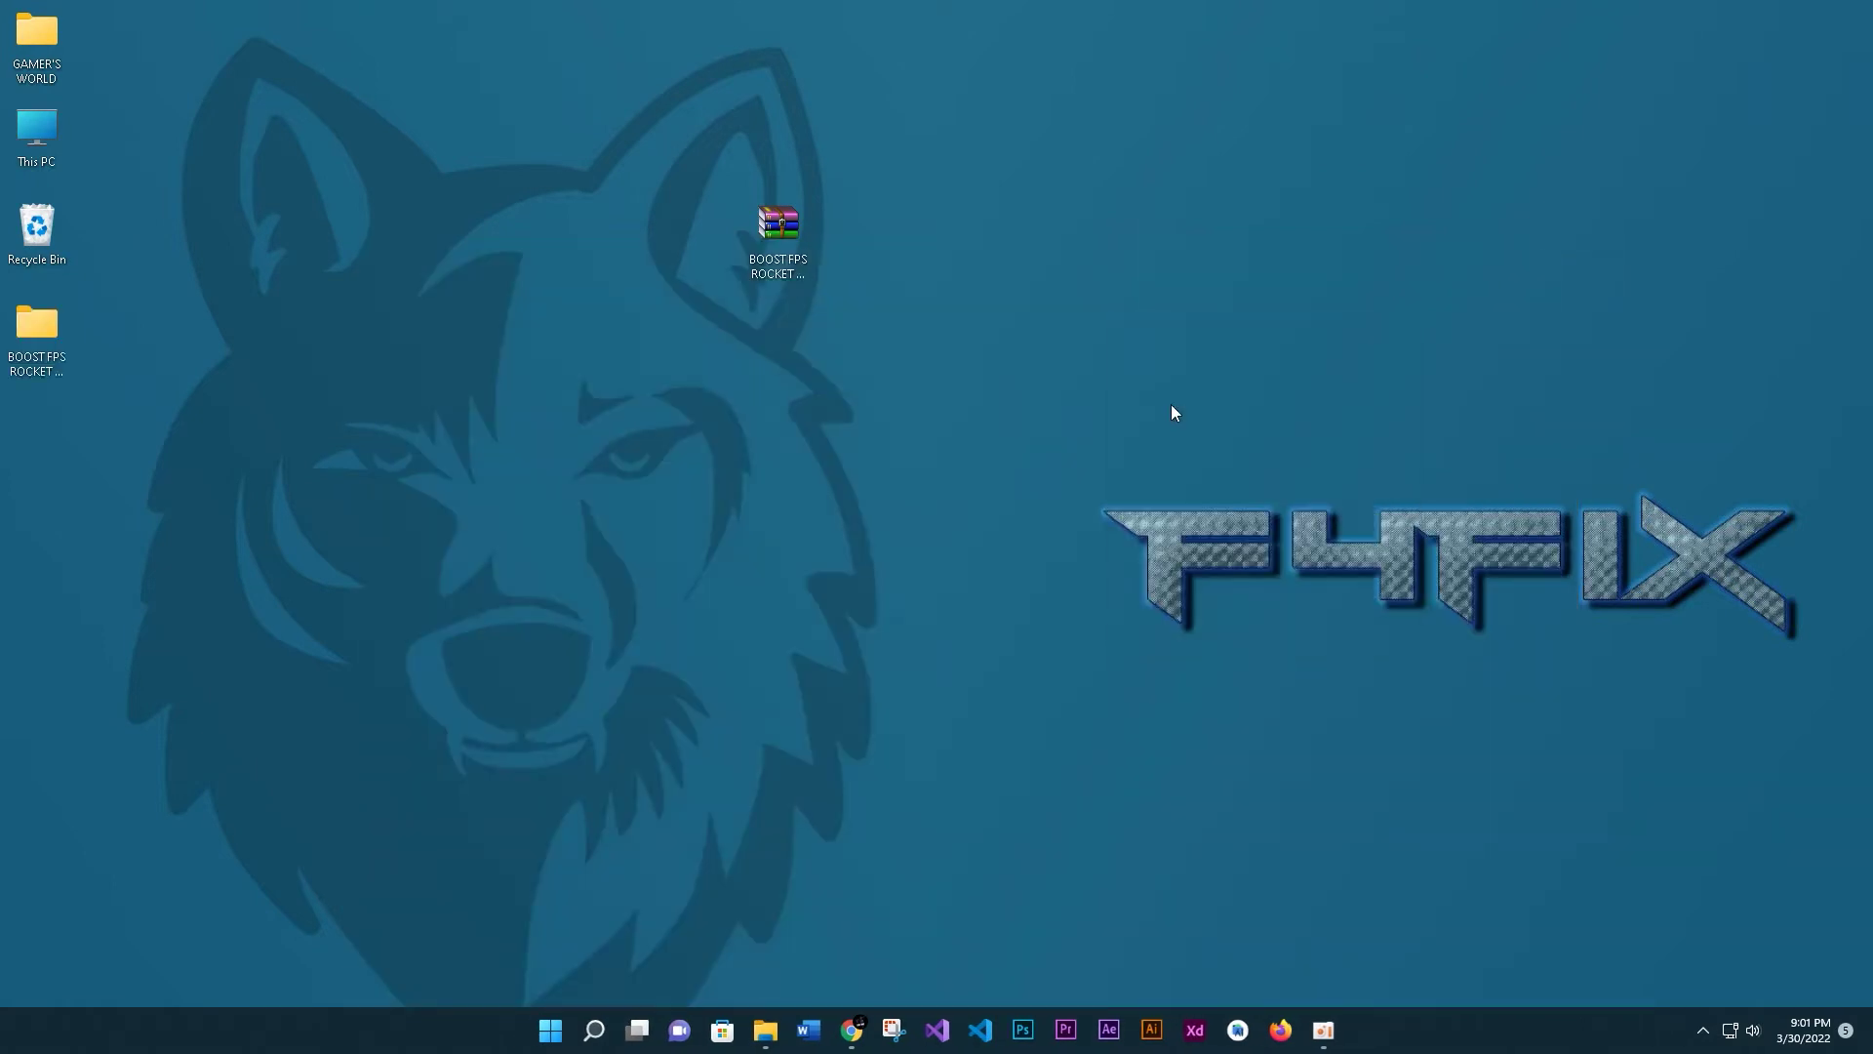
- Open the extracted BOOST FPS ROCKET LEAGUE folder and show its contents as extra large icons
double_click(18, 369)
click(514, 54)
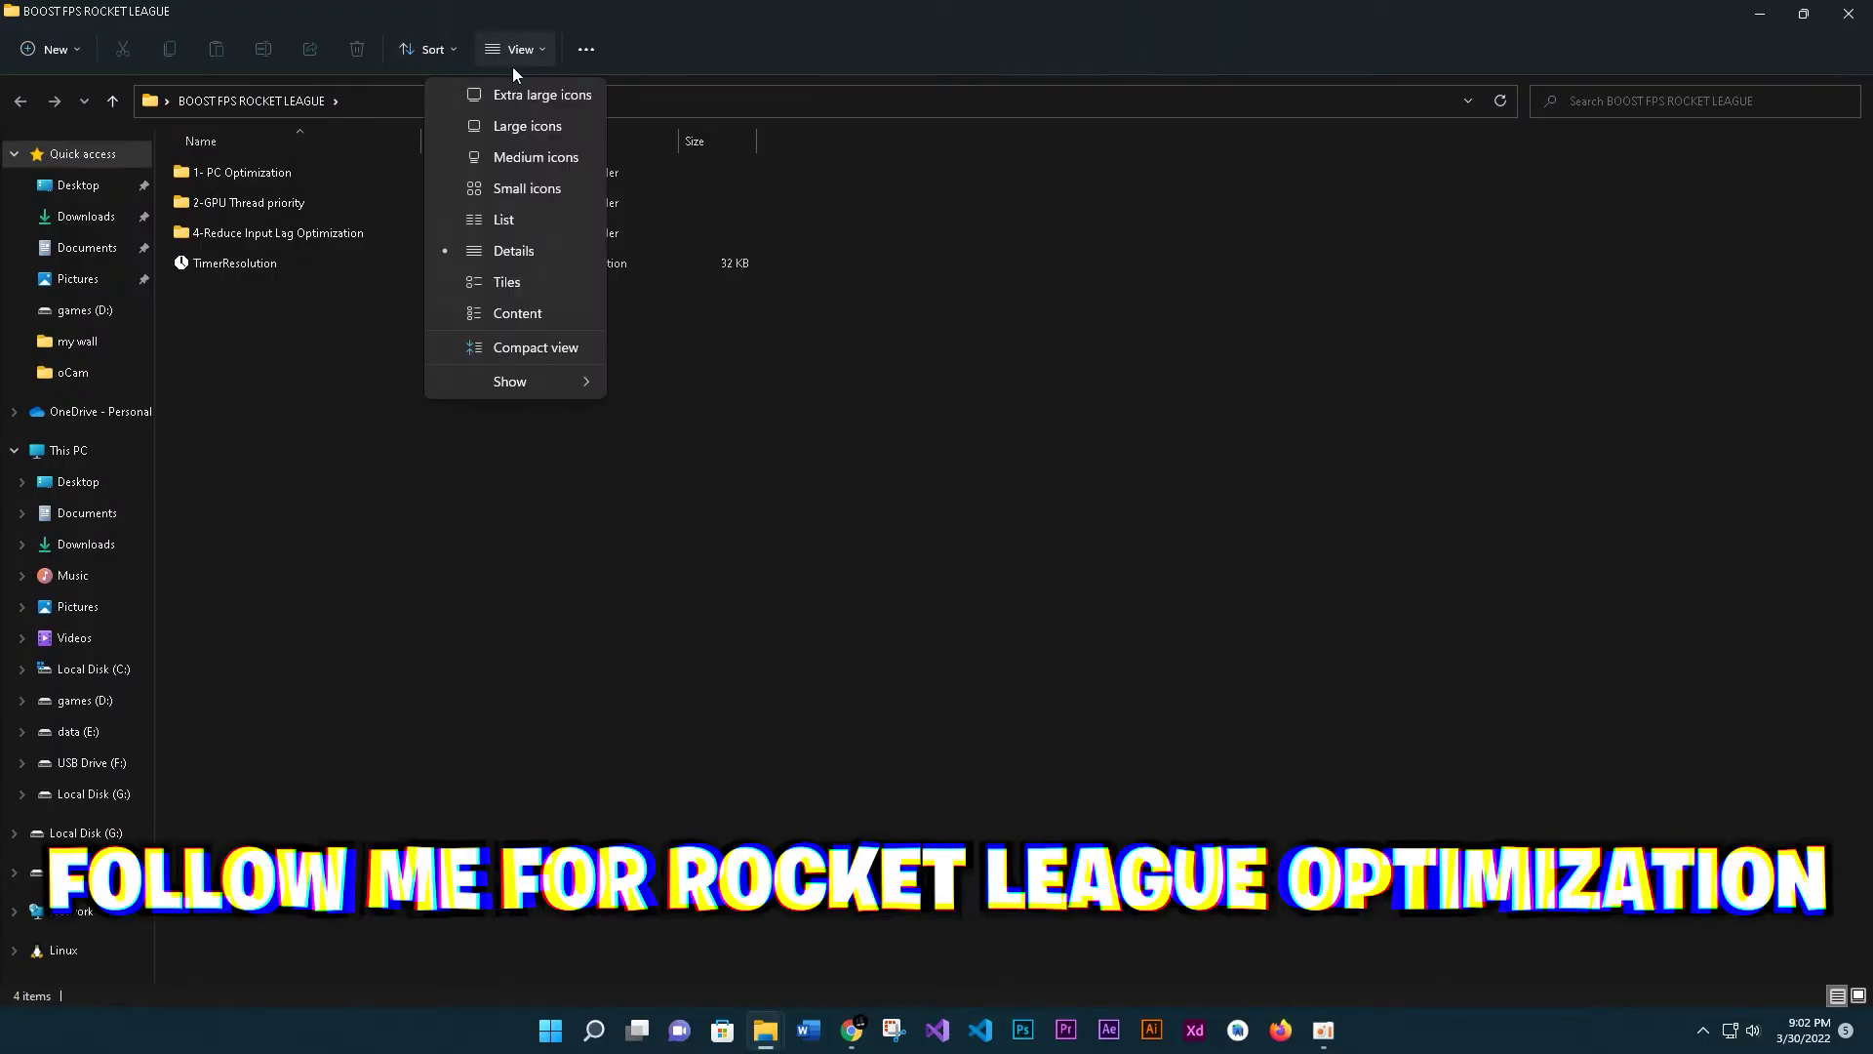
click(543, 94)
drag(1252, 566, 260, 313)
click(740, 578)
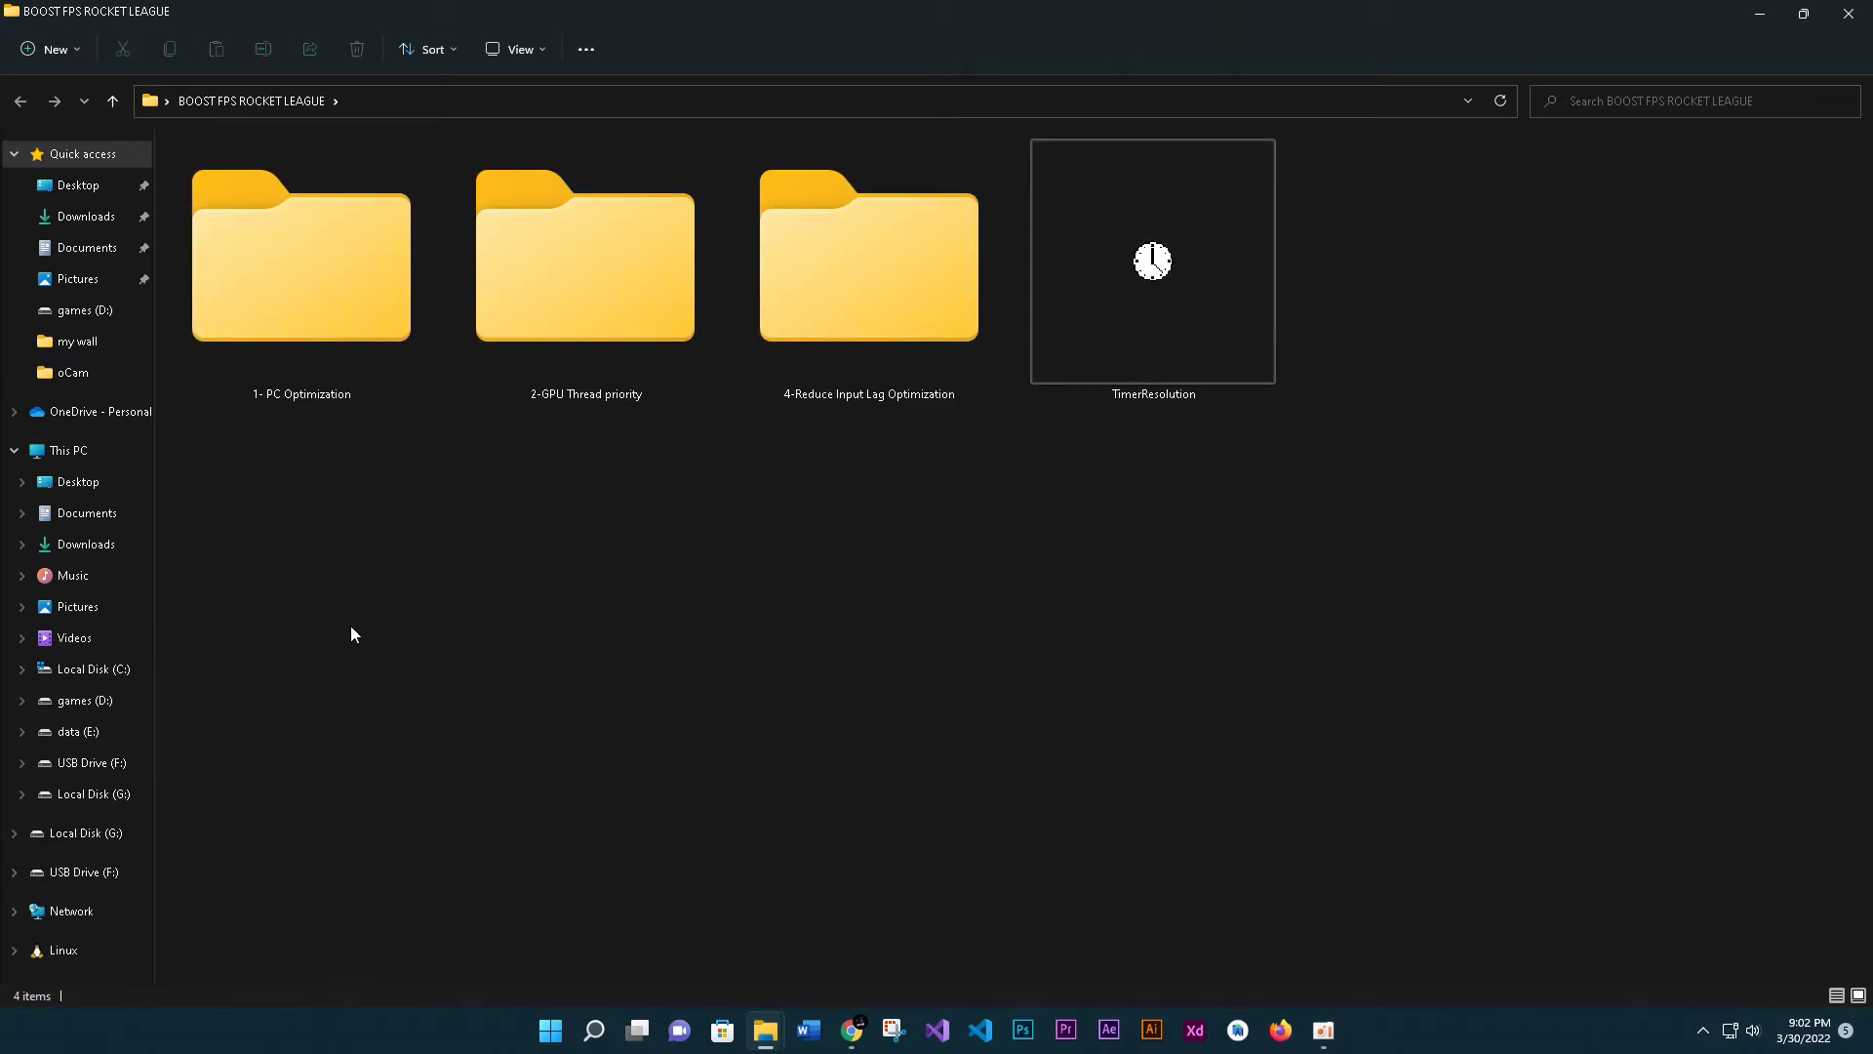
- Open the 1- PC Optimization folder and show its files as extra large icons
double_click(285, 322)
click(511, 51)
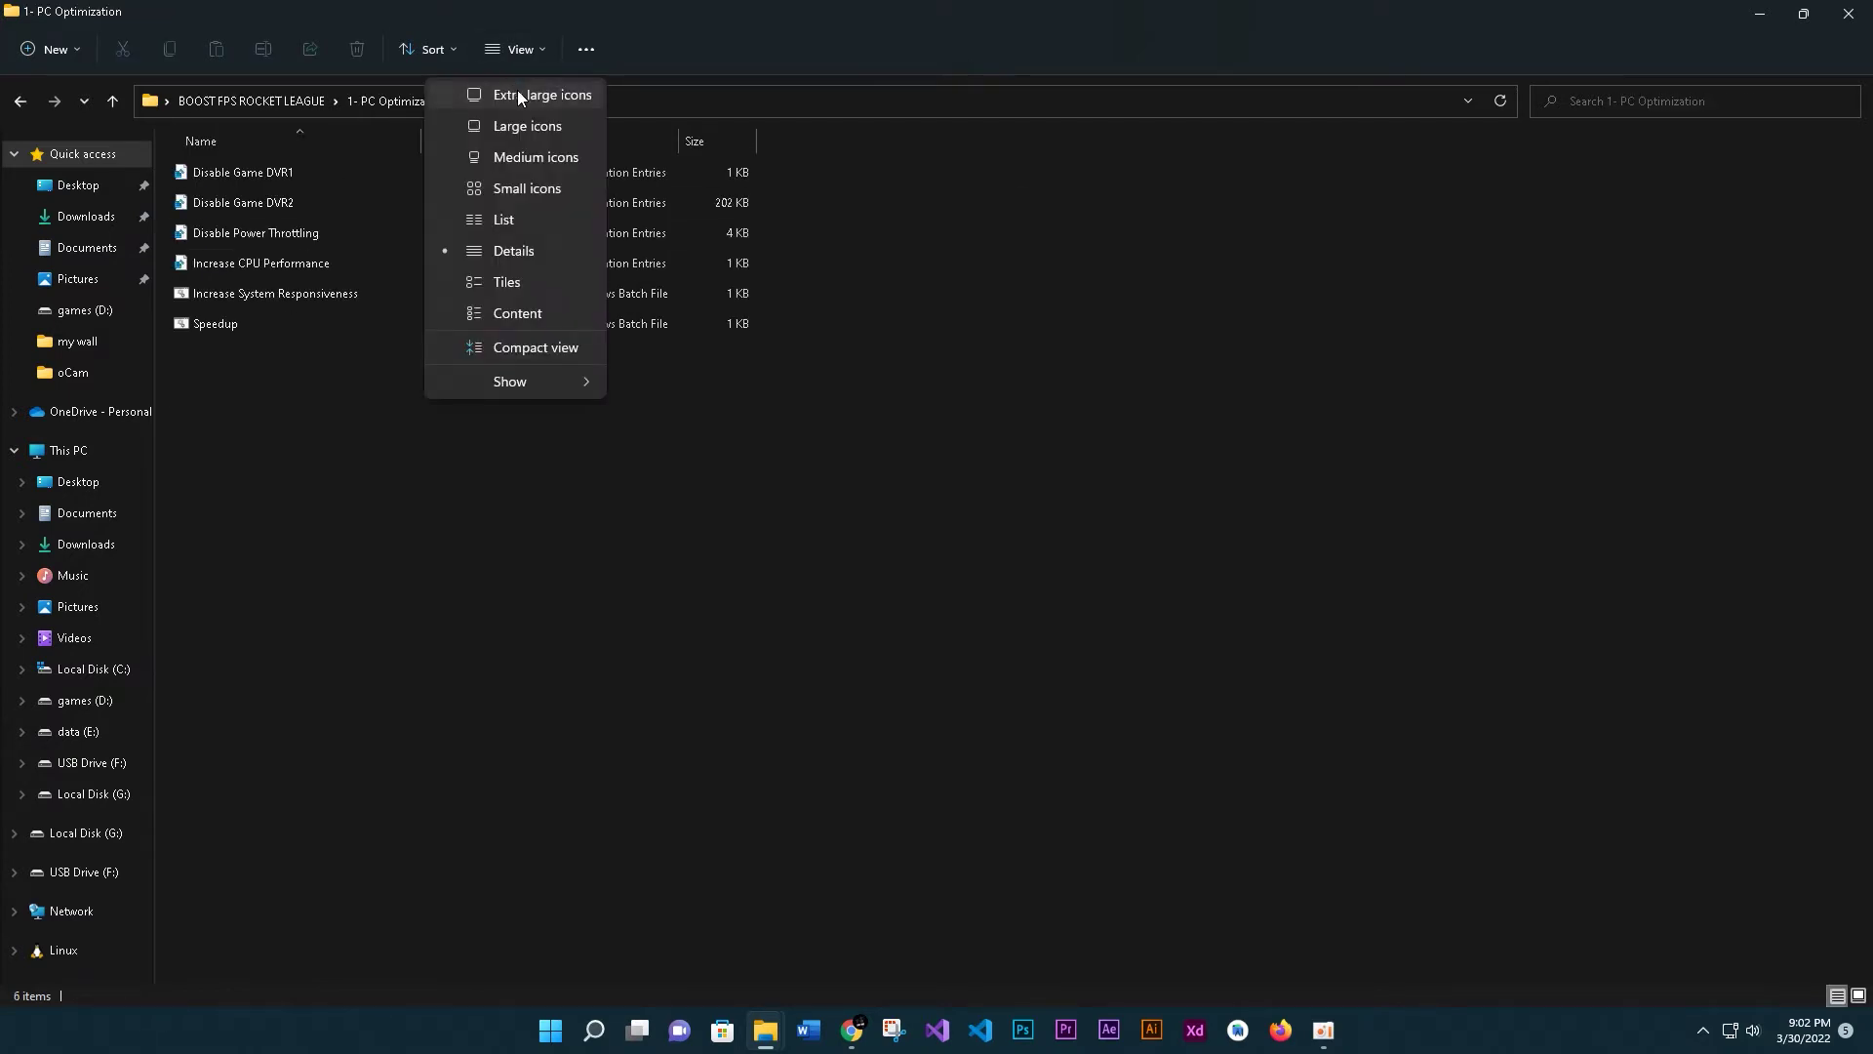
click(518, 95)
drag(1761, 568, 481, 305)
drag(1837, 708, 765, 673)
- Add the Disable Game DVR1 and Disable Game DVR2 entries to the Windows registry
click(281, 382)
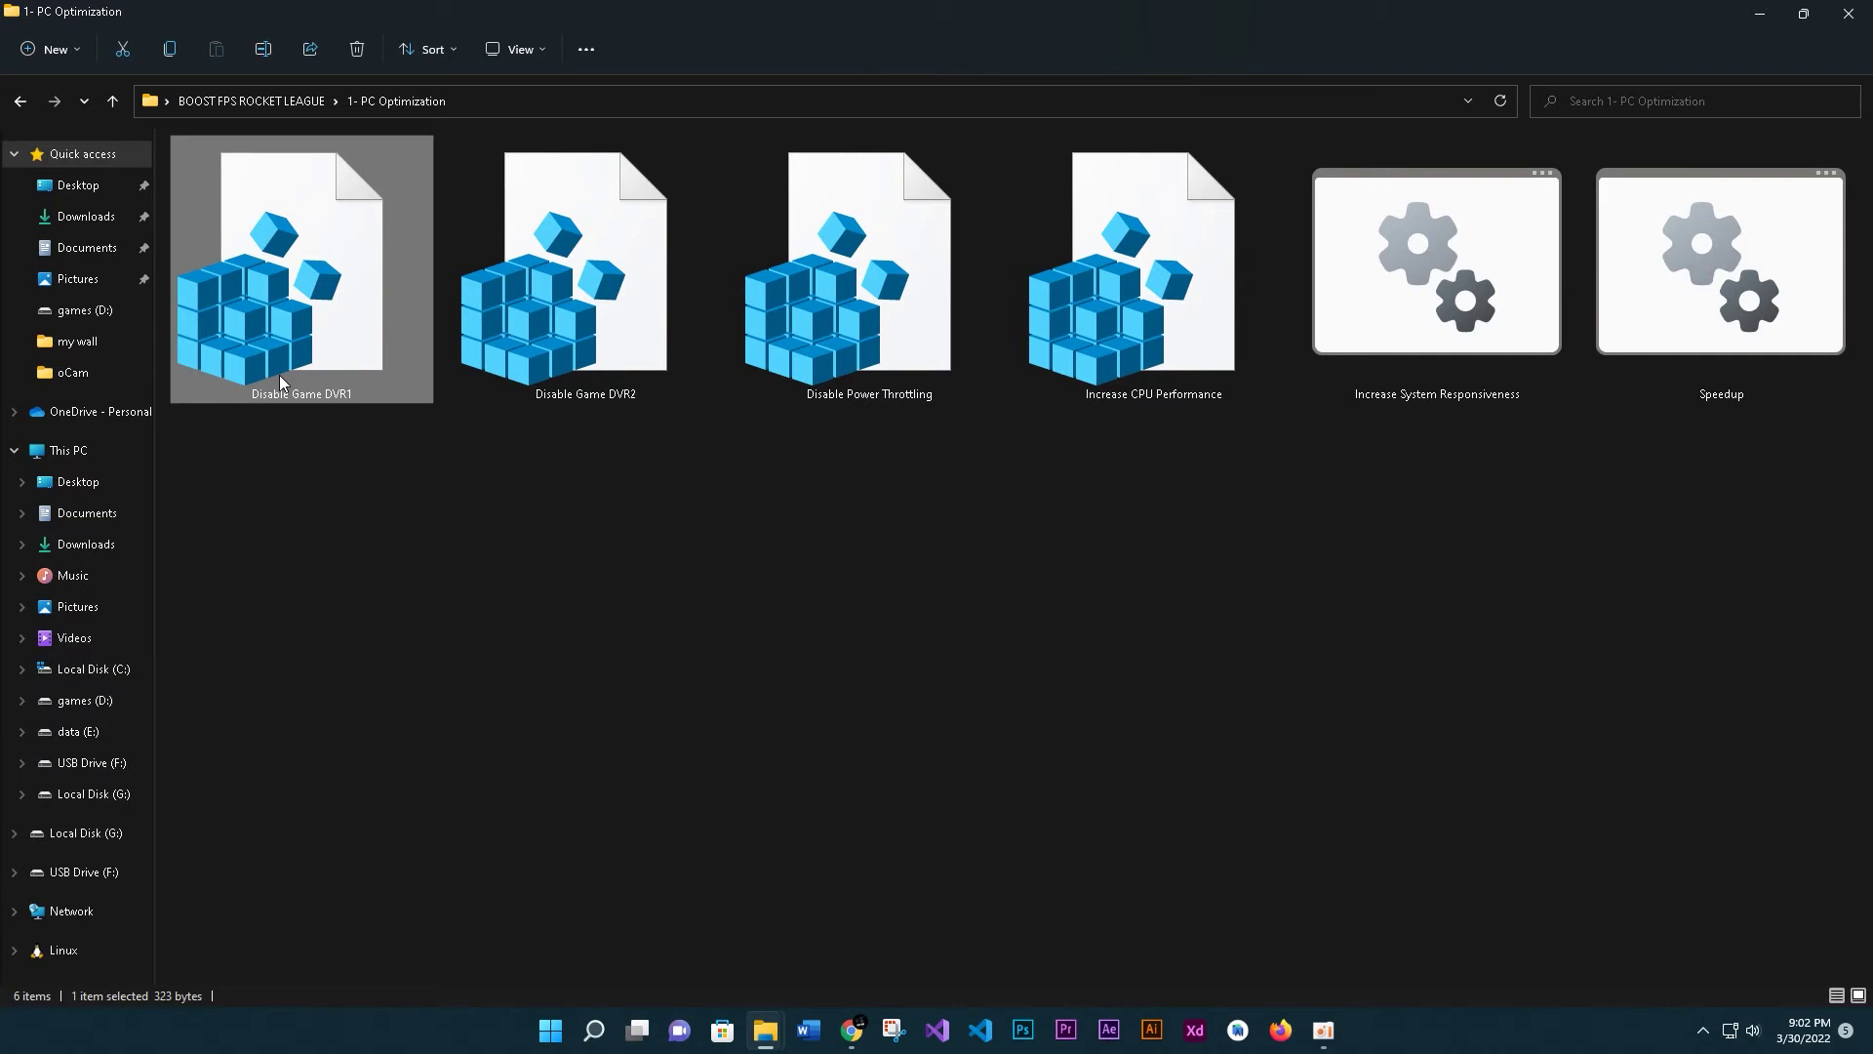
double_click(281, 382)
click(1083, 547)
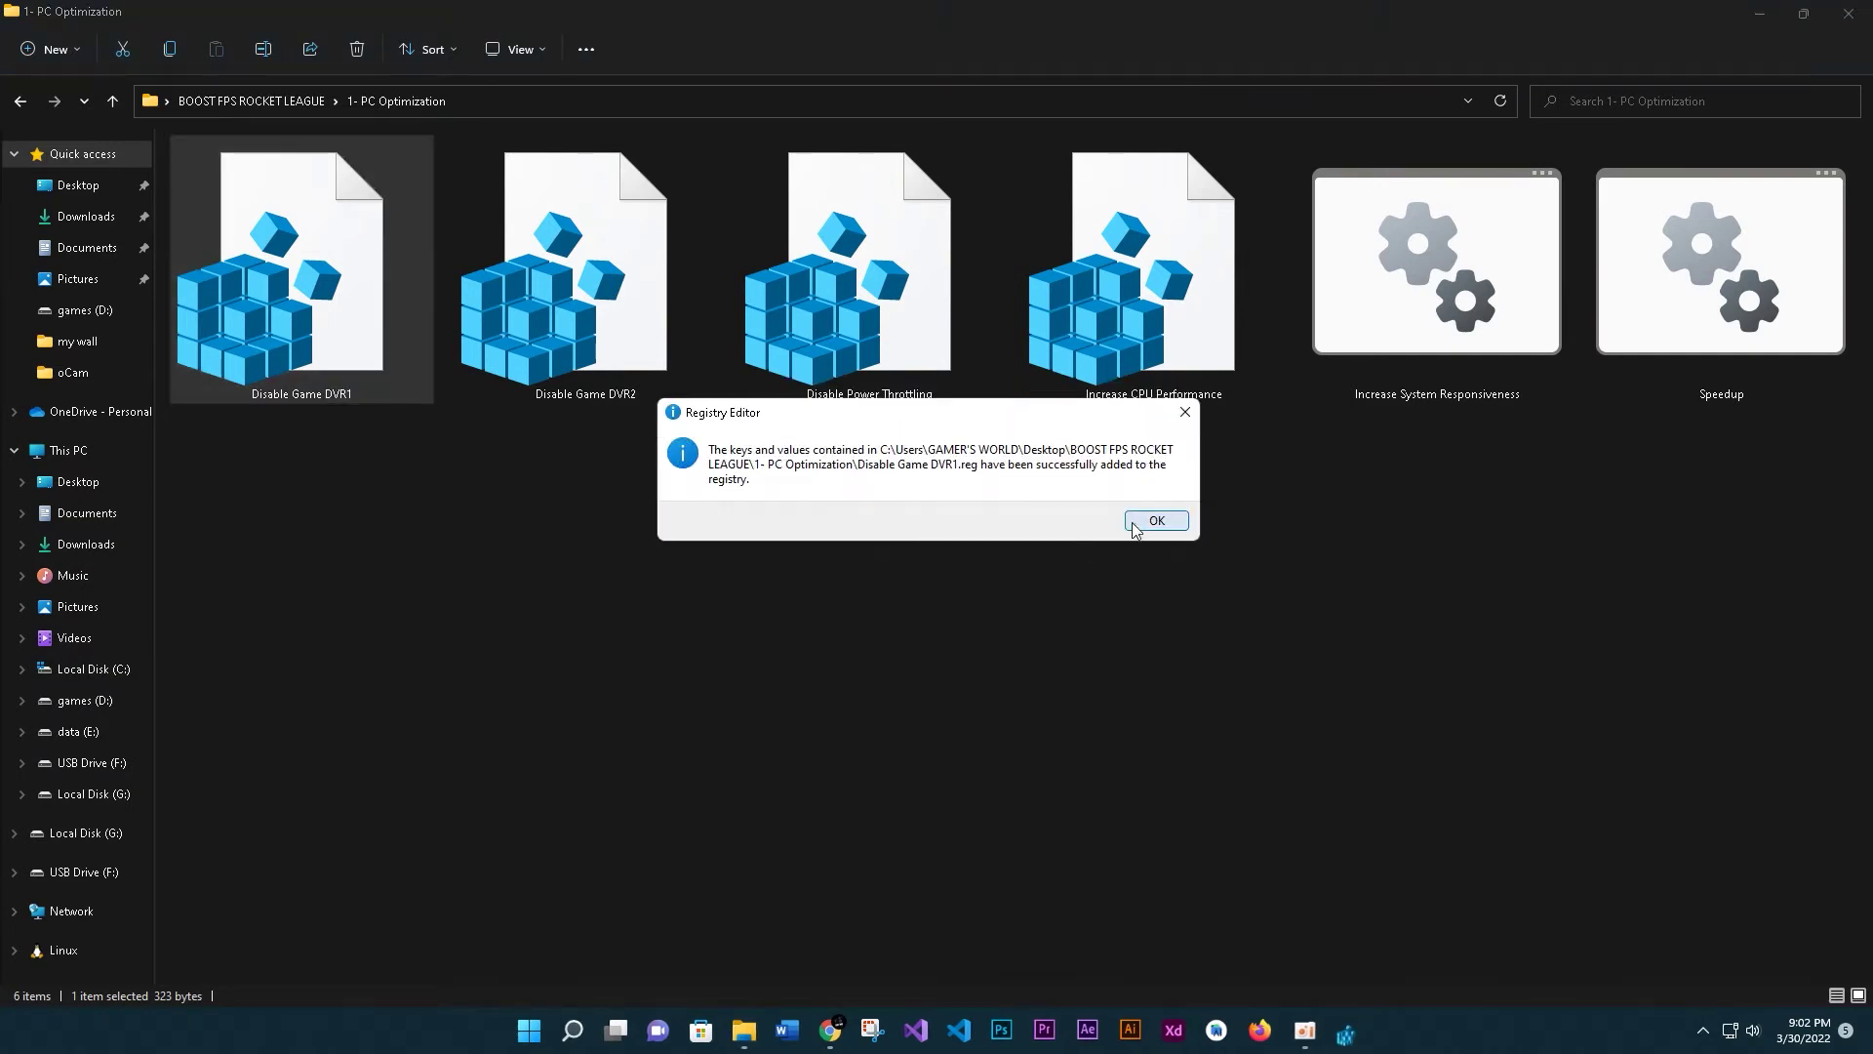
click(1156, 525)
double_click(639, 398)
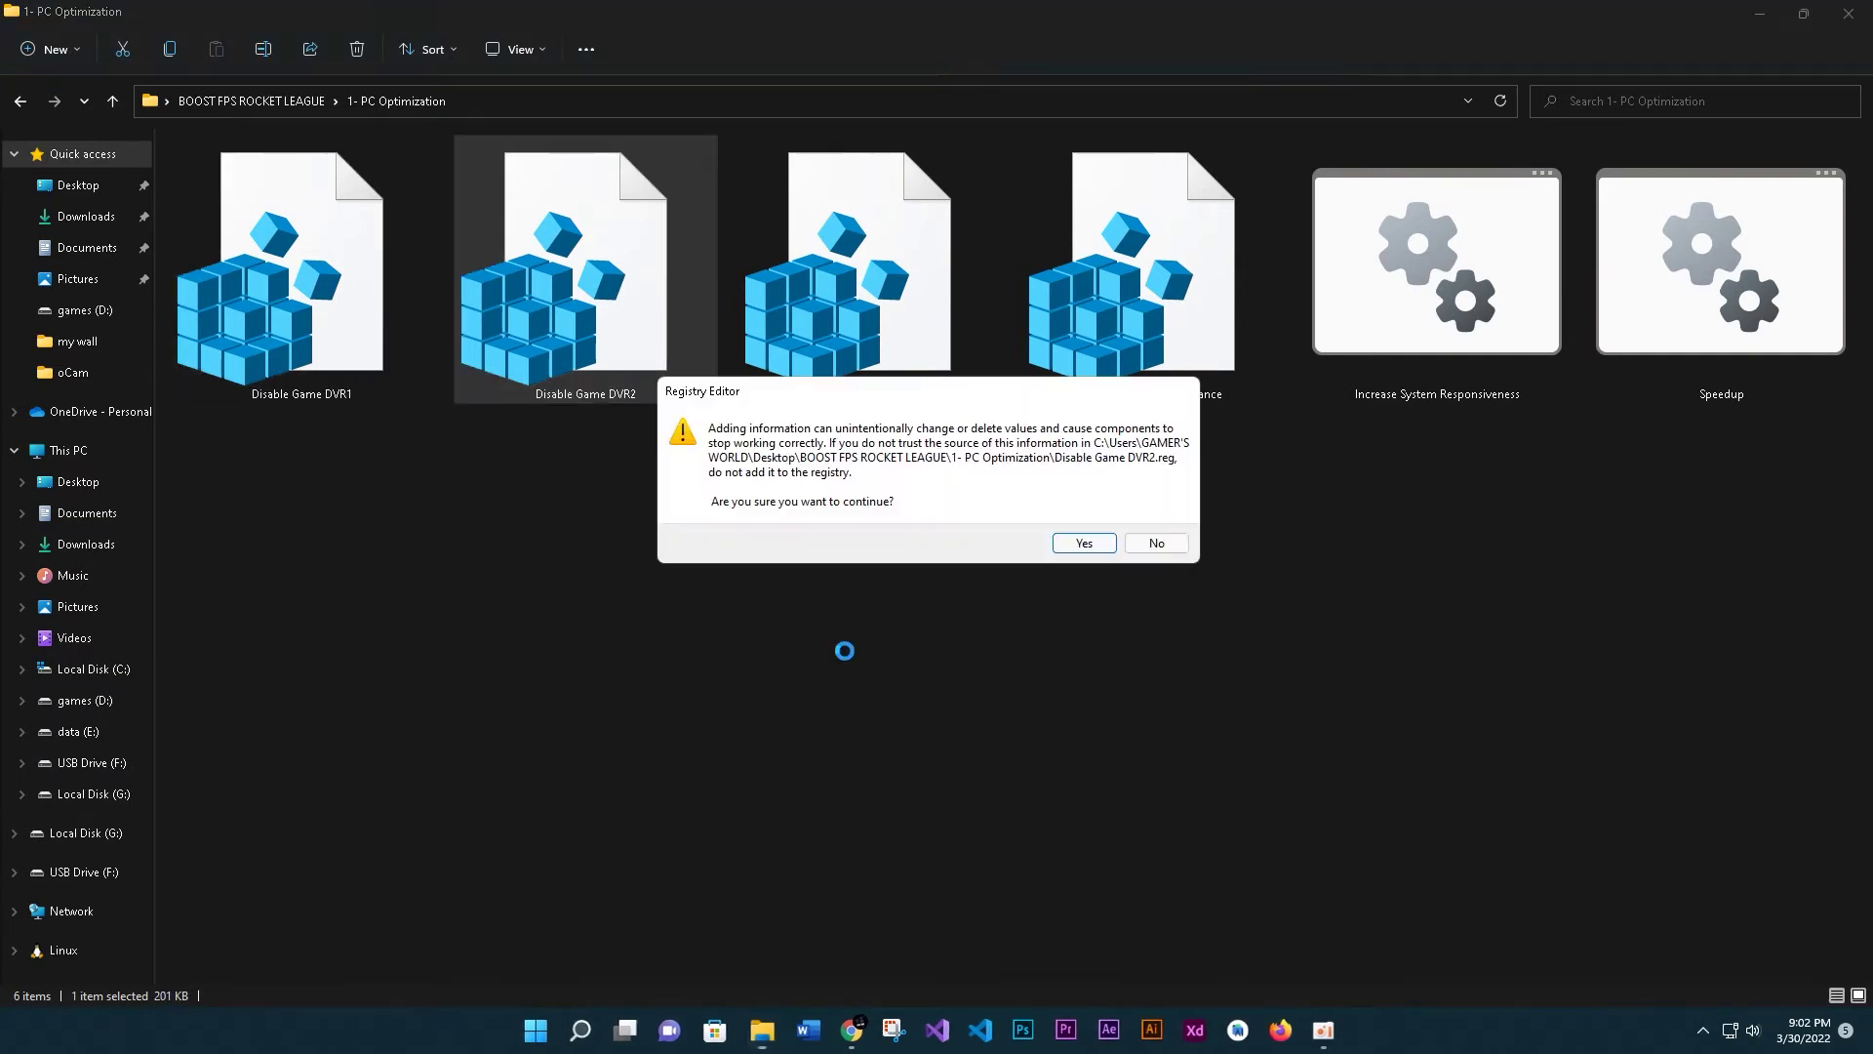
click(1083, 548)
click(1156, 525)
- Add the Disable Power Throttling and Increase CPU Performance entries to the Windows registry
right_click(898, 361)
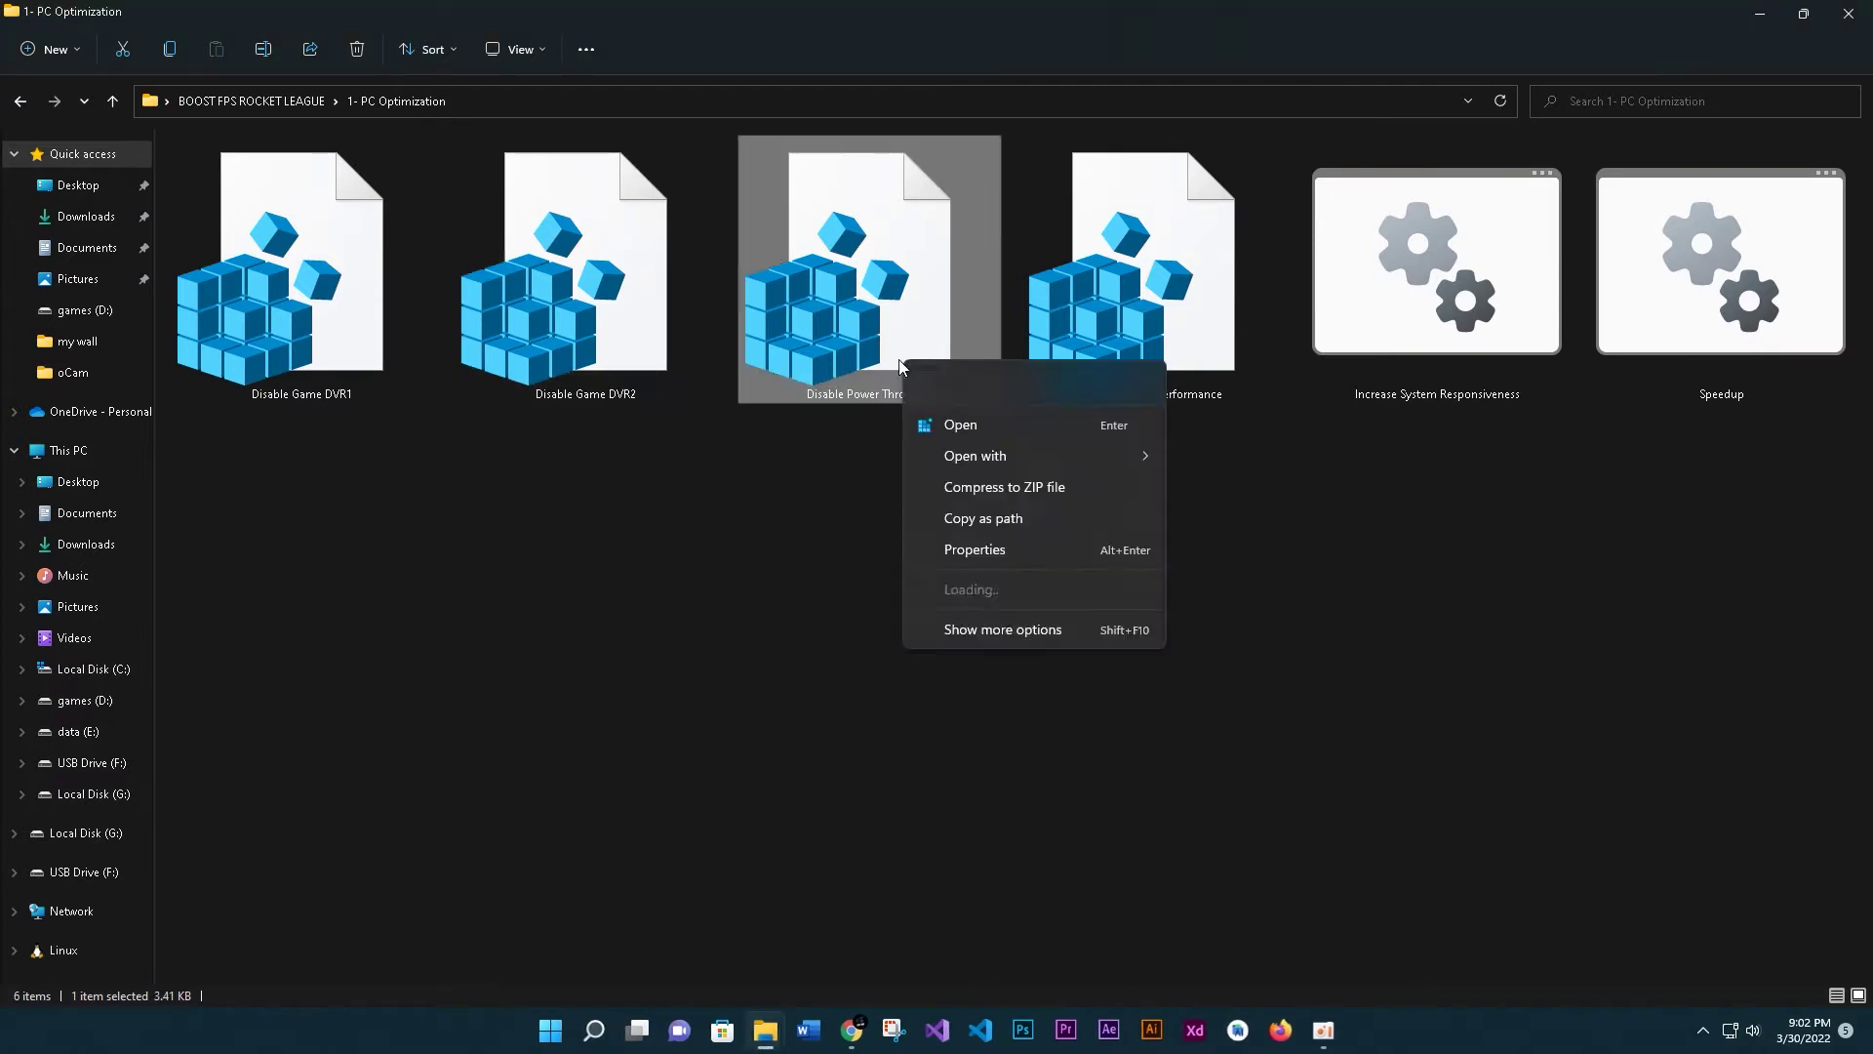
click(962, 419)
click(1084, 543)
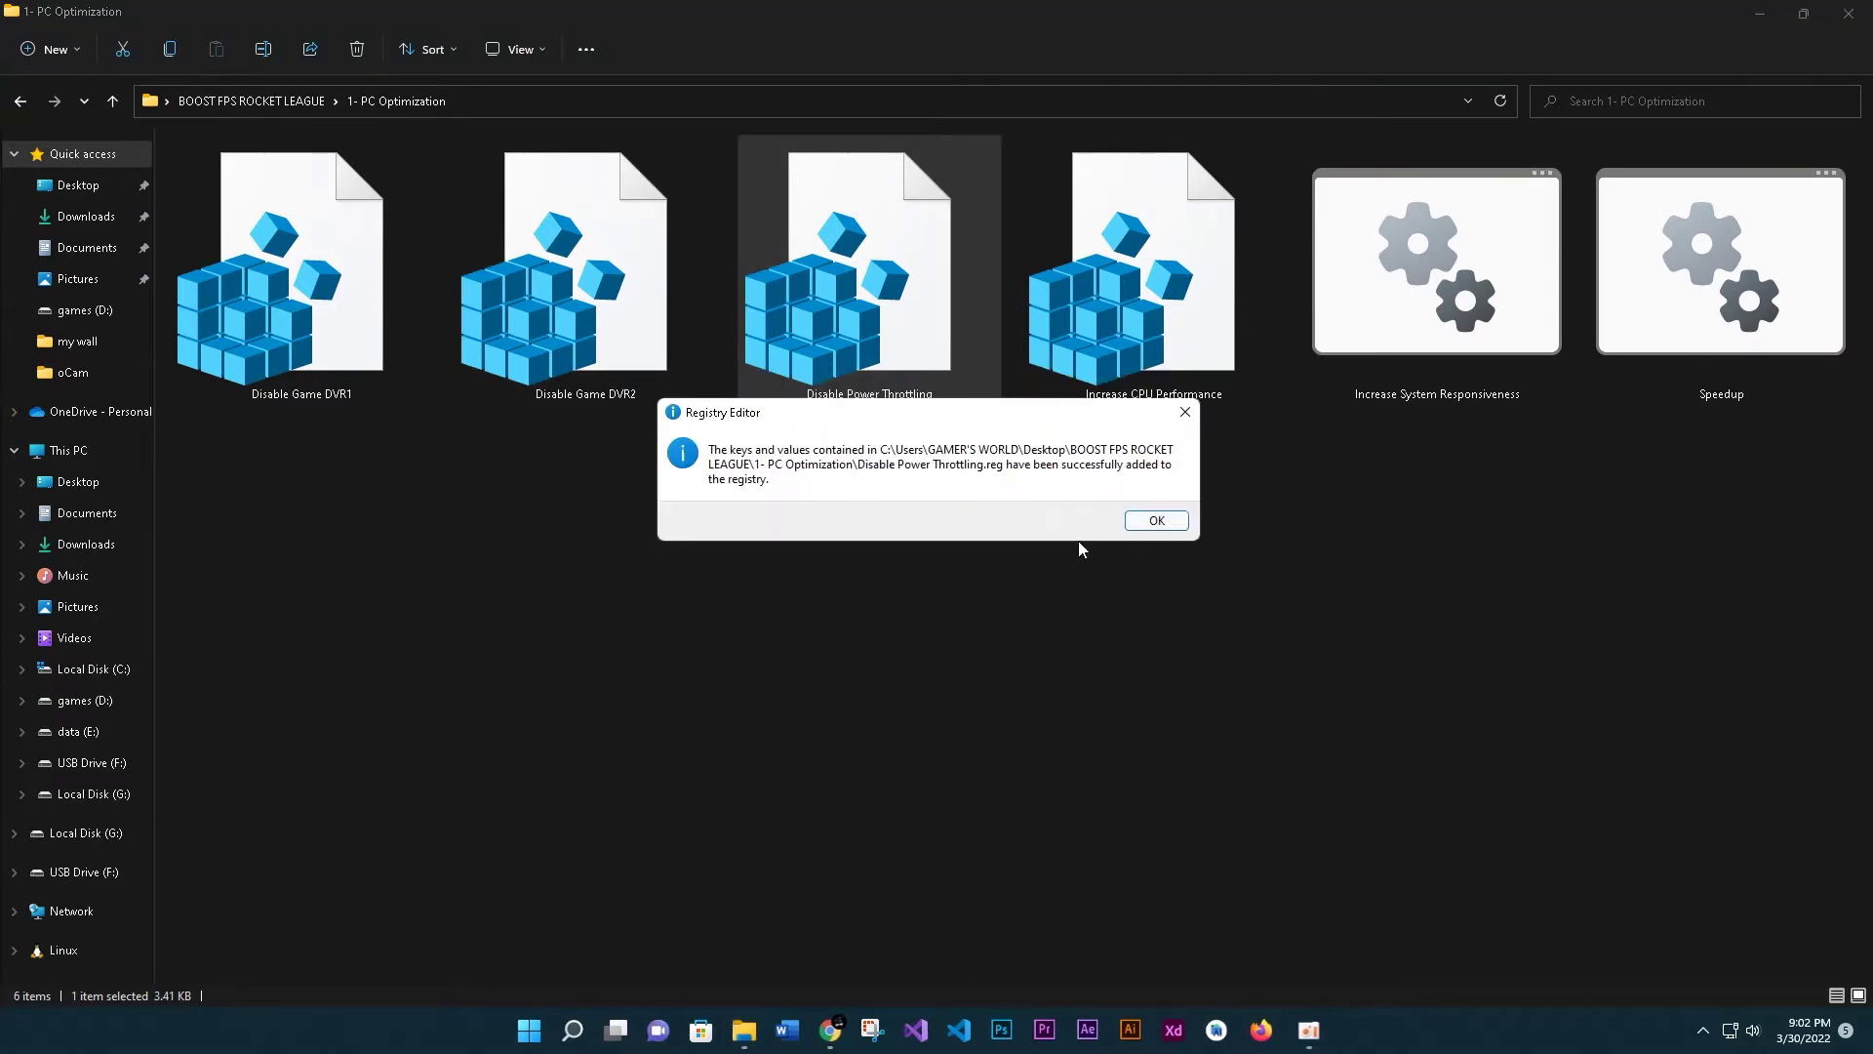
click(1158, 518)
right_click(1138, 391)
click(1170, 455)
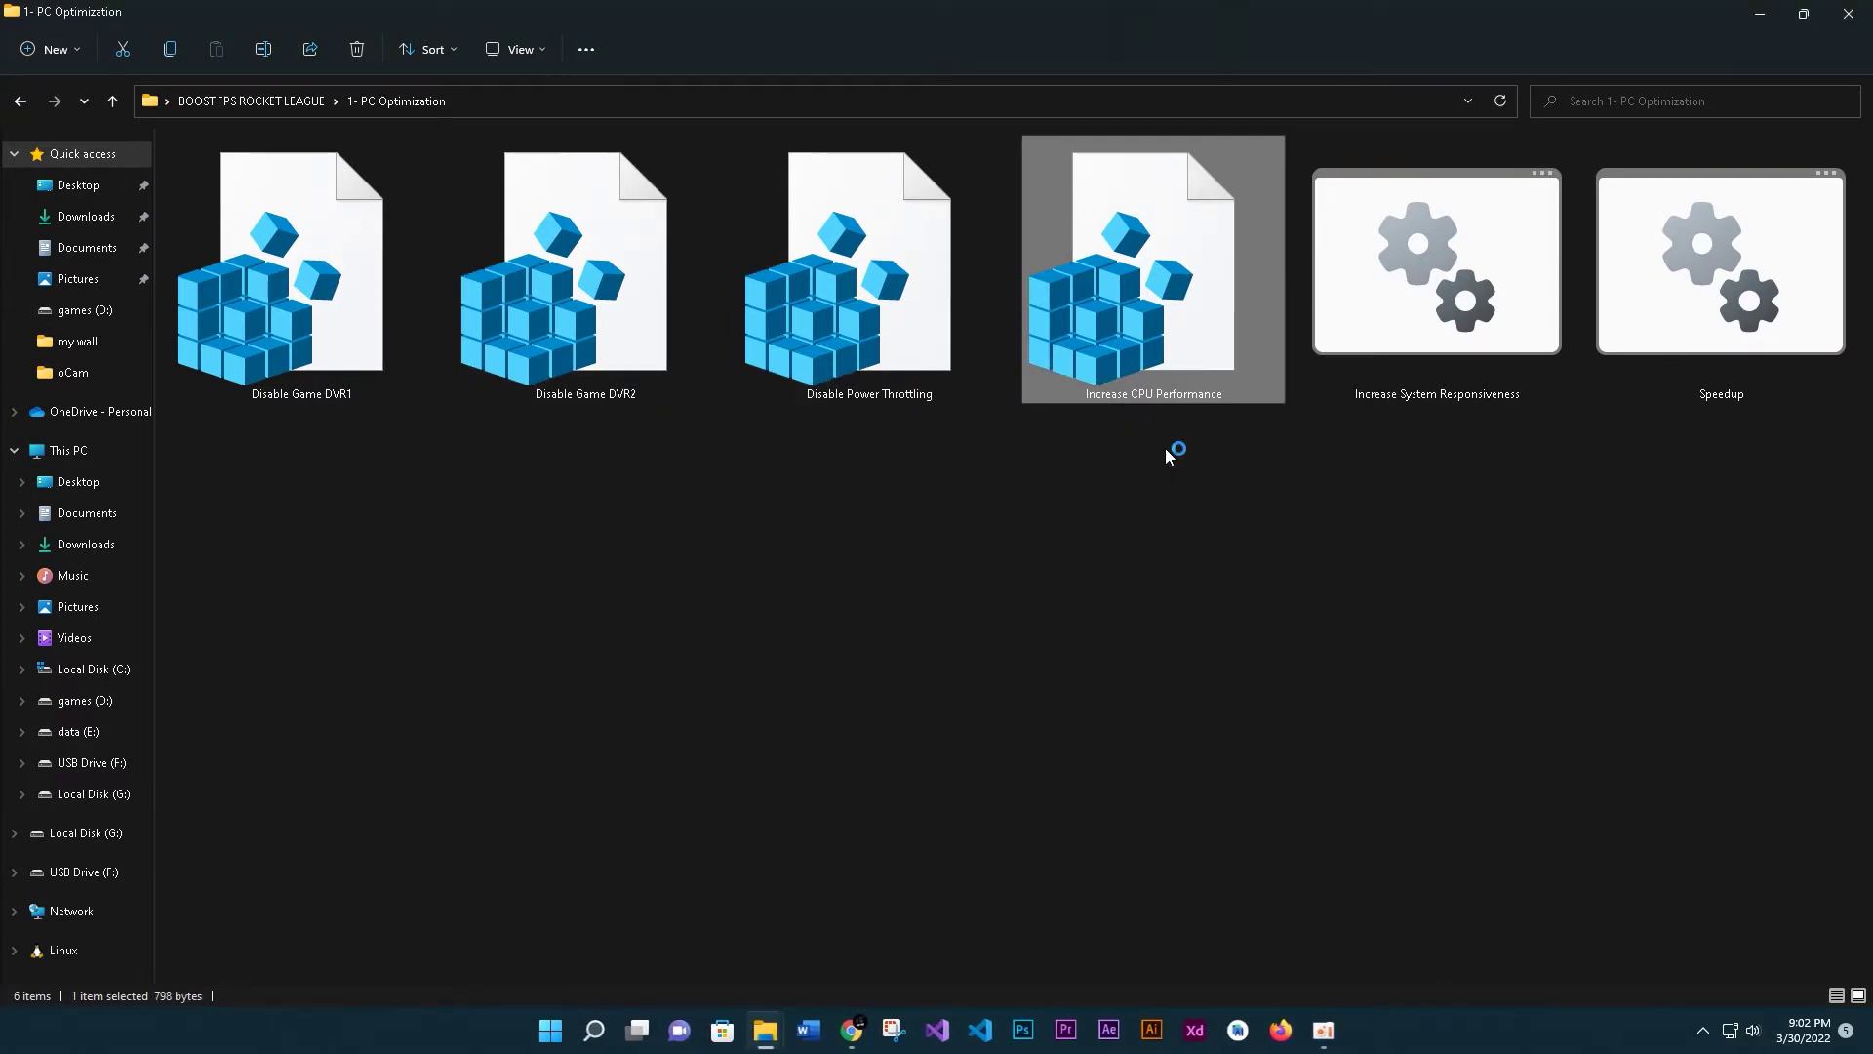
click(1083, 542)
click(1158, 522)
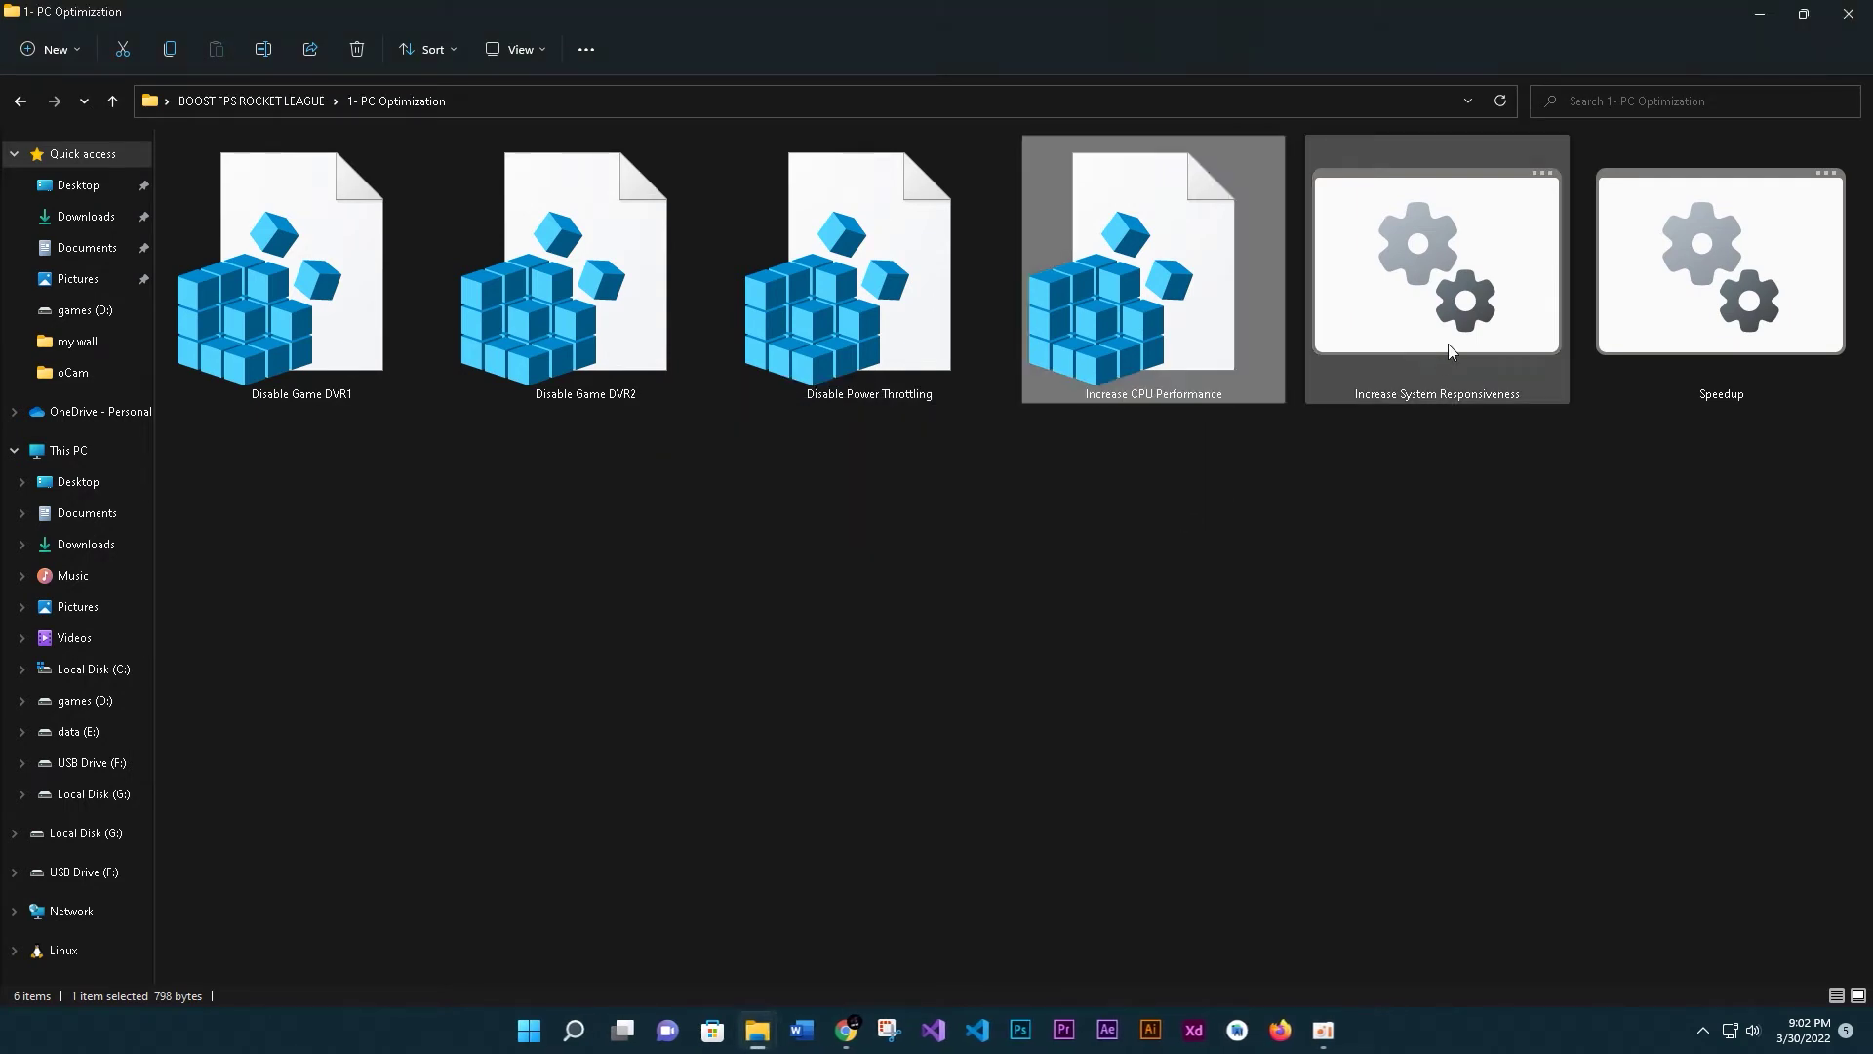
- Run the Increase System Responsiveness and Speedup batch files
right_click(1444, 363)
click(1530, 449)
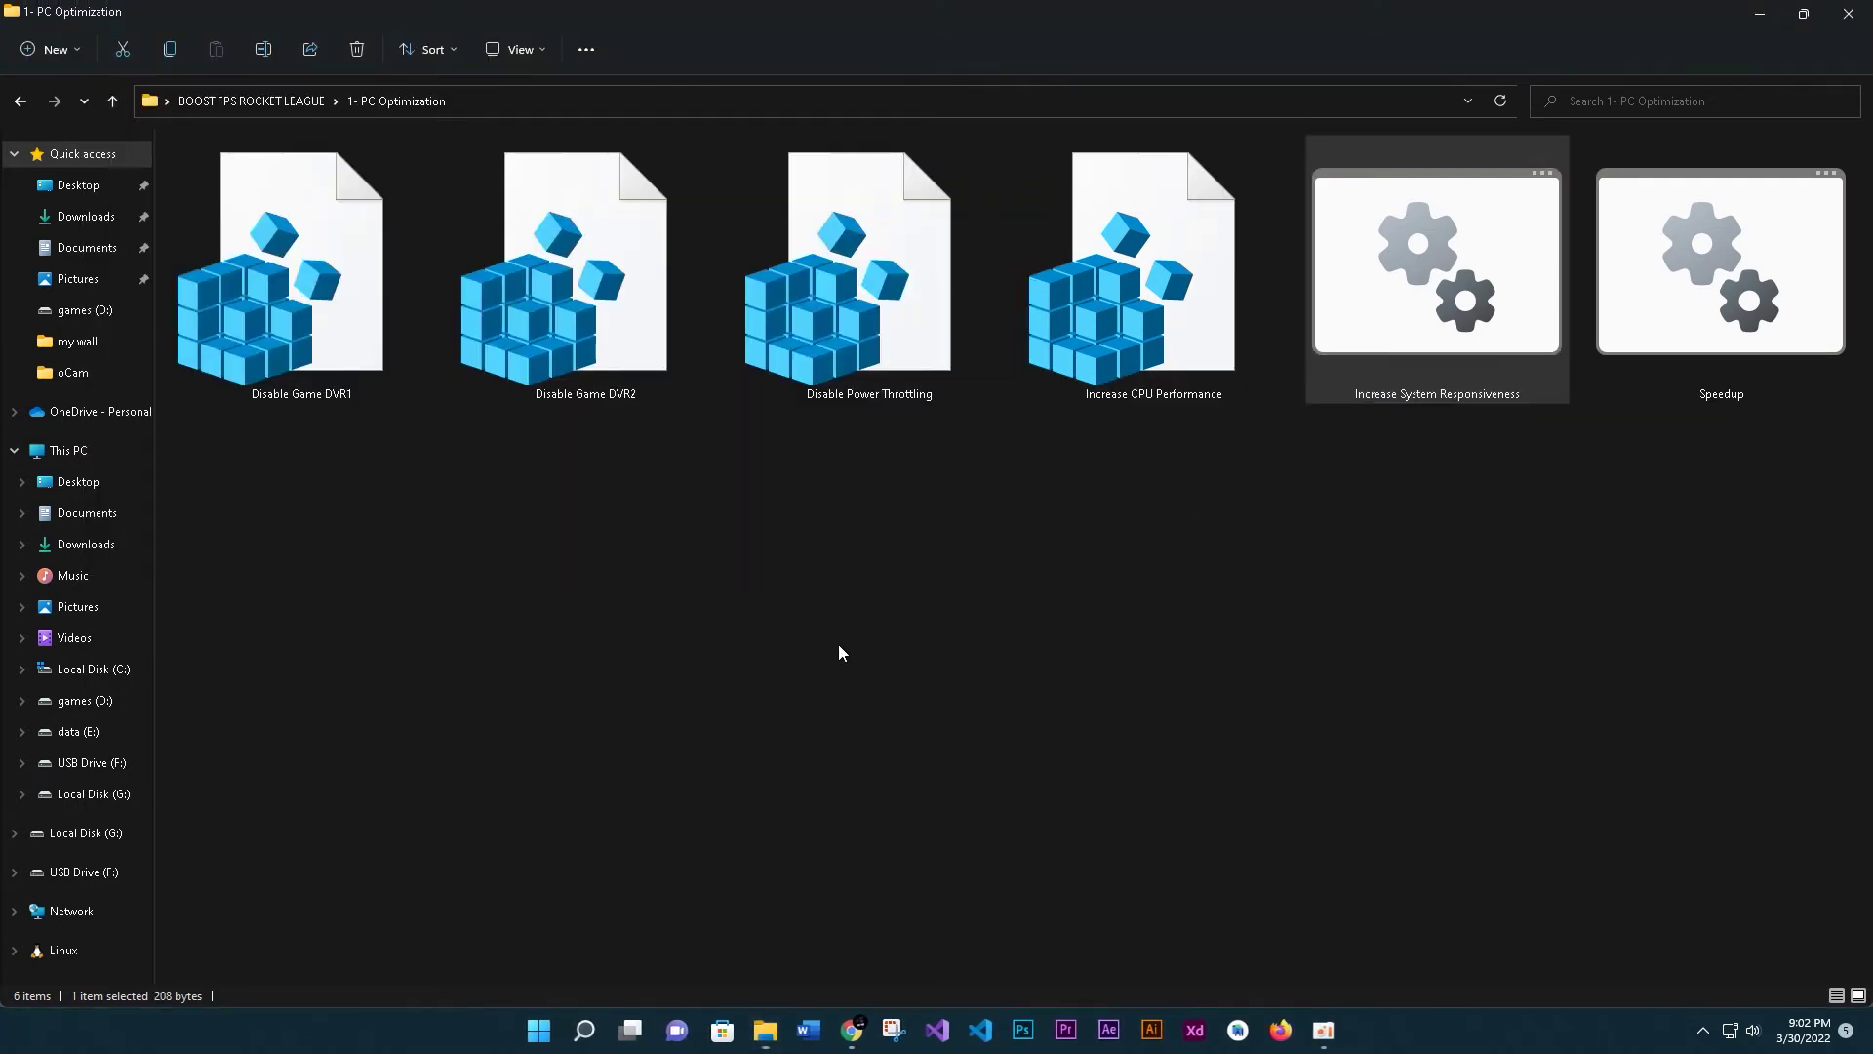
right_click(1727, 342)
click(1686, 382)
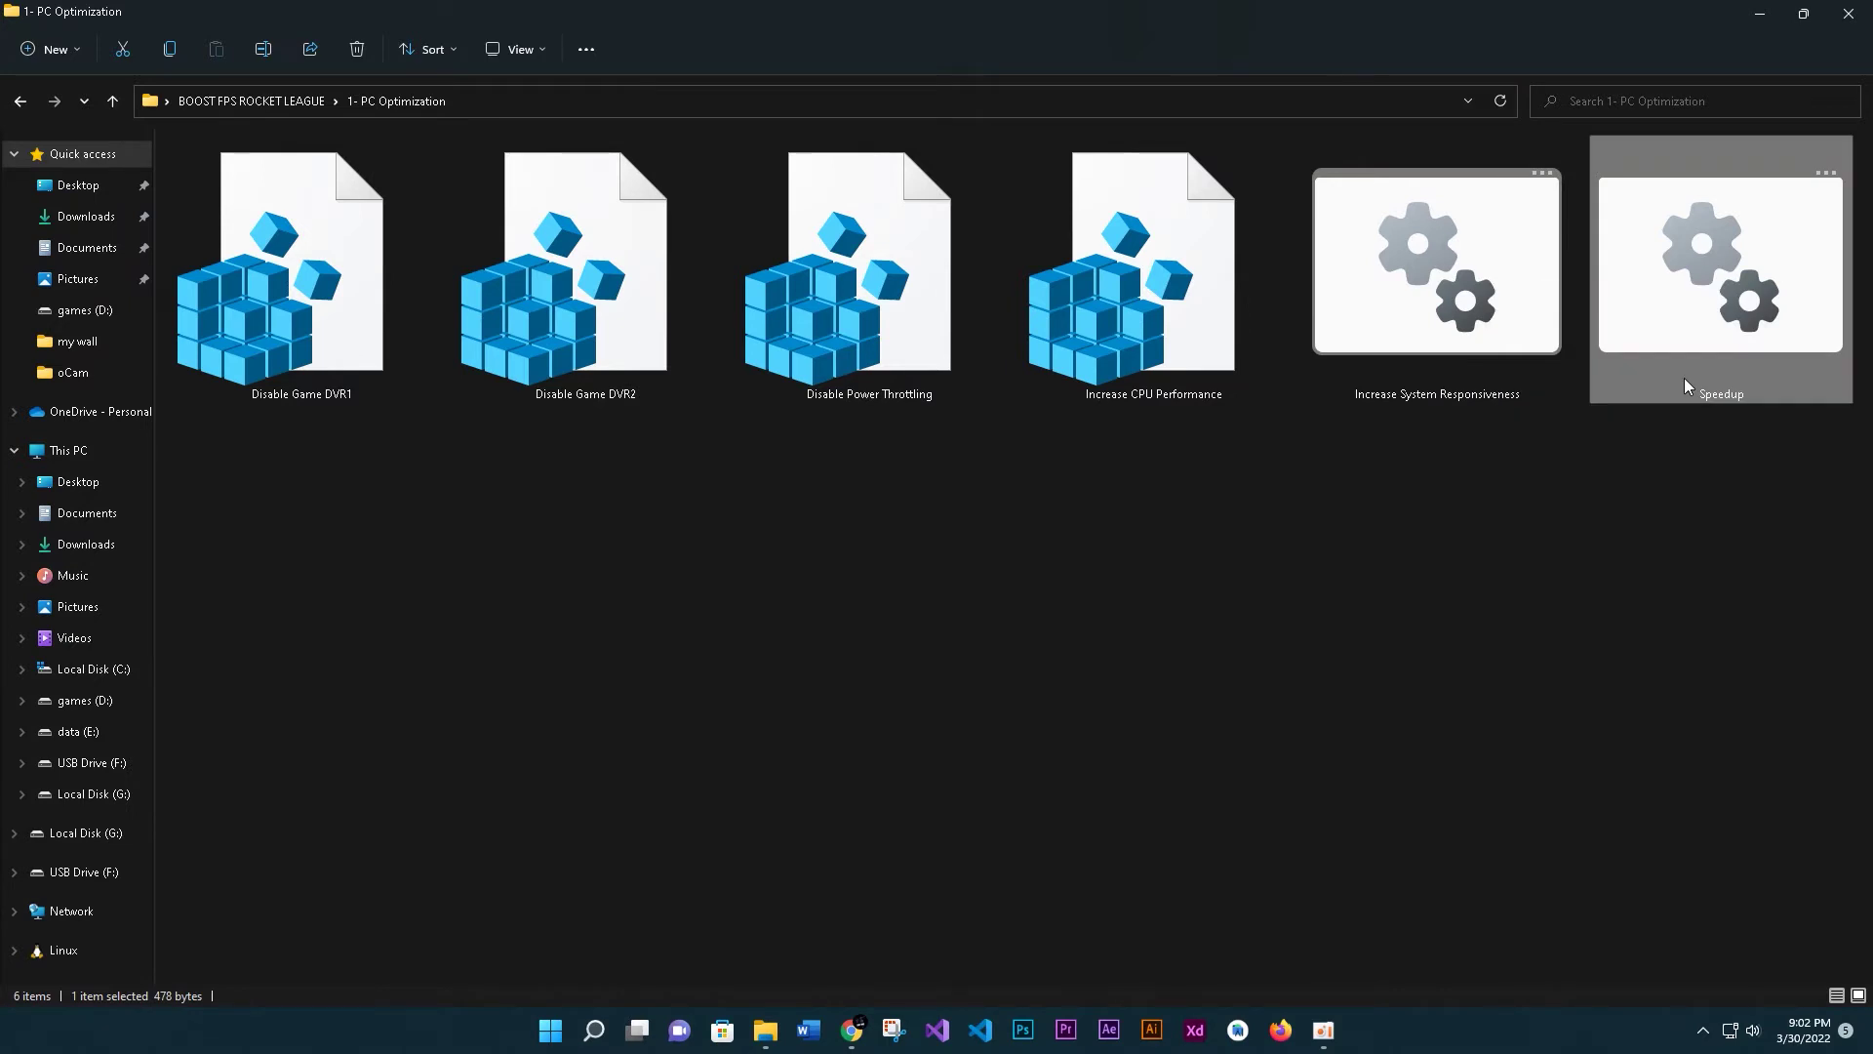
- Open the 2-GPU Thread priority folder in the pack and show its contents as extra large icons
key(BackSpace)
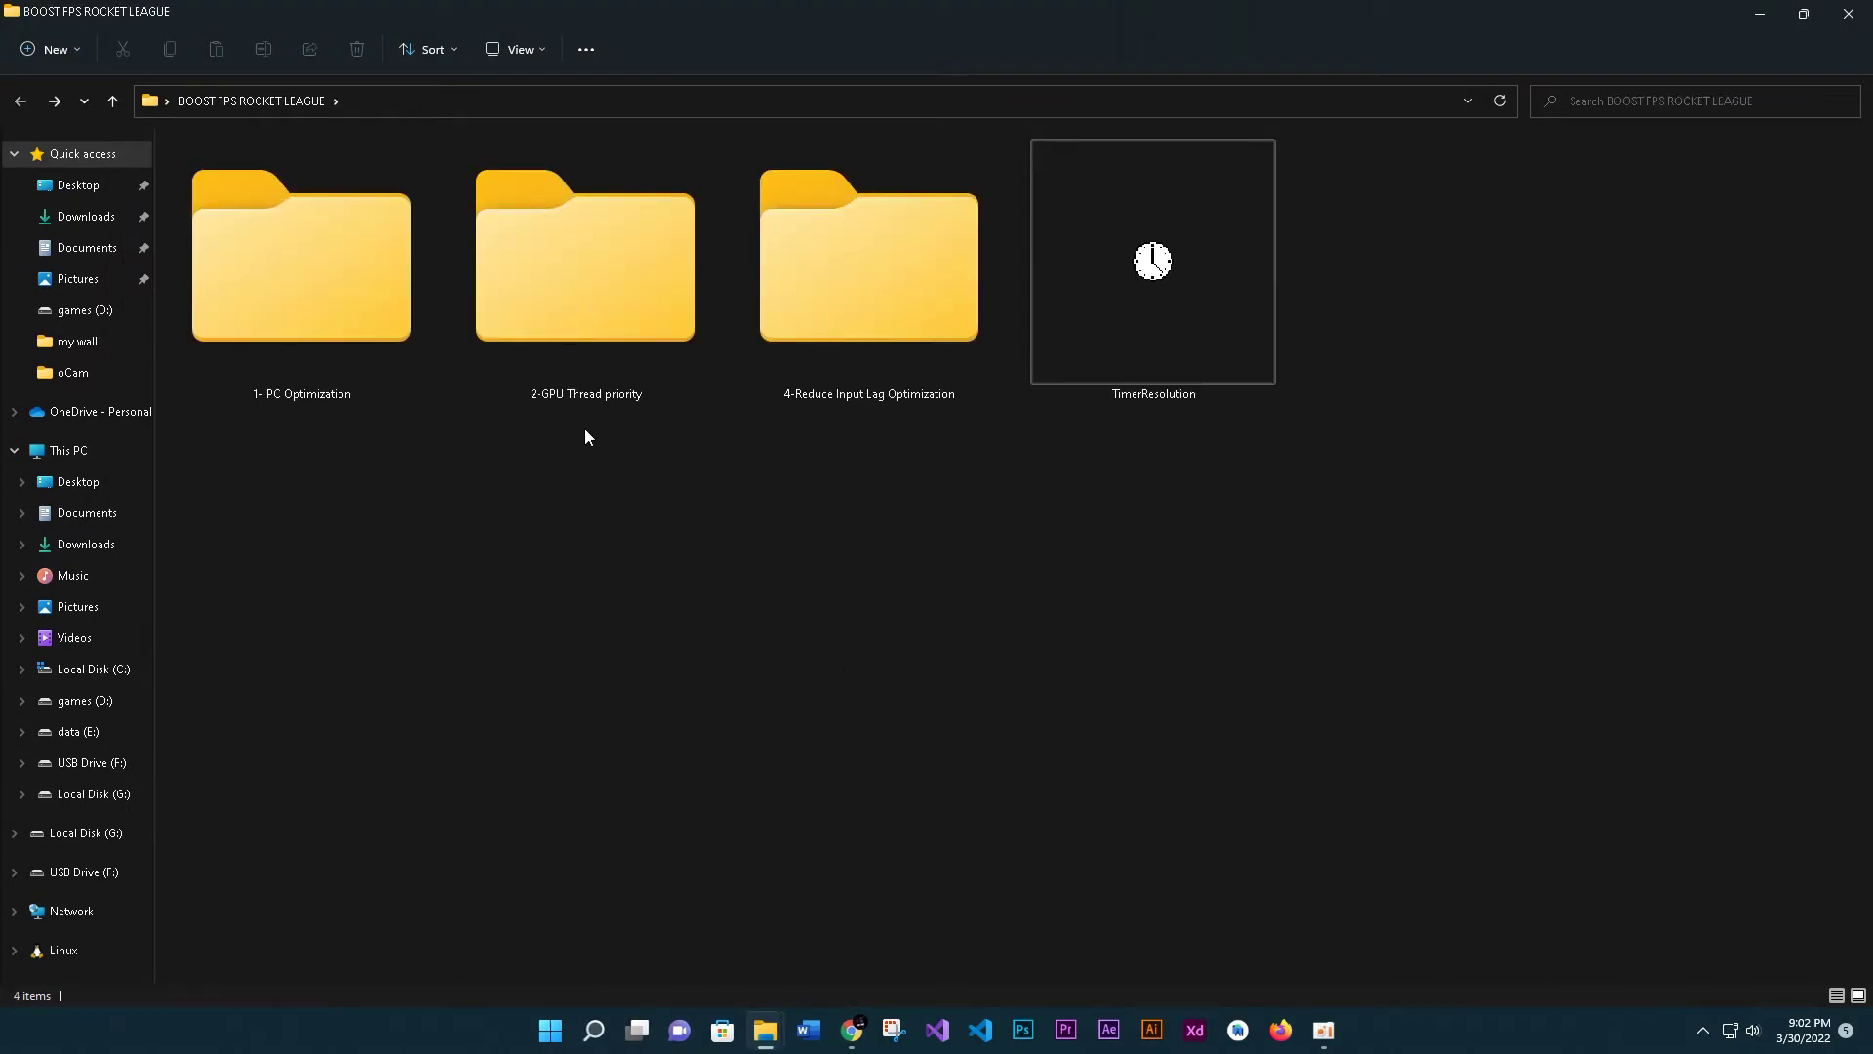
double_click(582, 386)
click(505, 55)
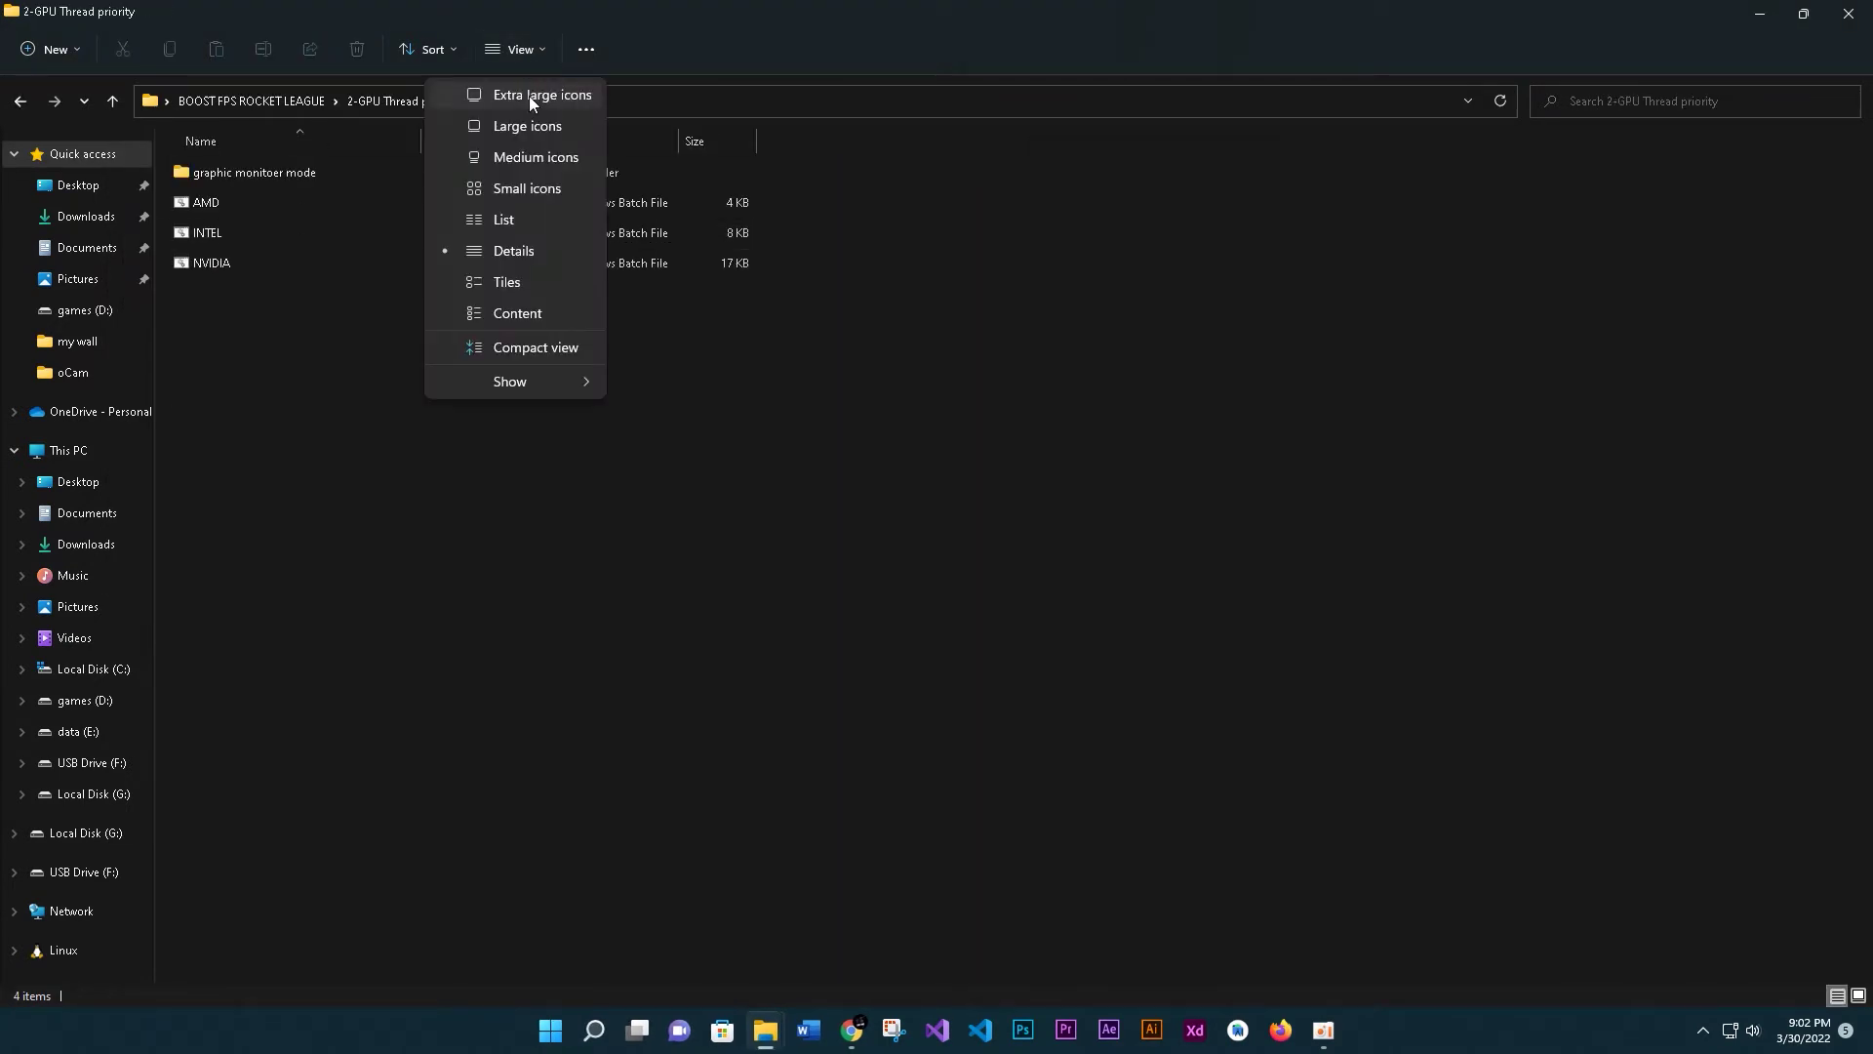
click(529, 96)
drag(1338, 488, 727, 492)
click(697, 506)
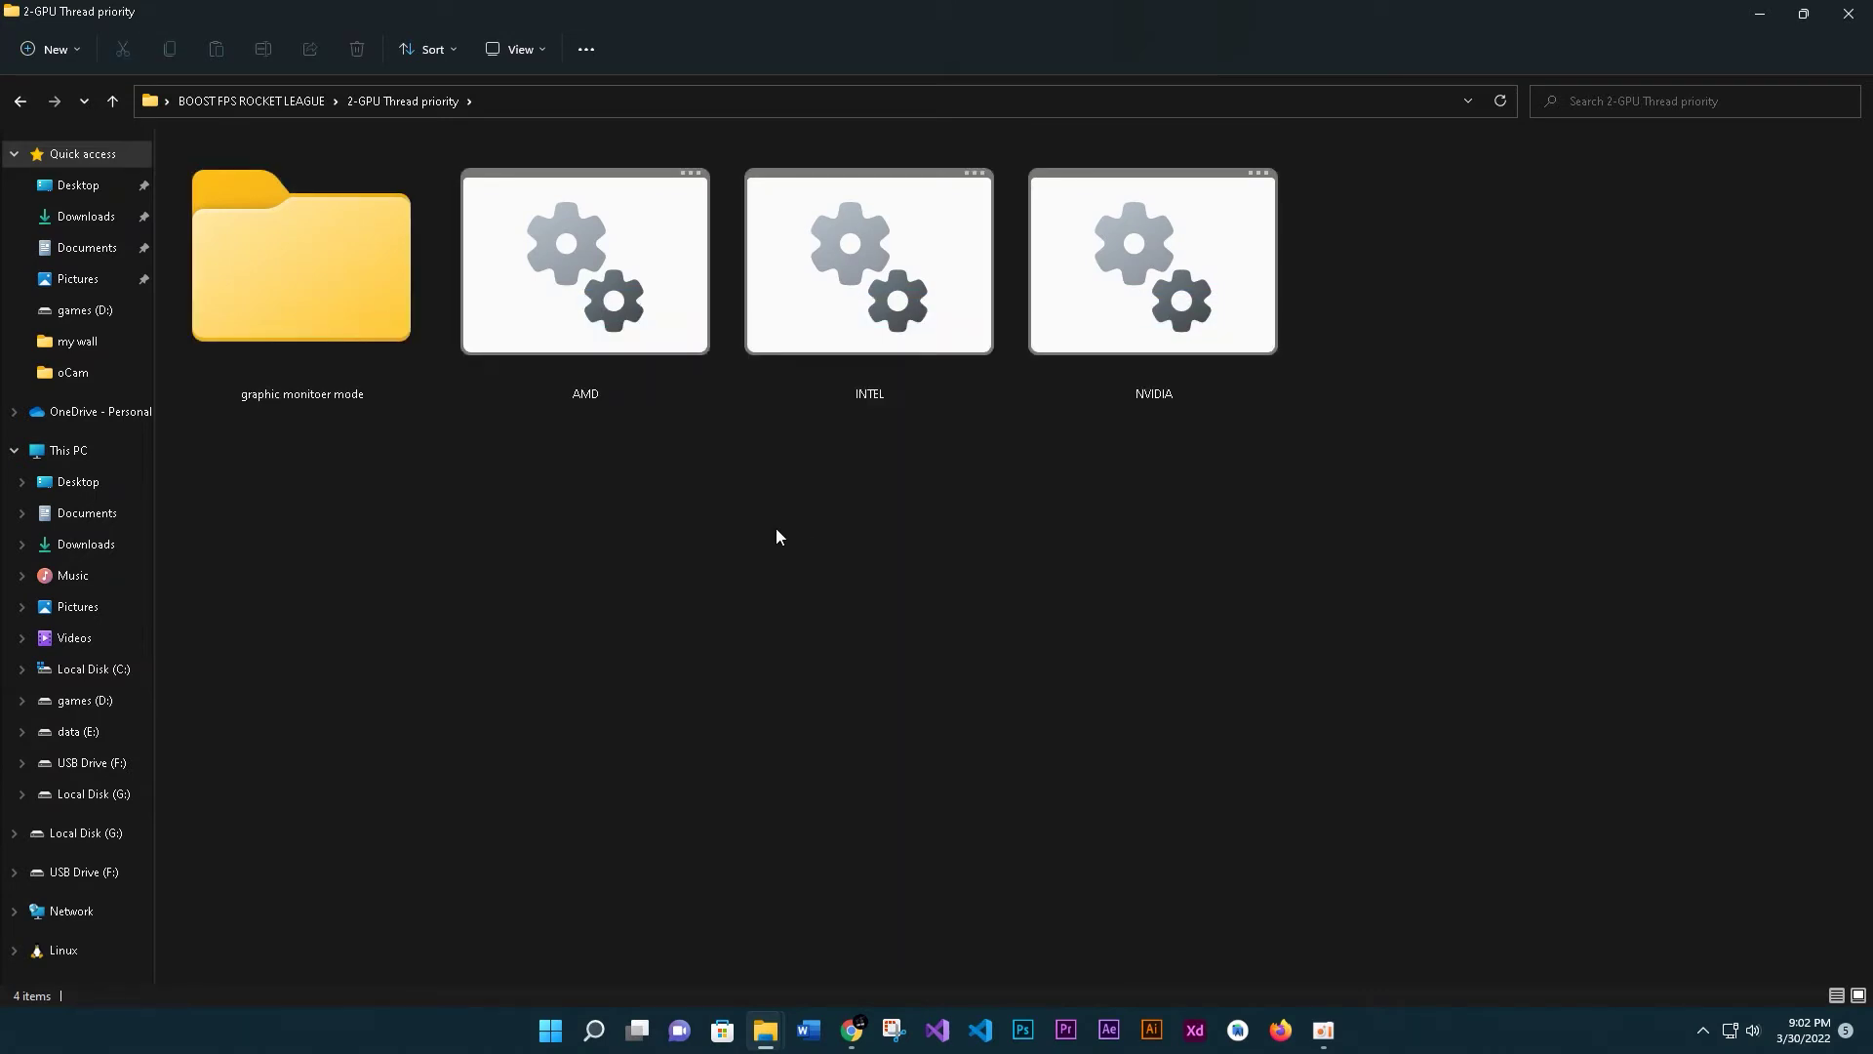
- Run the AMD batch file in the 2-GPU Thread priority folder
right_click(606, 369)
click(659, 443)
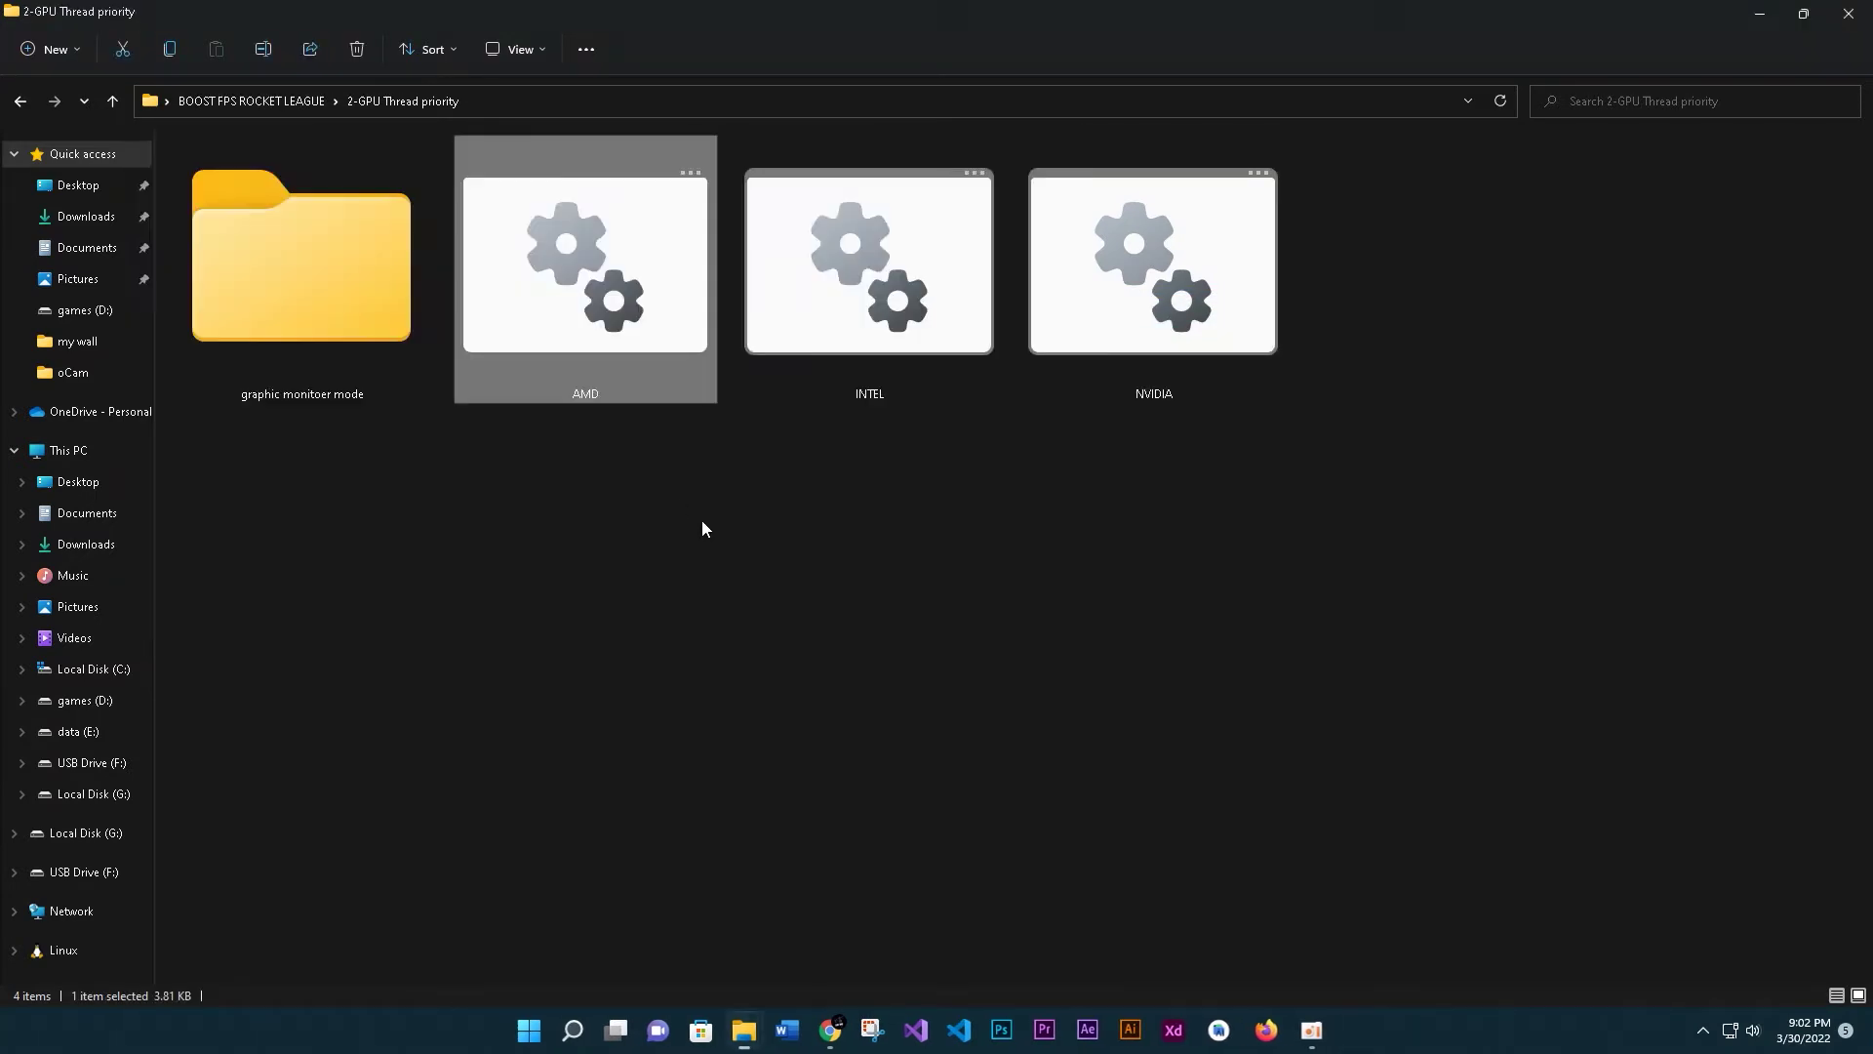
key(Return)
- Run gpu graphic loader from the graphic monitoer mode folder as administrator, choosing option 1 and continuing until it closes
click(334, 320)
double_click(333, 318)
right_click(322, 167)
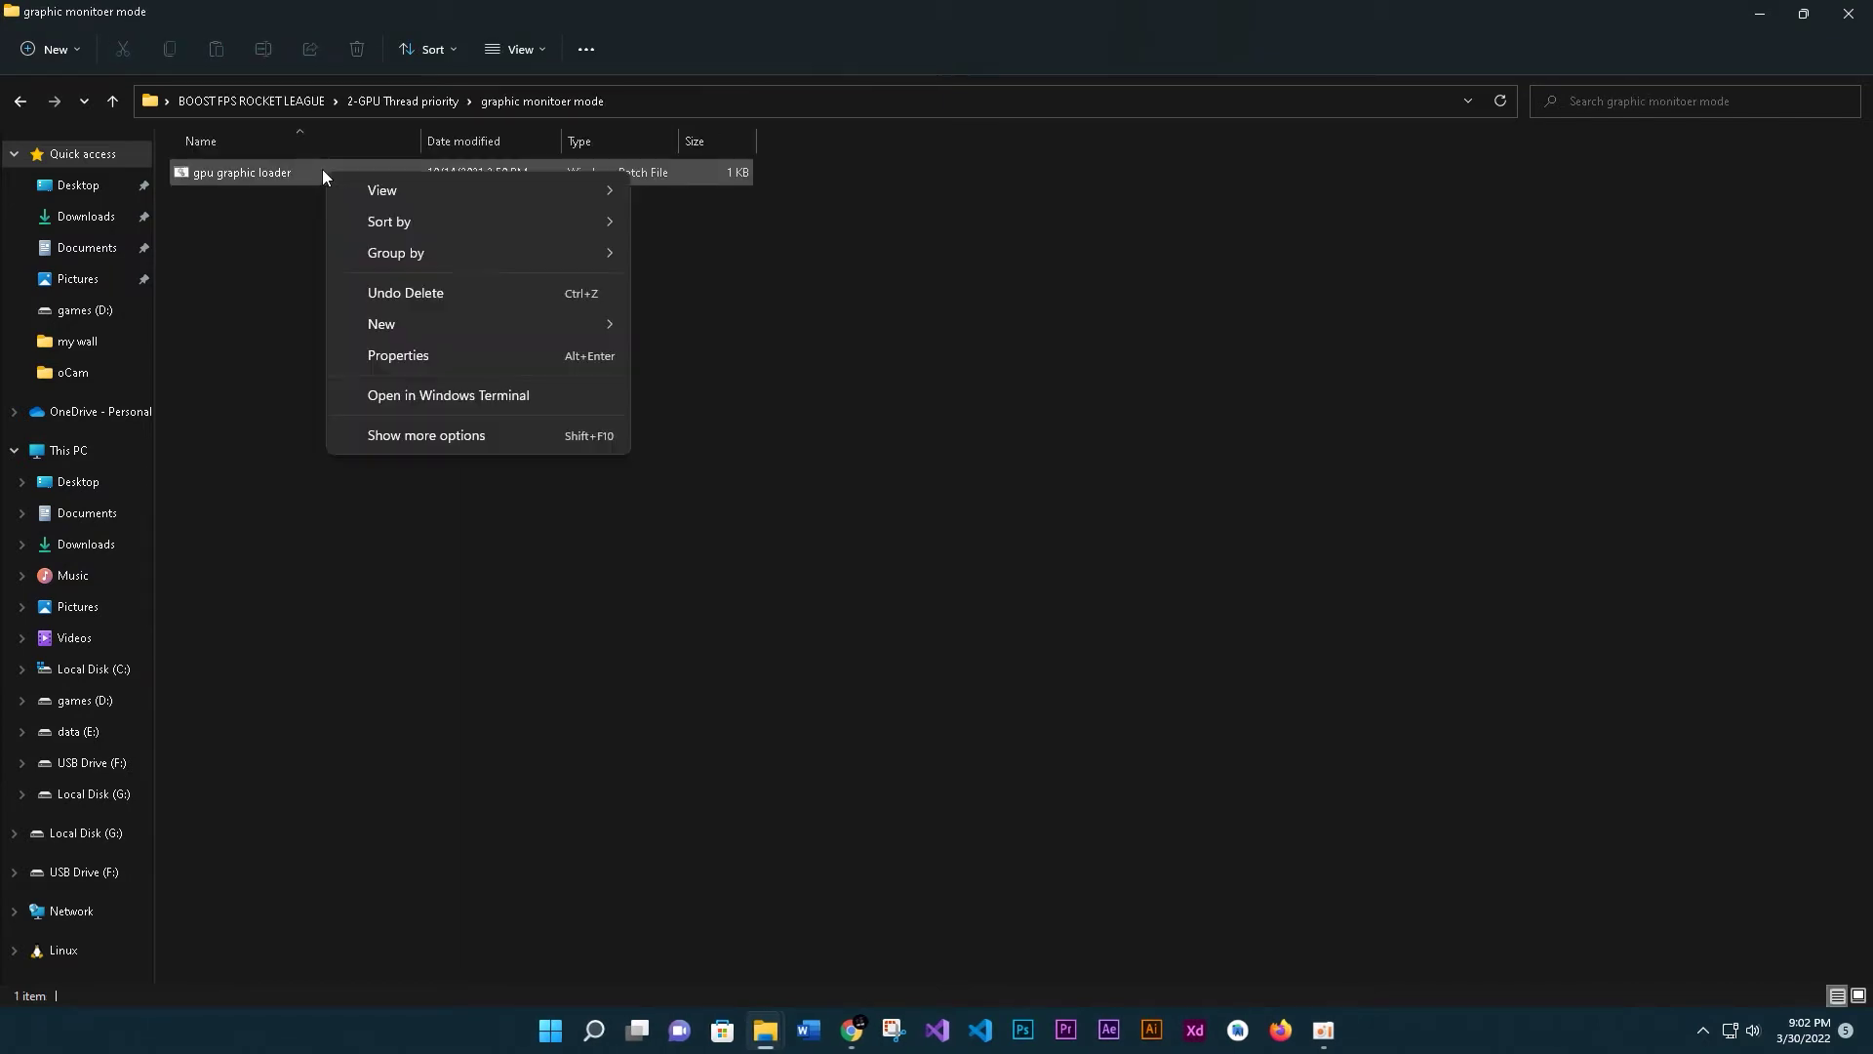
click(283, 180)
right_click(283, 179)
click(353, 271)
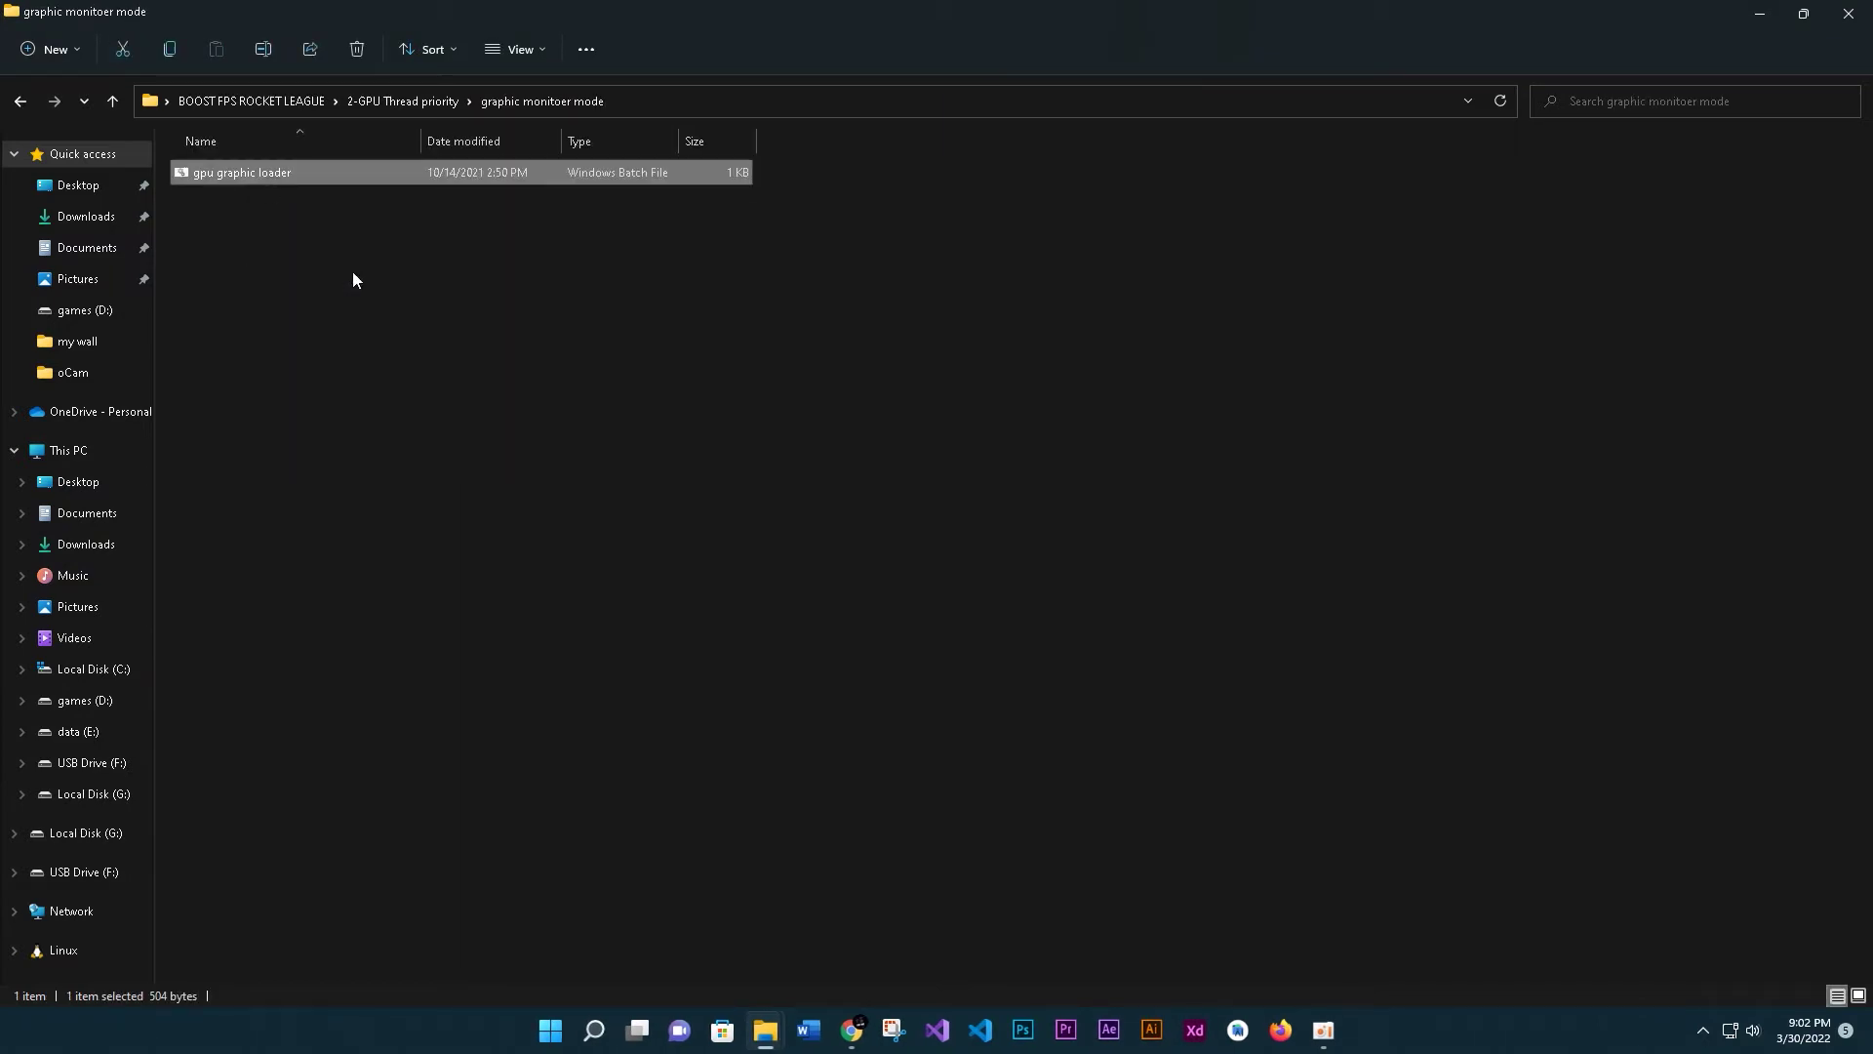
text(1)
key(Return)
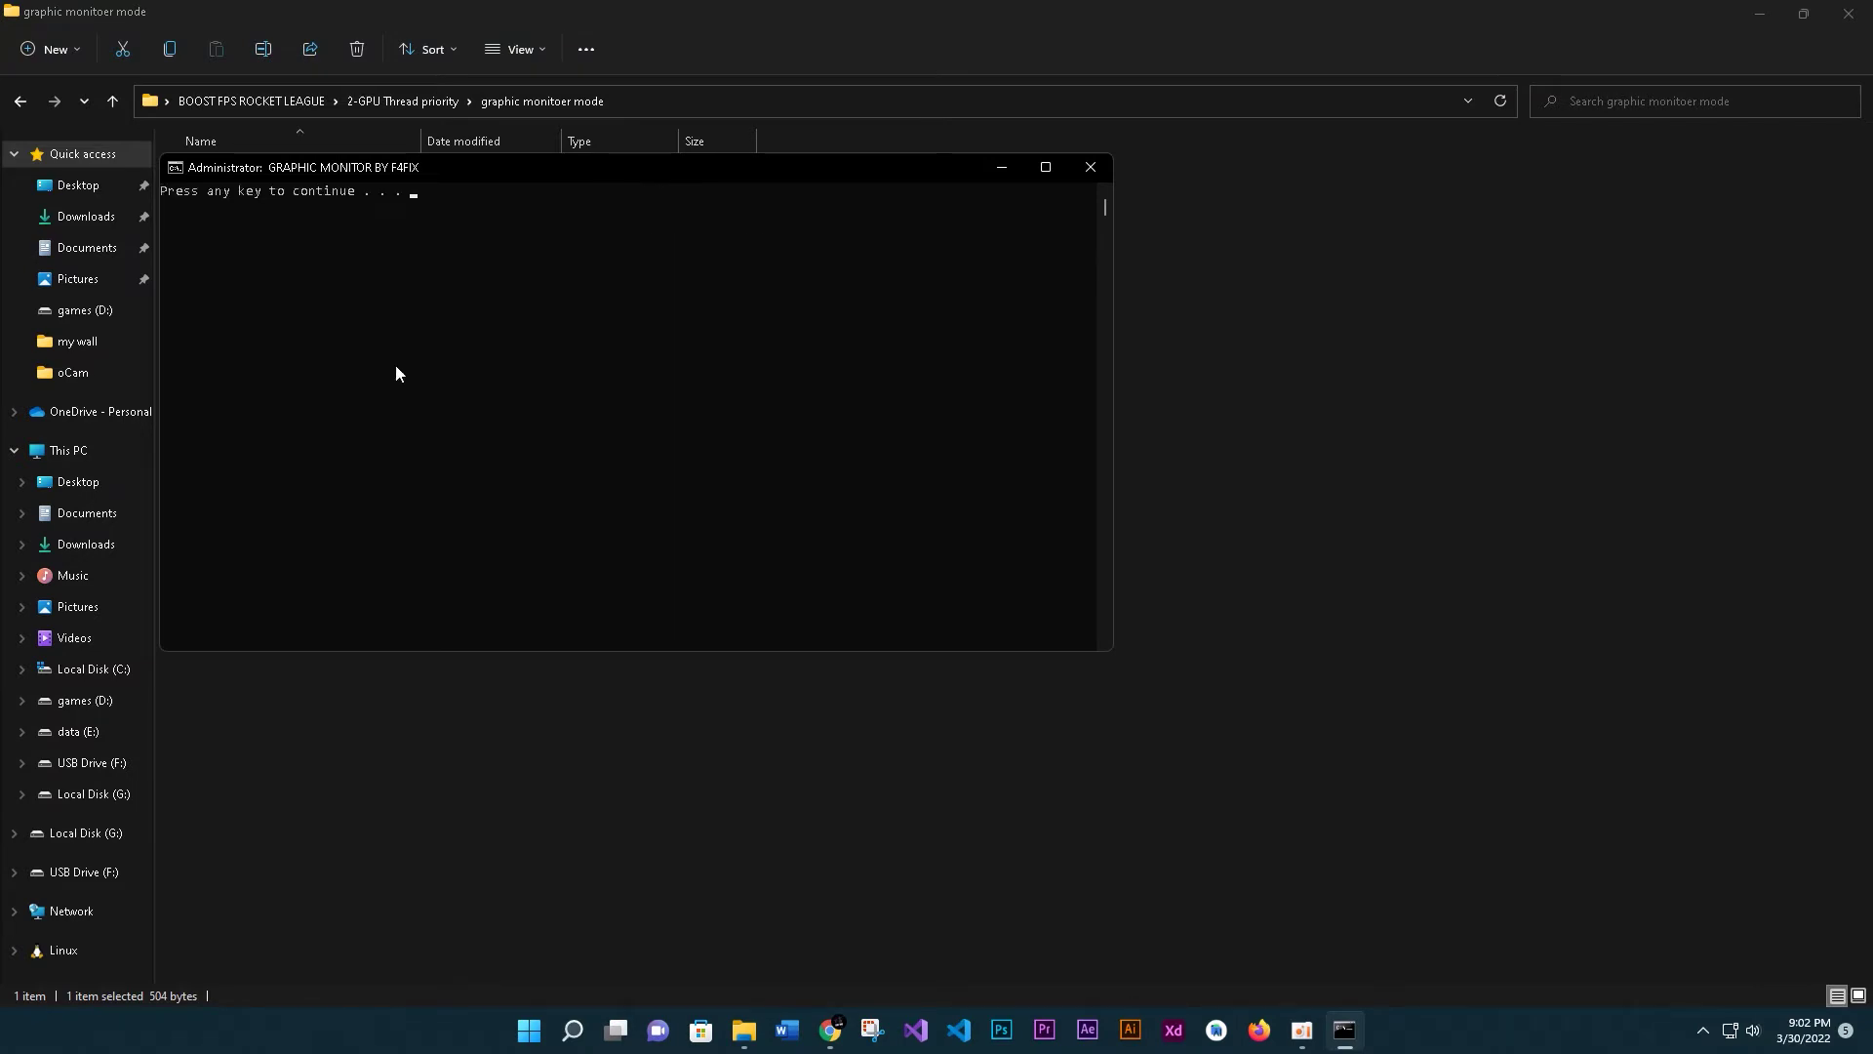
key(Return)
- Return to the pack's main folder, open 4-Reduce Input Lag Optimization and show its files as extra large icons
key(BackSpace)
key(BackSpace)
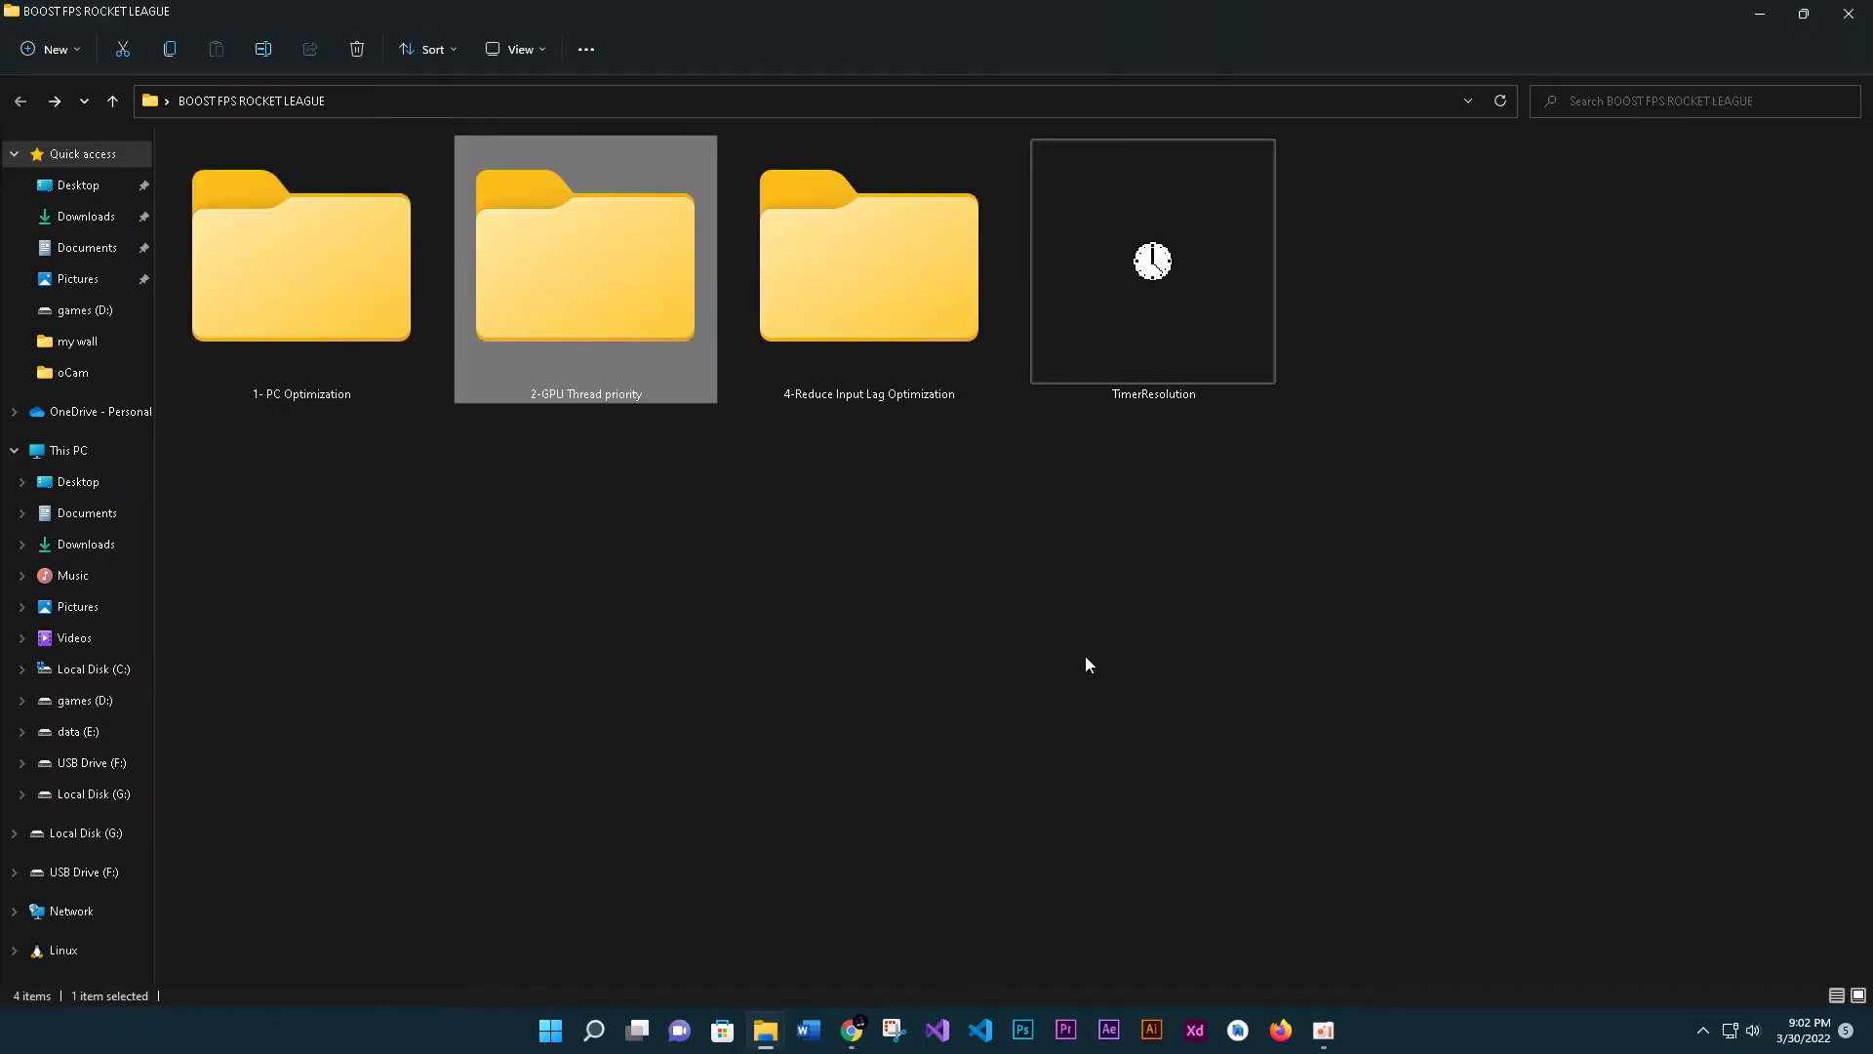
double_click(880, 356)
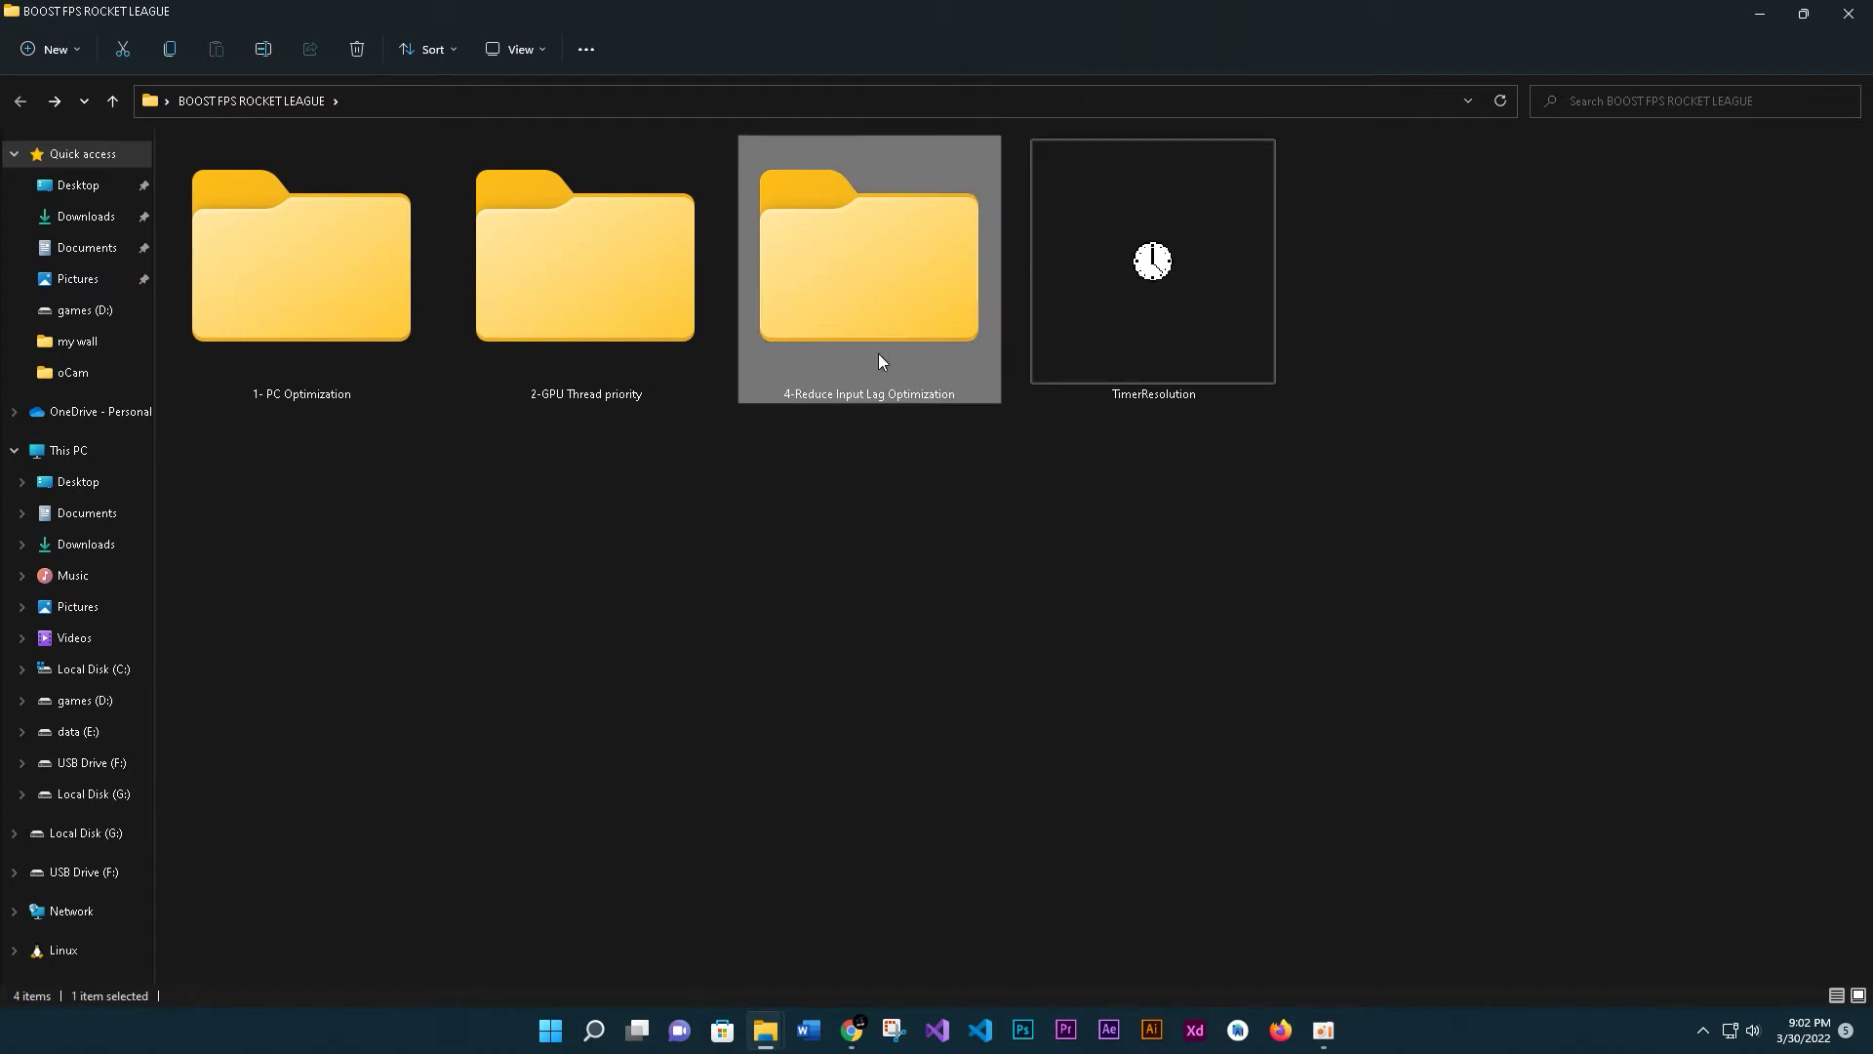
click(529, 58)
click(544, 91)
drag(1431, 576, 173, 310)
- Run the Disable Hibernate and KEYBOARD AND MOUSE OPTIMIZATION batch files as administrator
right_click(261, 336)
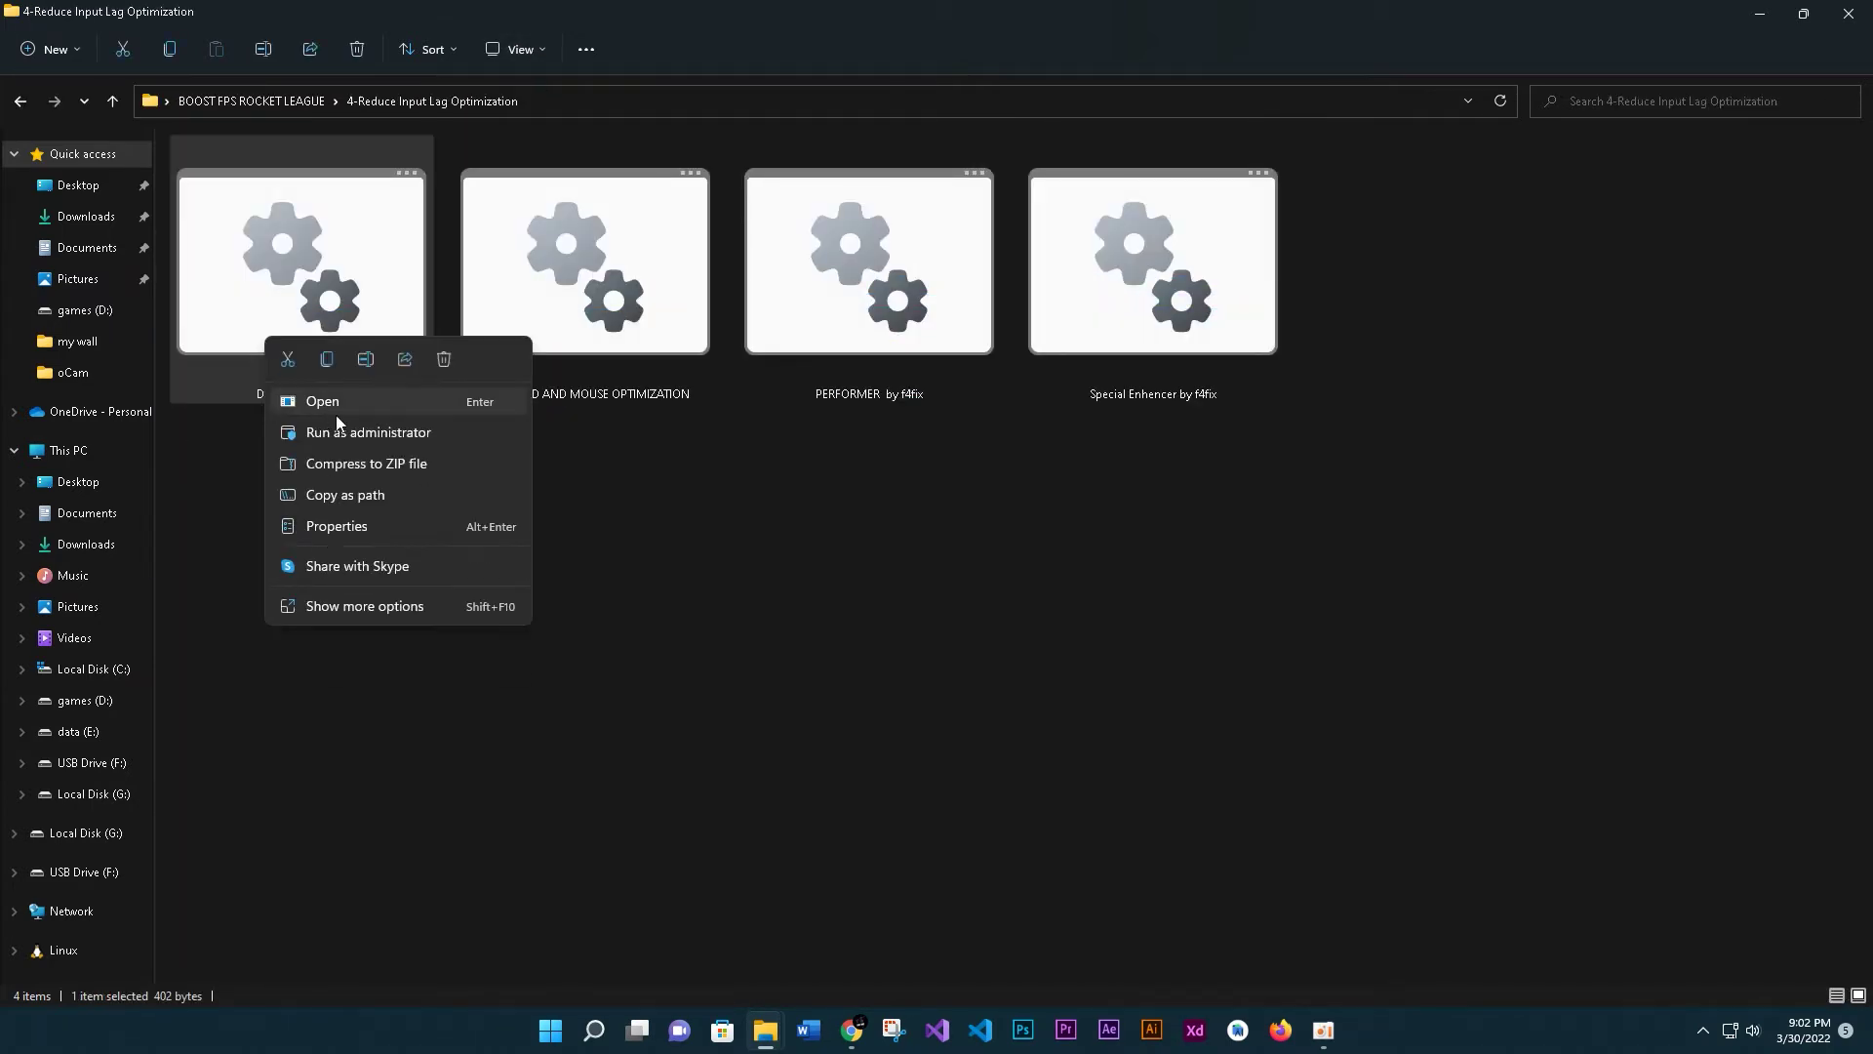
click(349, 435)
key(Return)
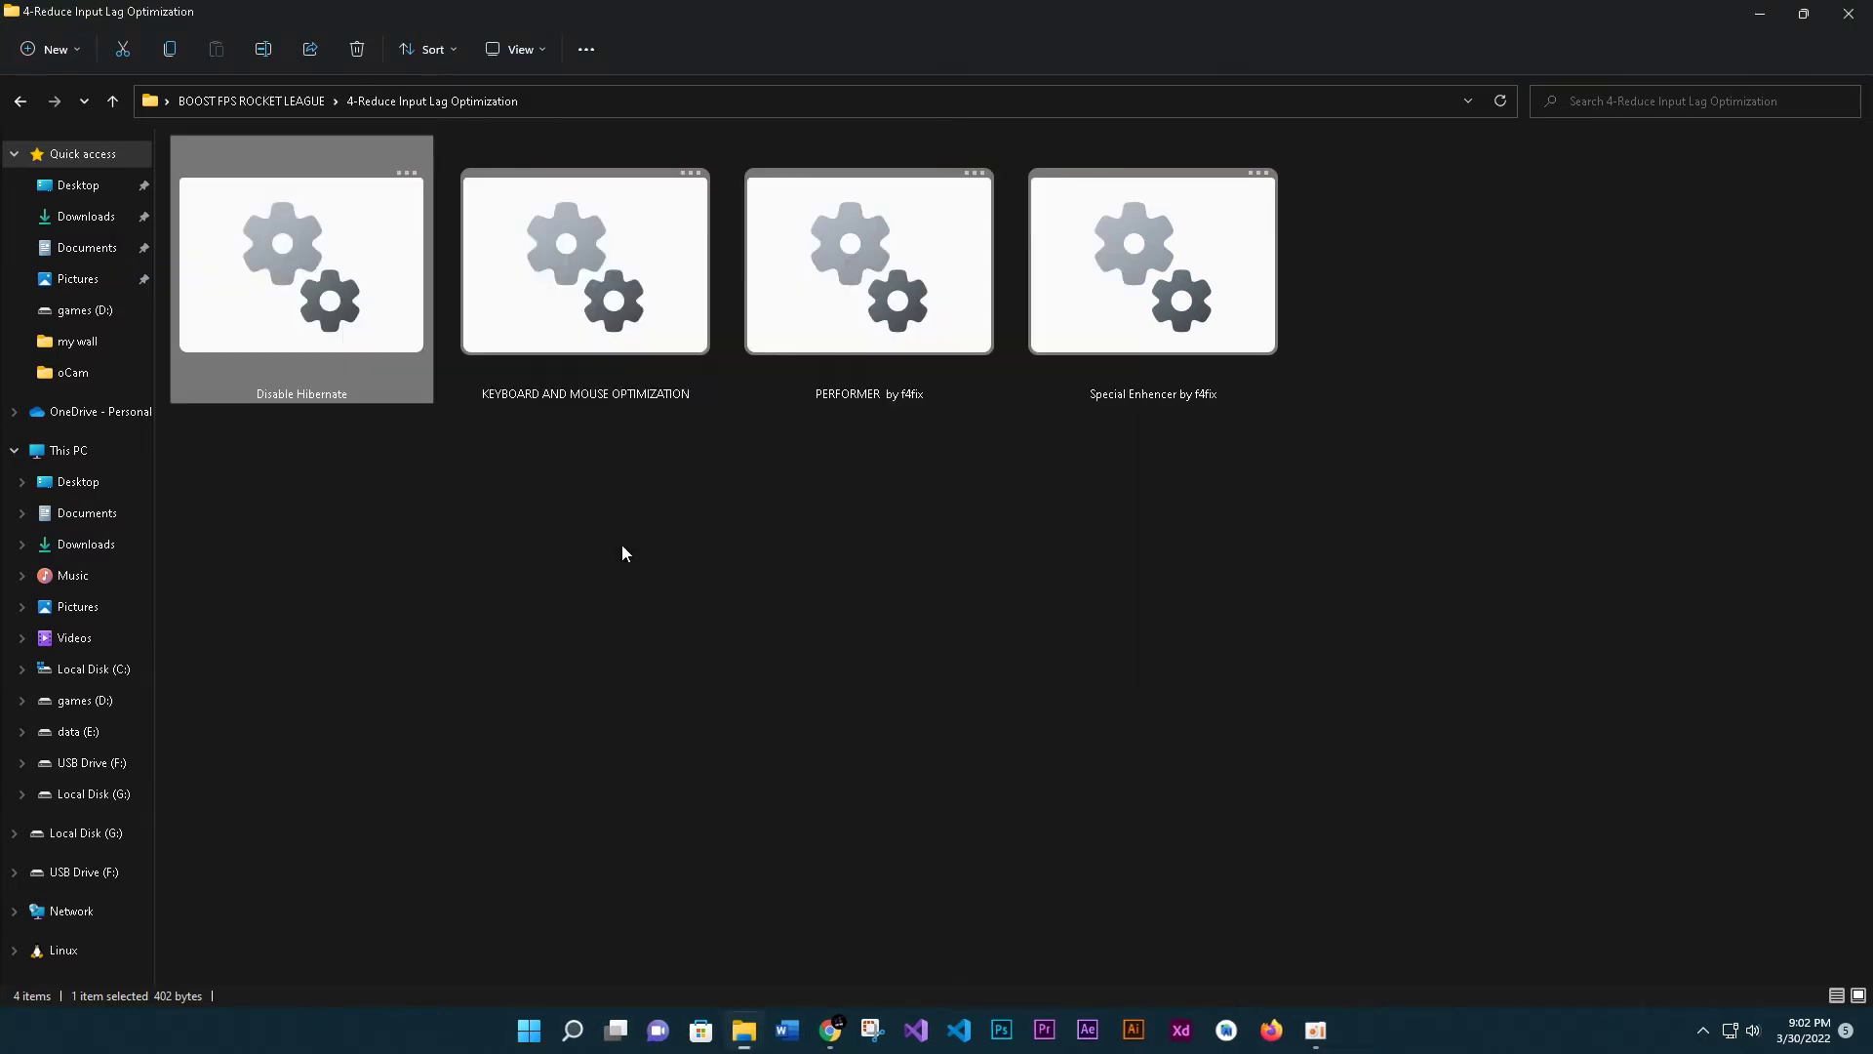
right_click(638, 349)
click(708, 449)
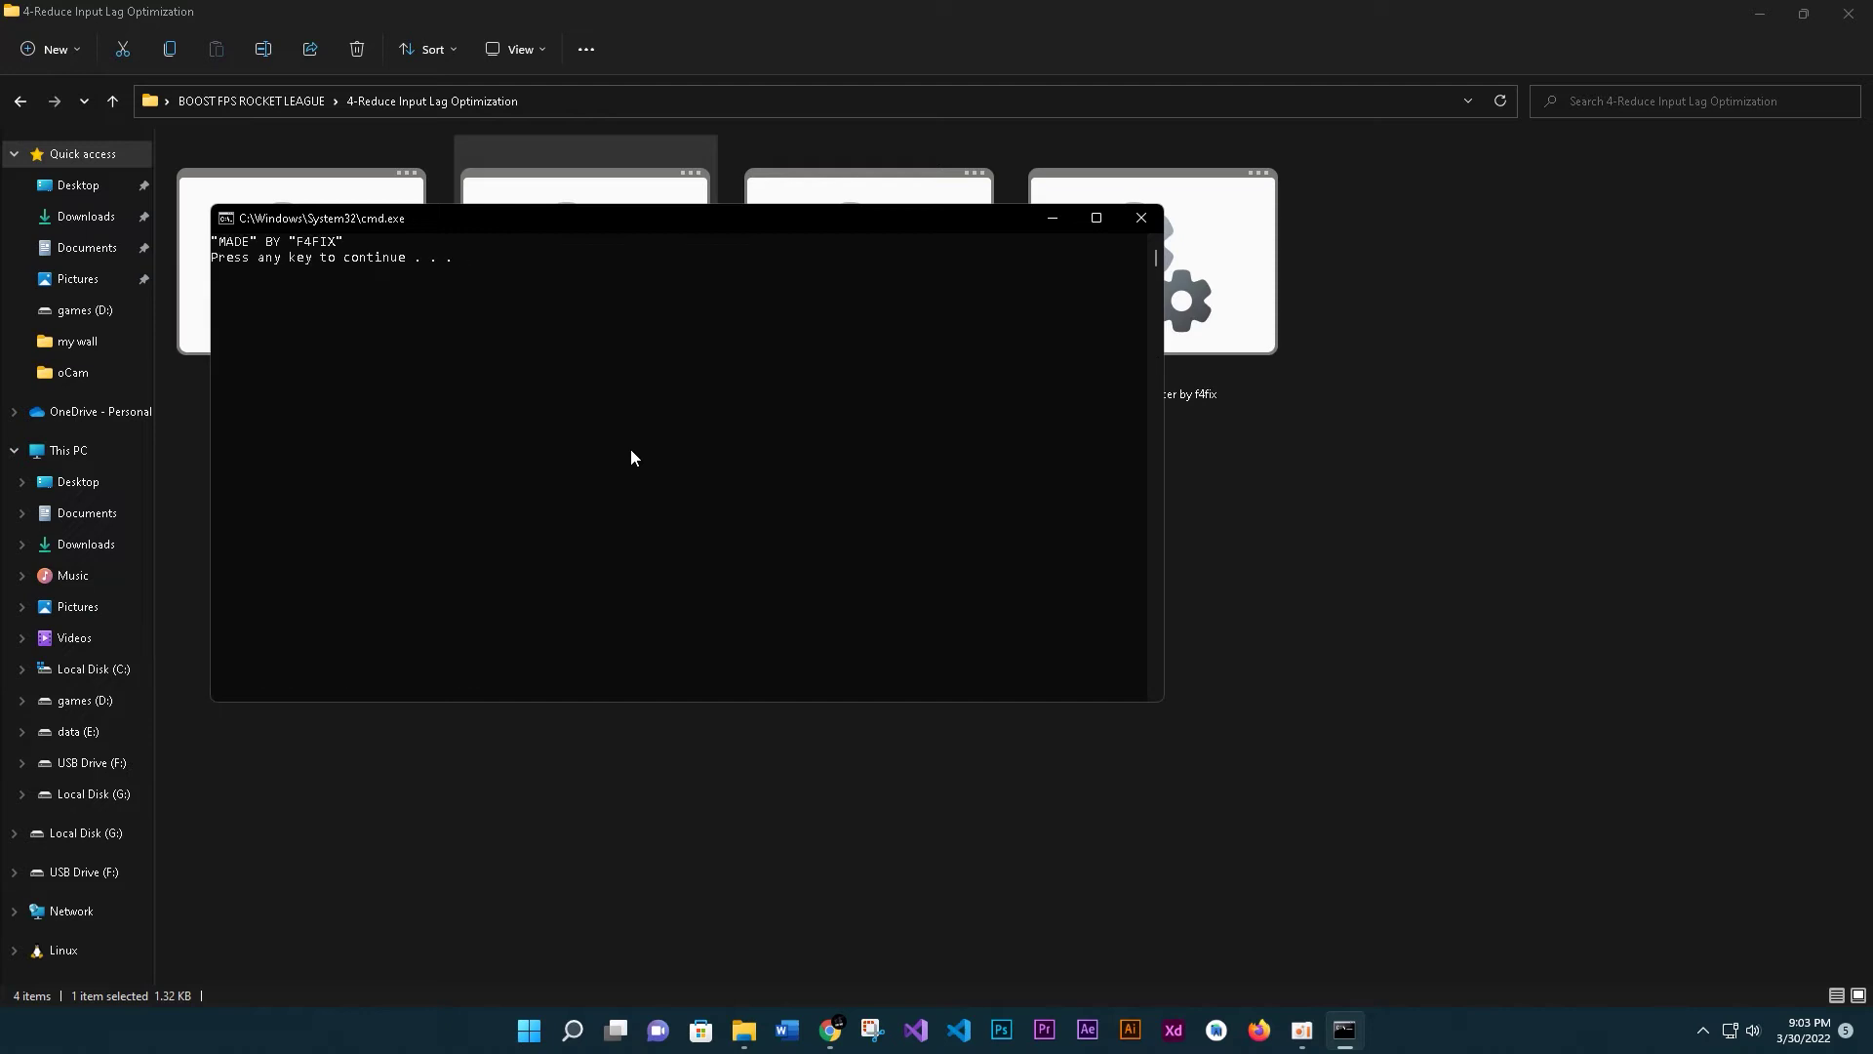
key(Return)
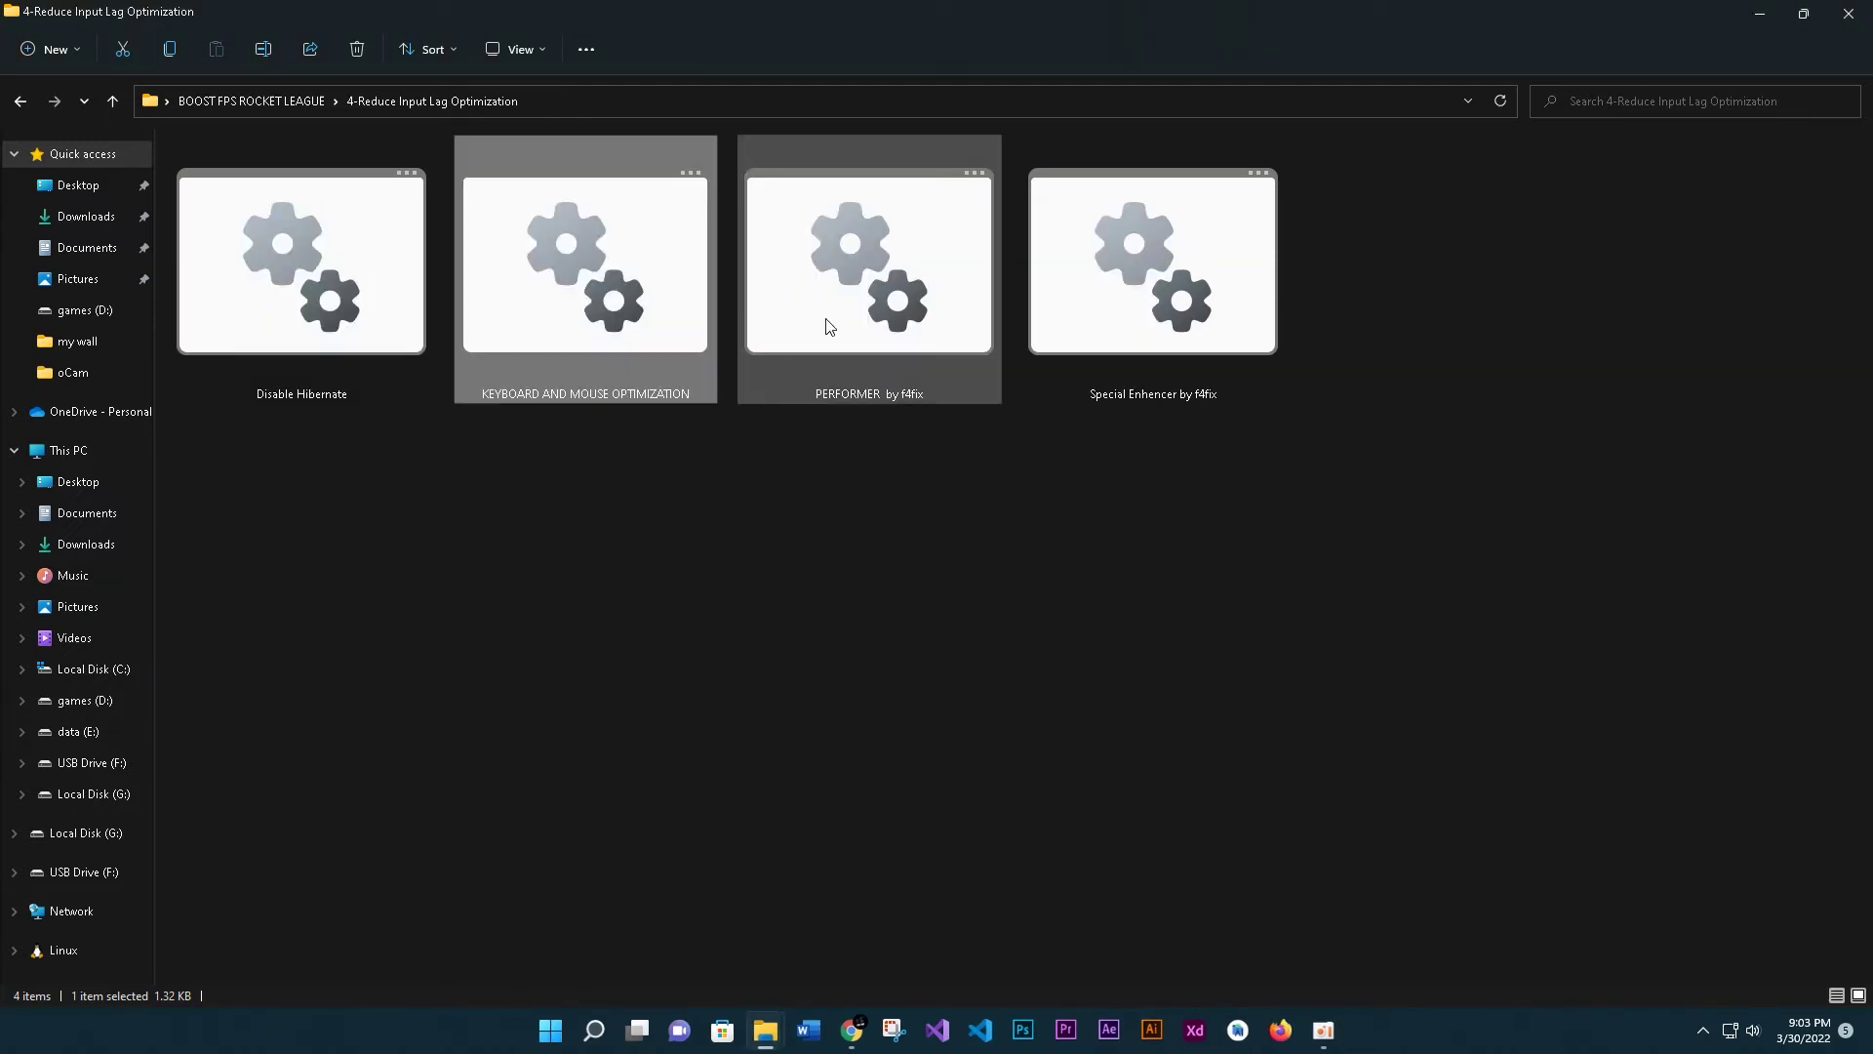
- Run PERFORMER by f4fix as administrator and use its disable section to disable the Xbox services
right_click(828, 322)
click(880, 414)
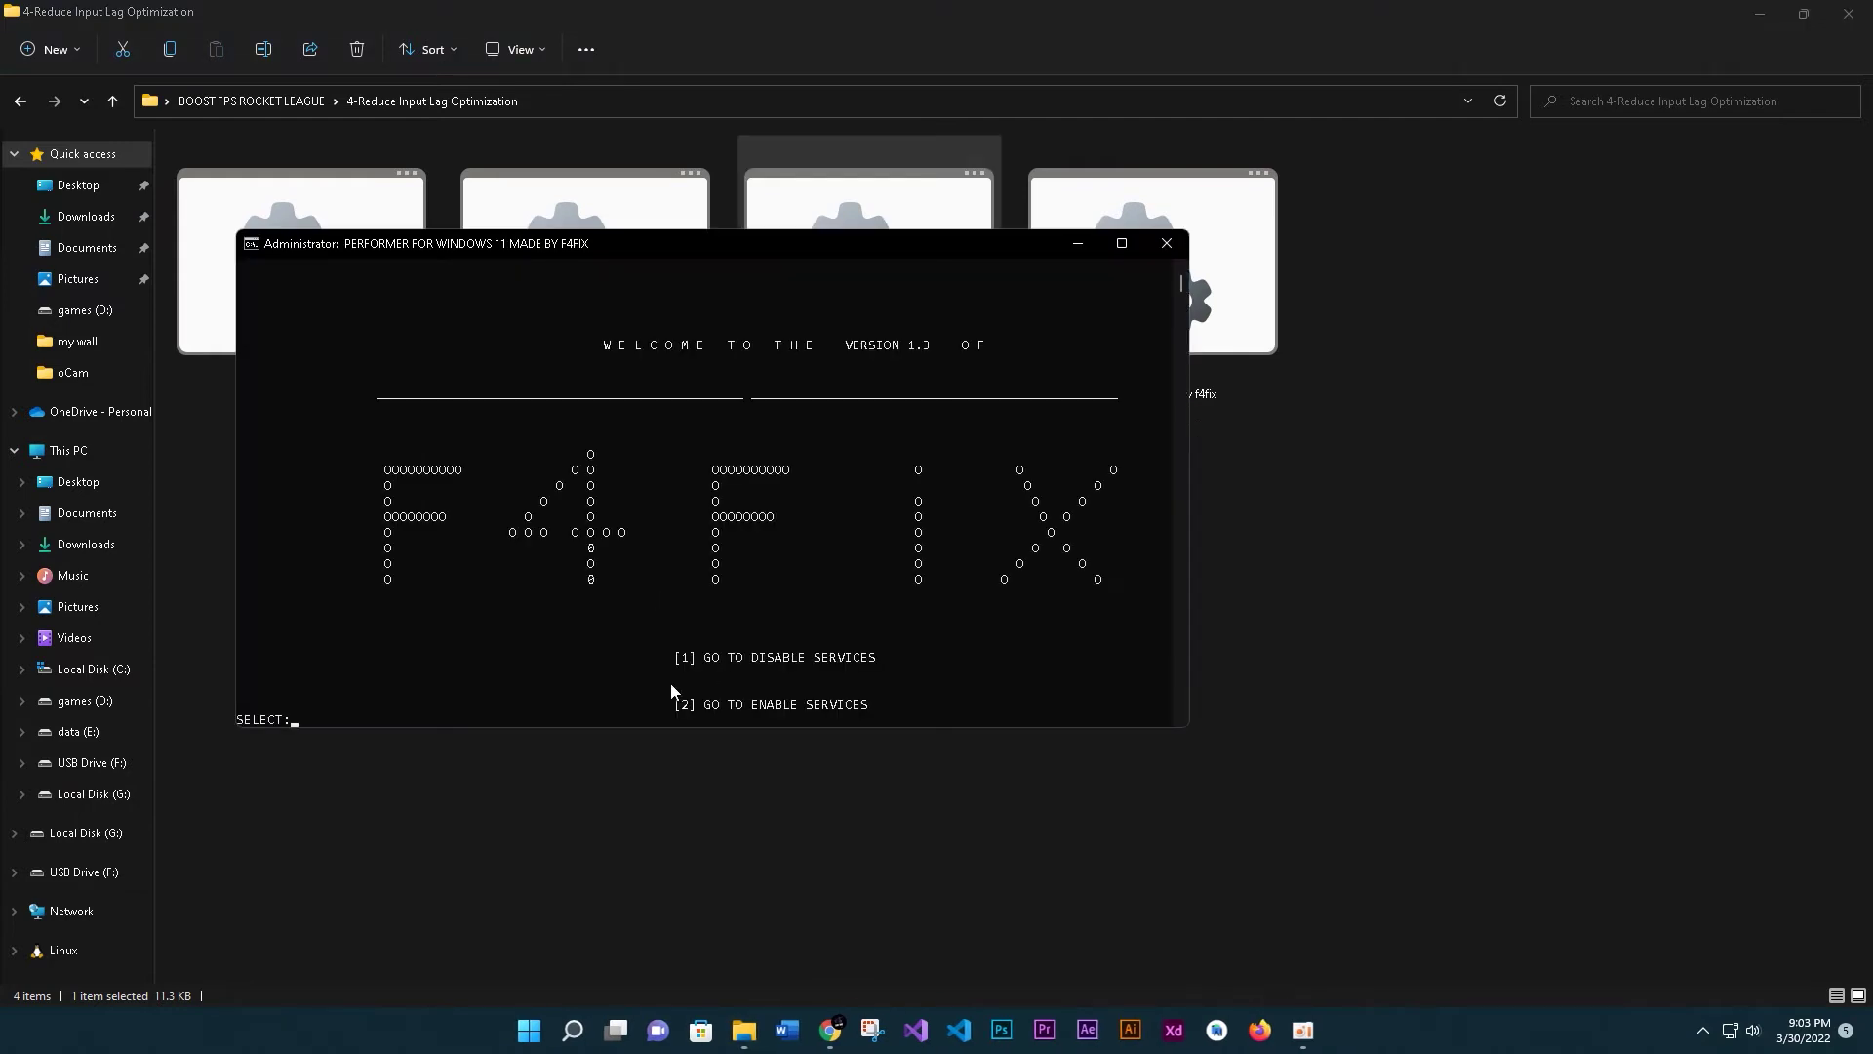
text(1)
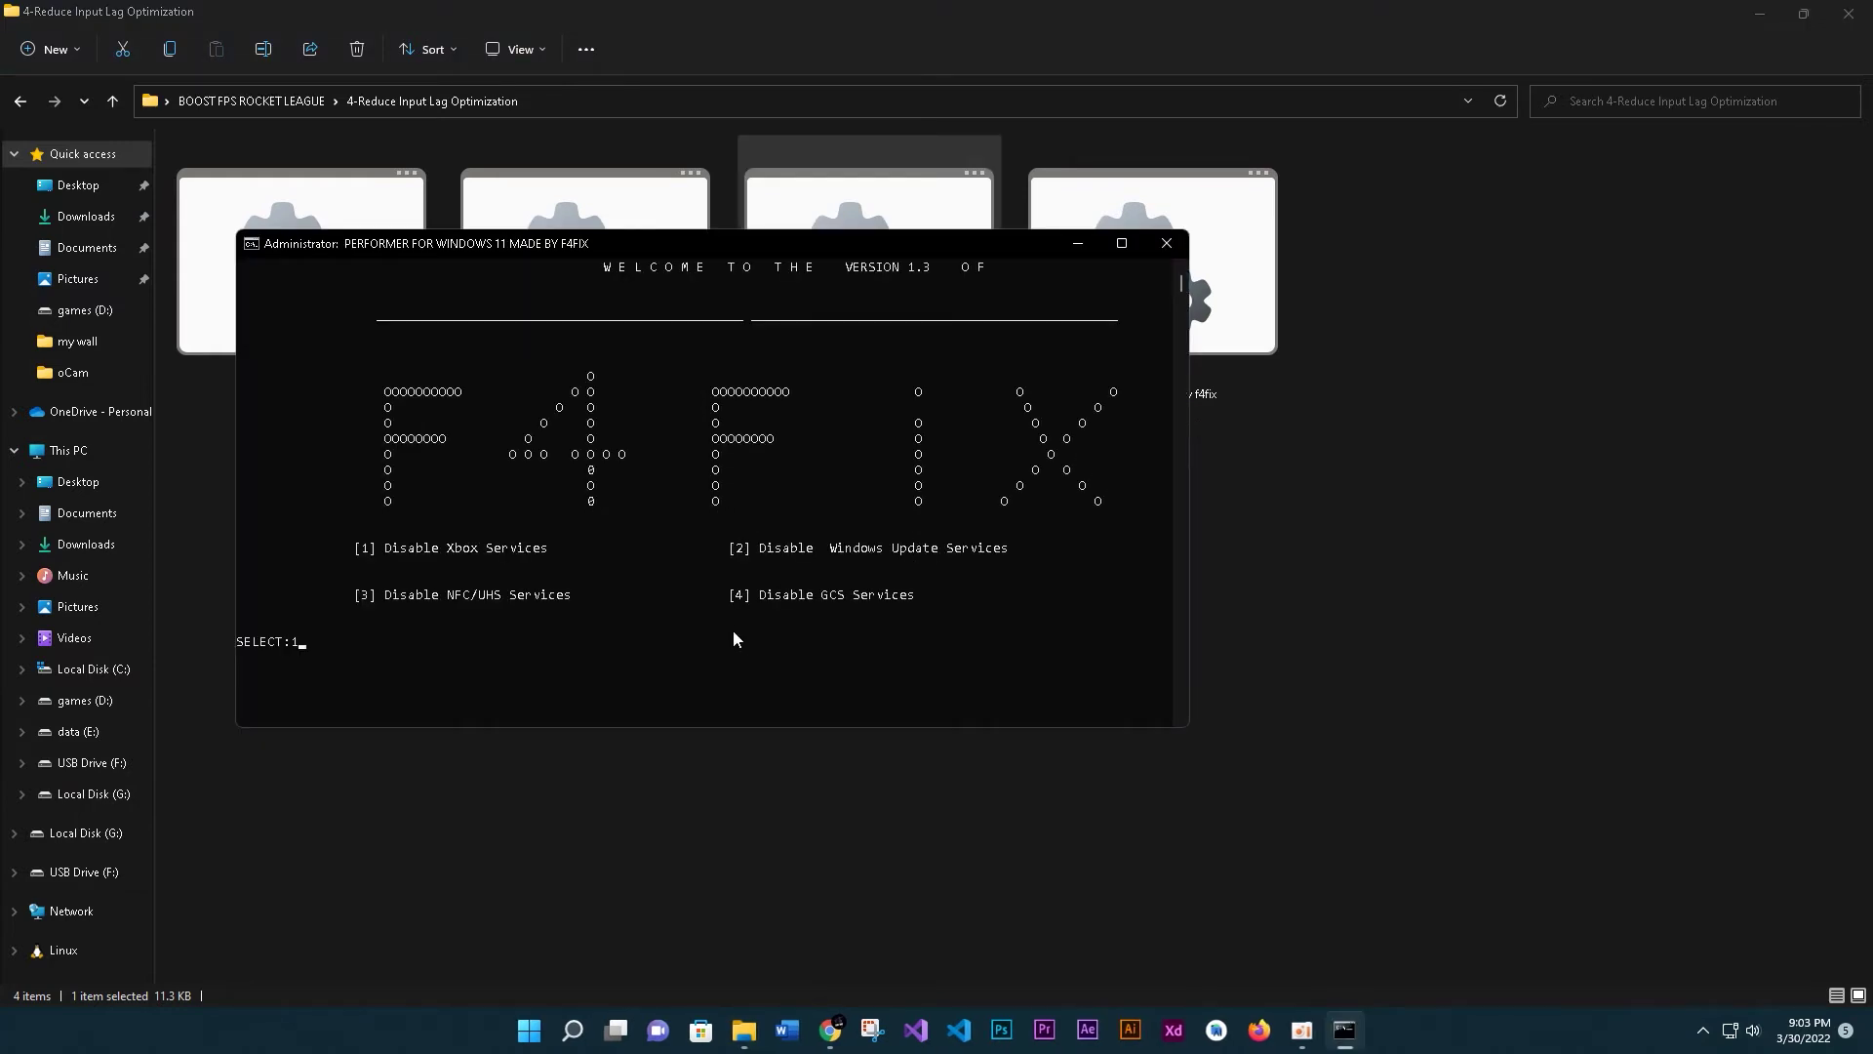
key(Return)
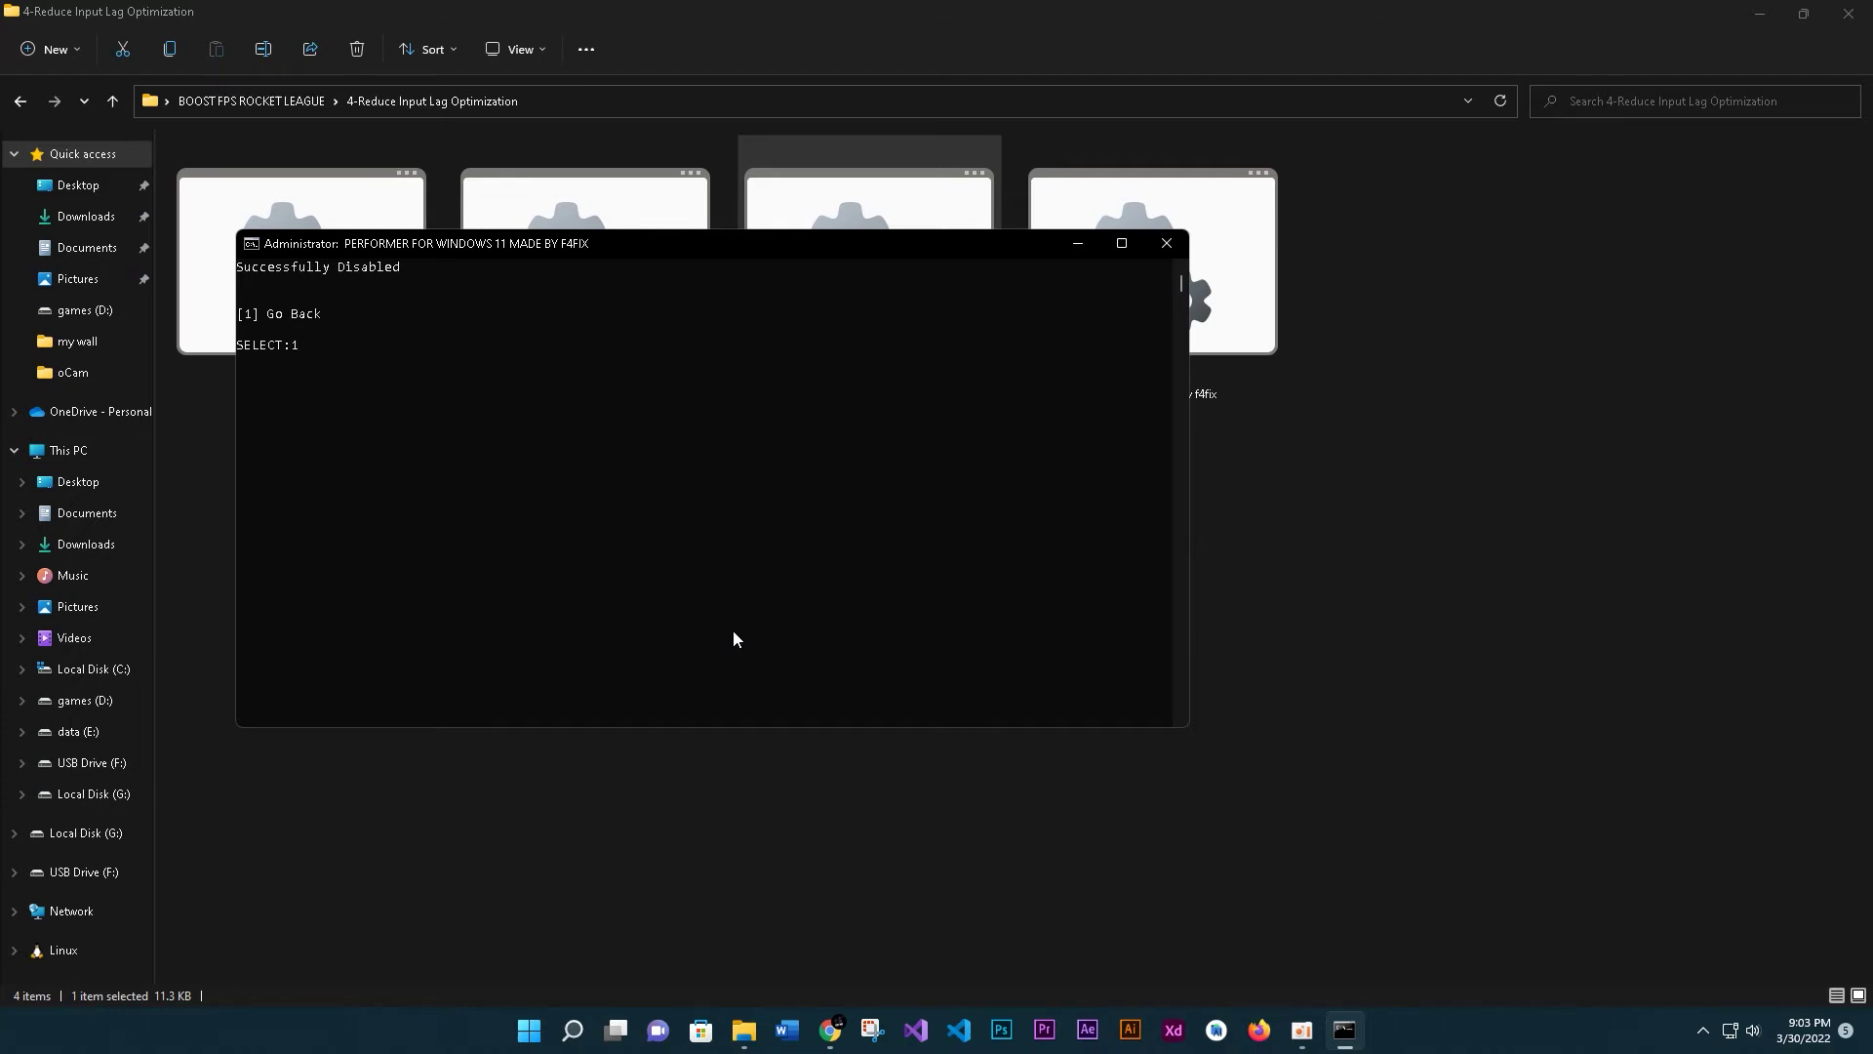
key(Return)
- Disable further services in PERFORMER, including the Windows Update and GCS services, going back to the service list after each run
text(2)
key(Return)
key(Return)
text(2)
key(Return)
key(Return)
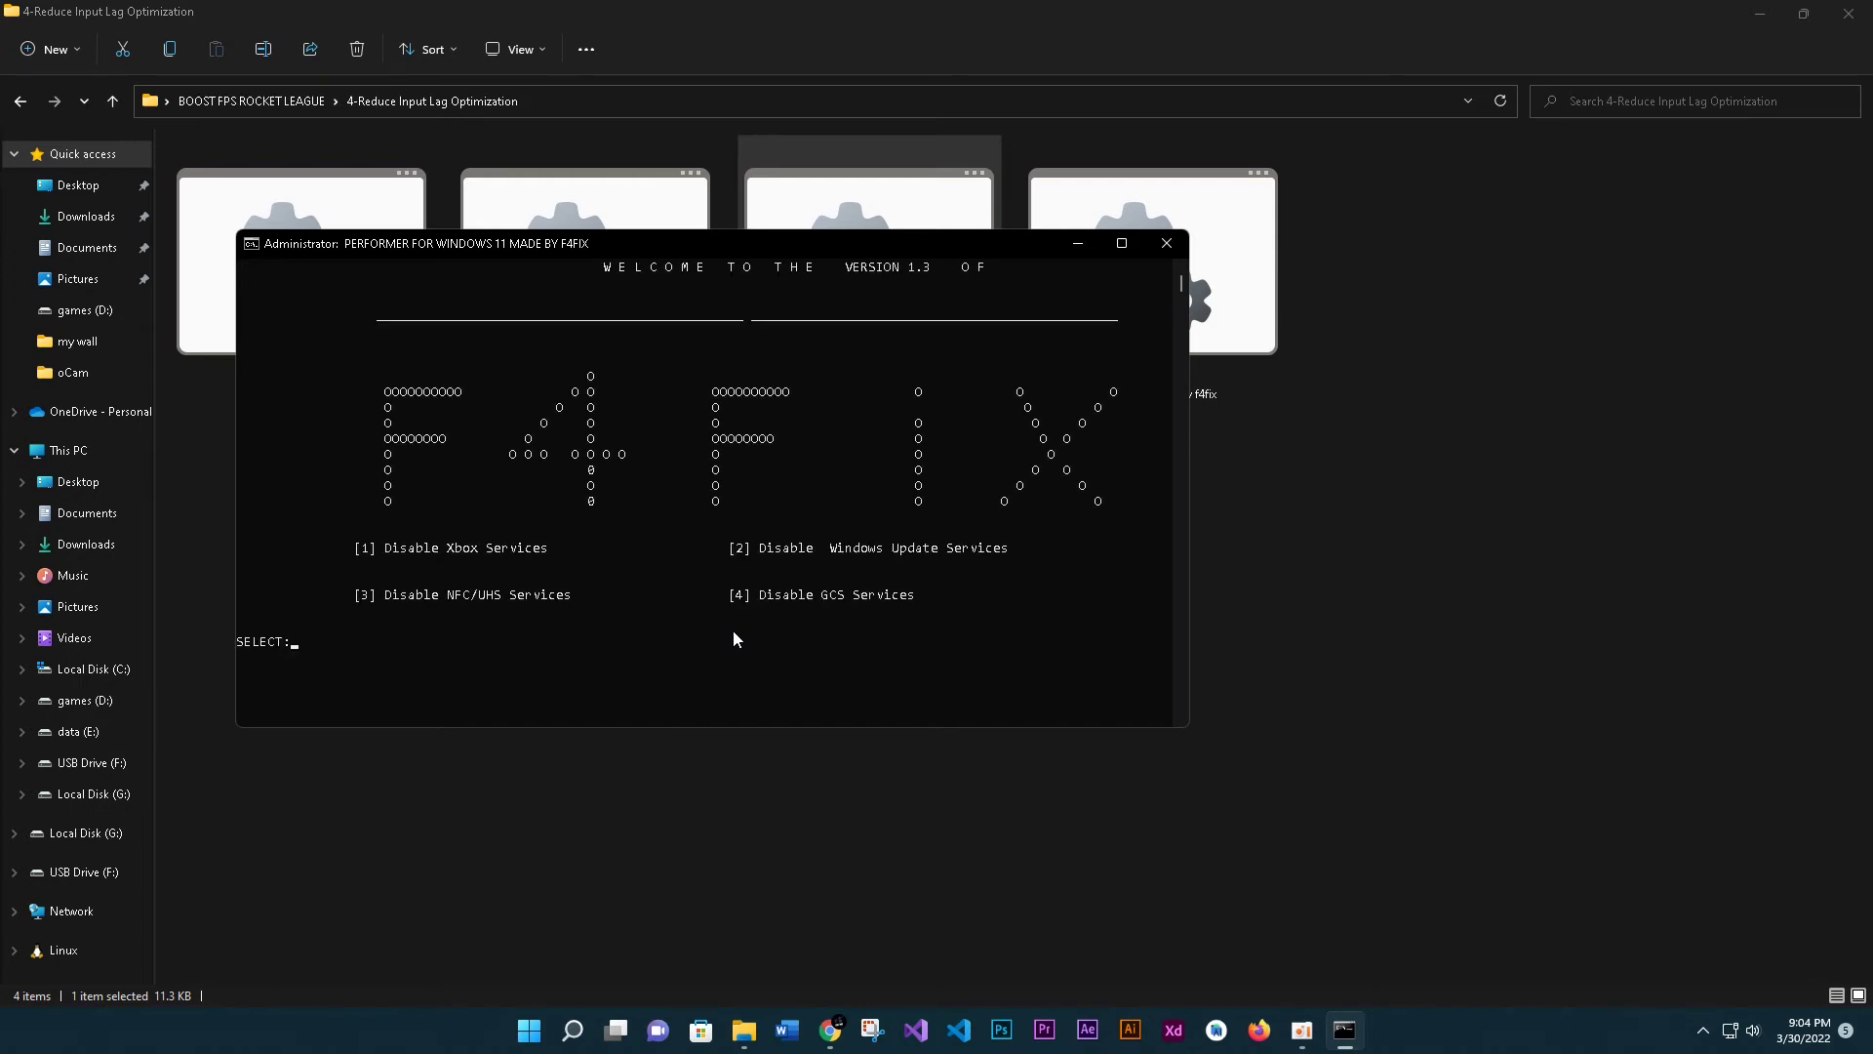
text(2)
key(Return)
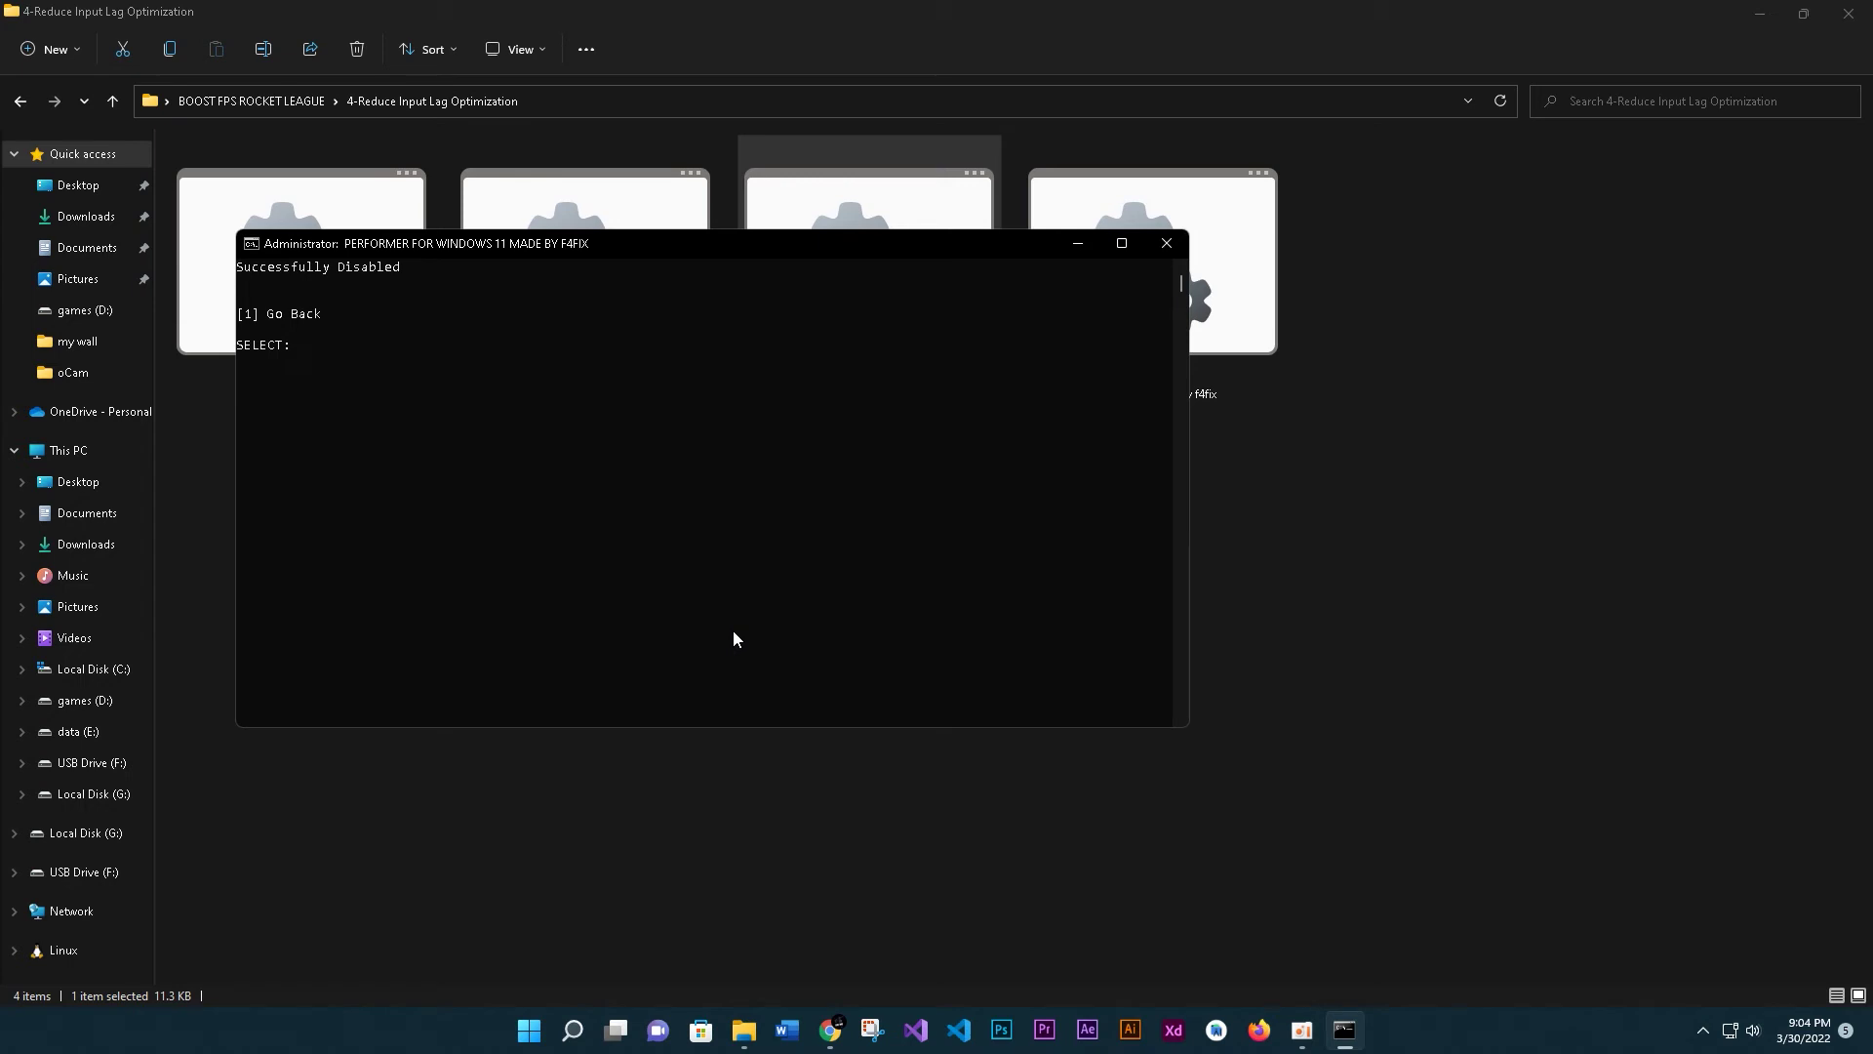
text(1)
key(Return)
text(2)
key(Return)
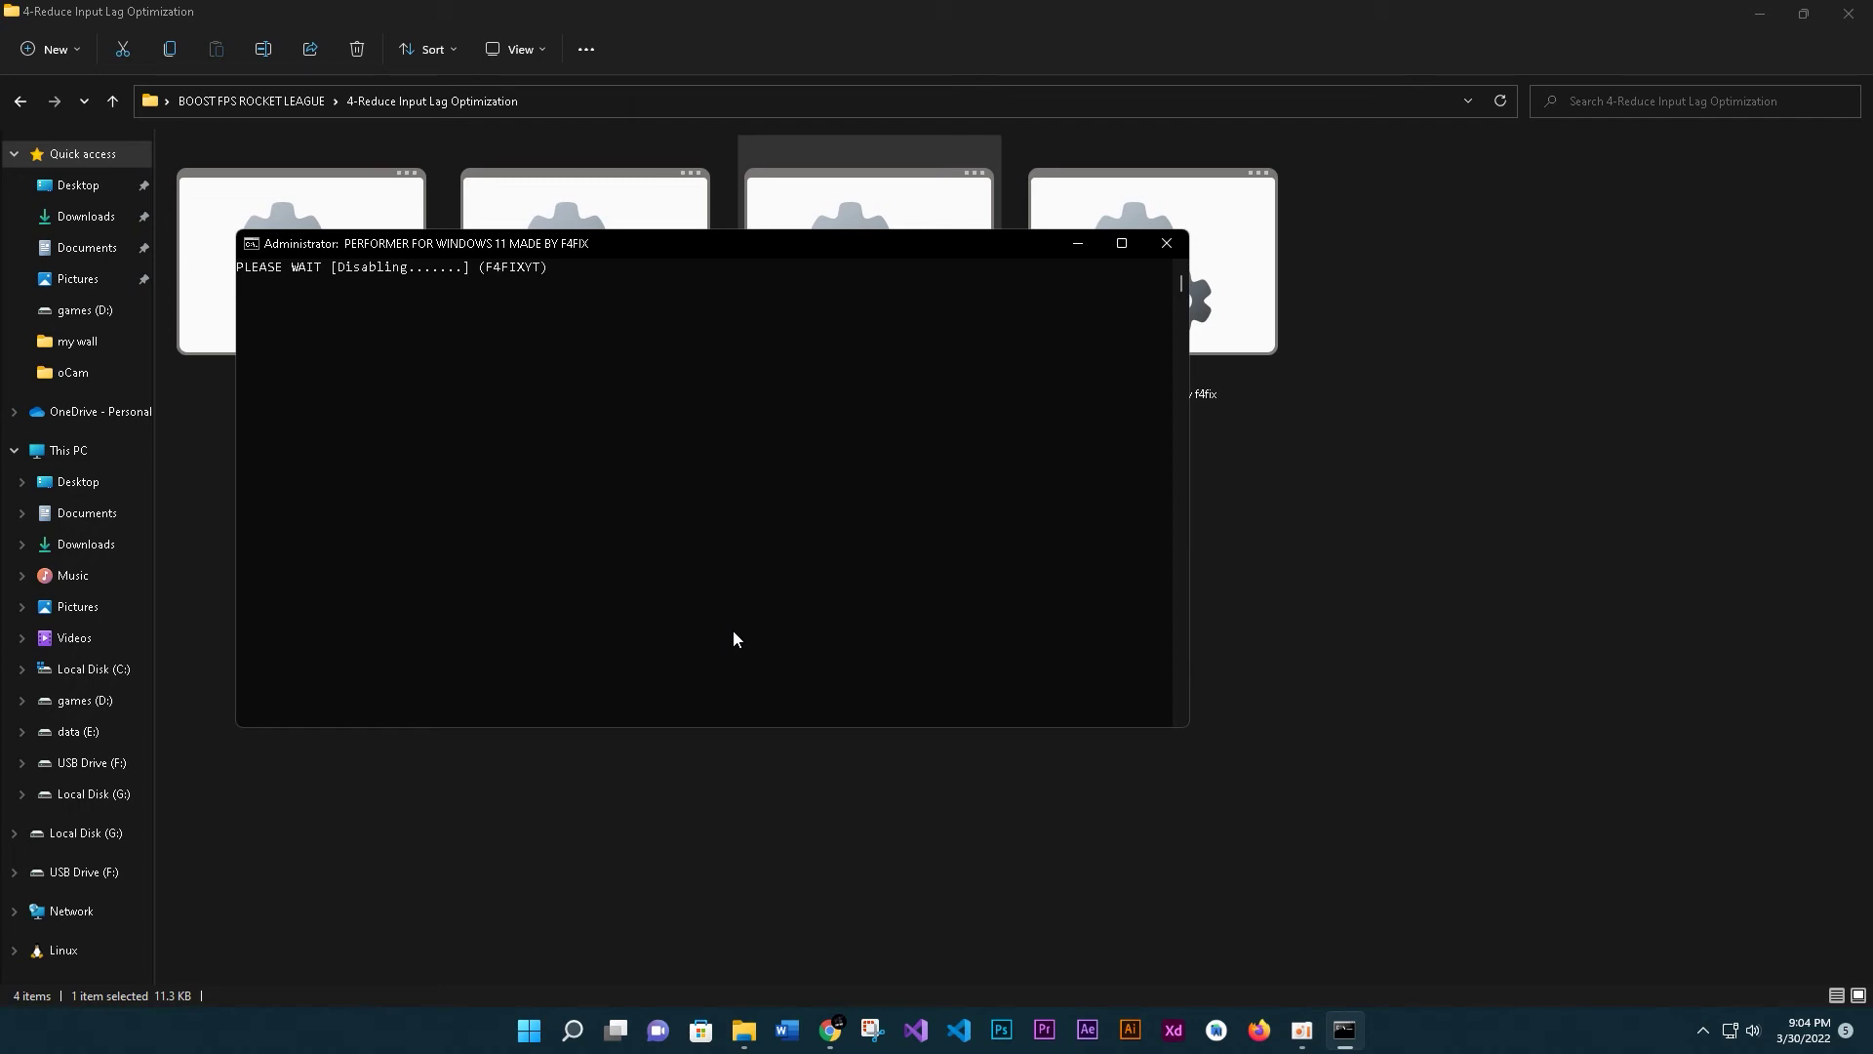
text(1    1)
key(Return)
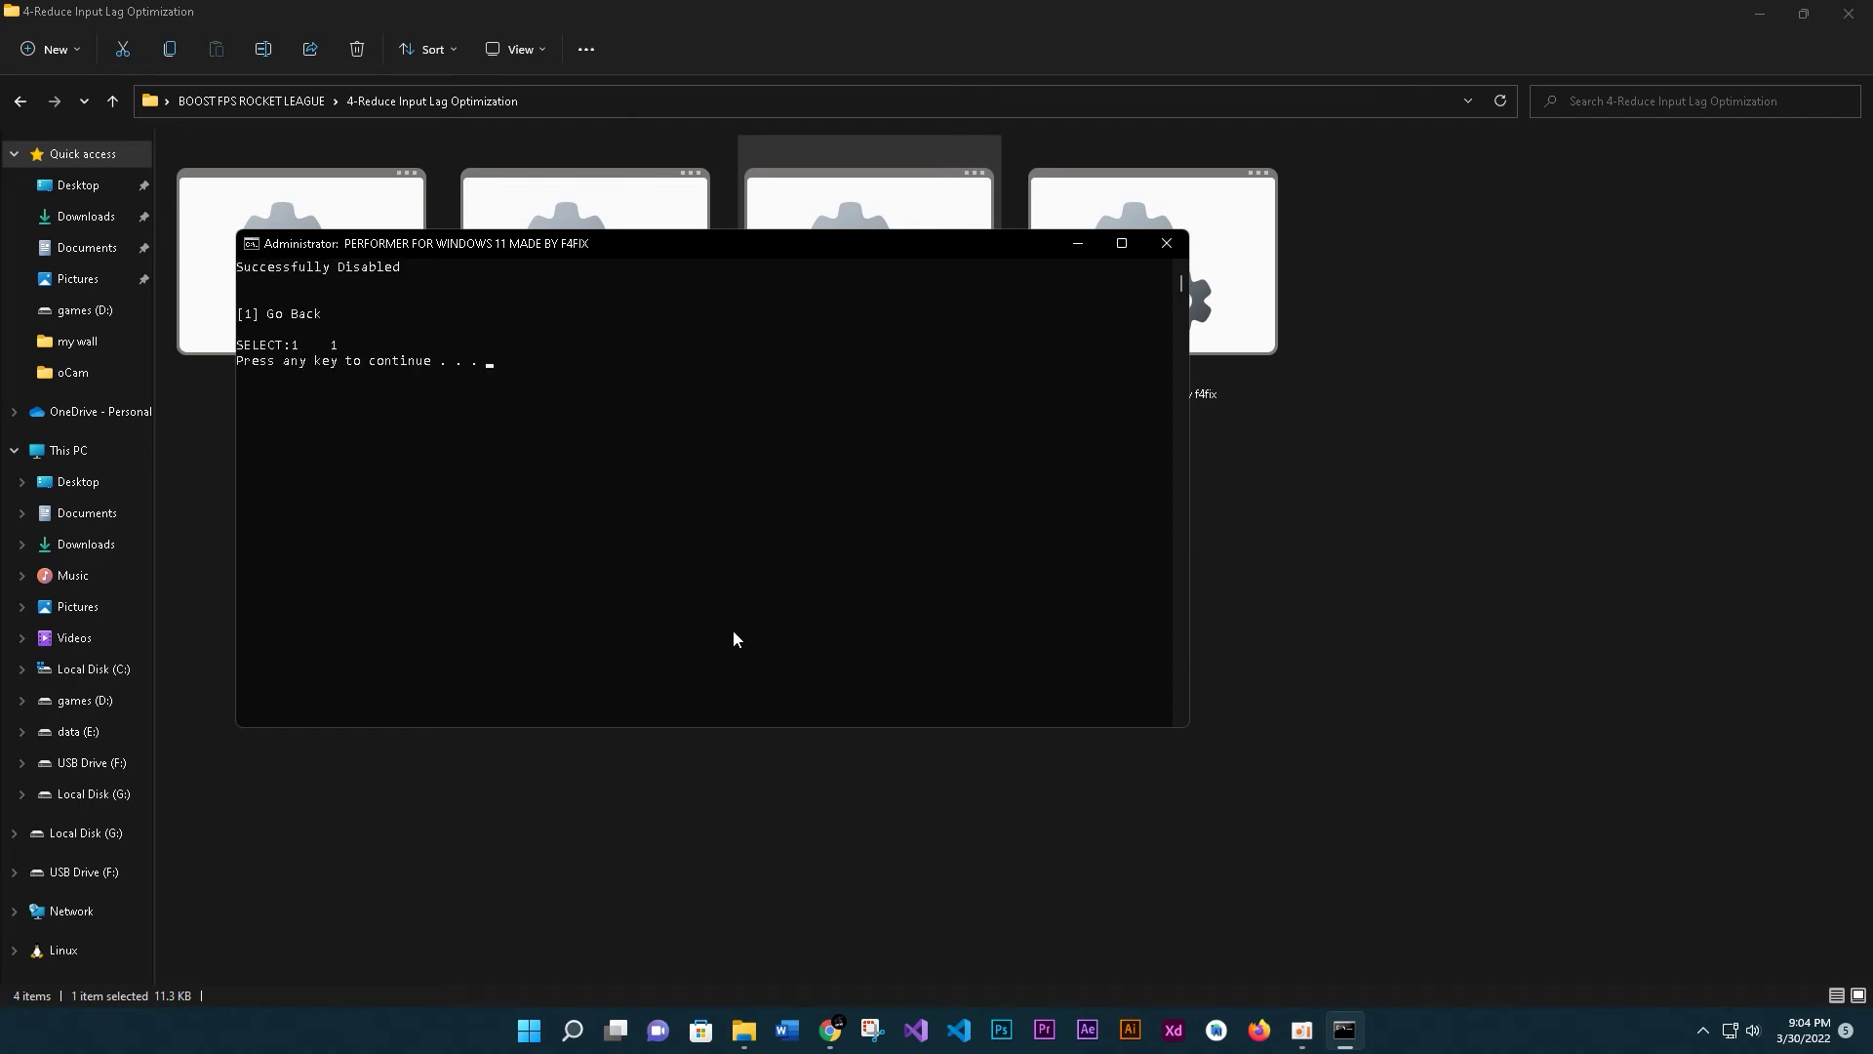
key(Return)
key(Return)
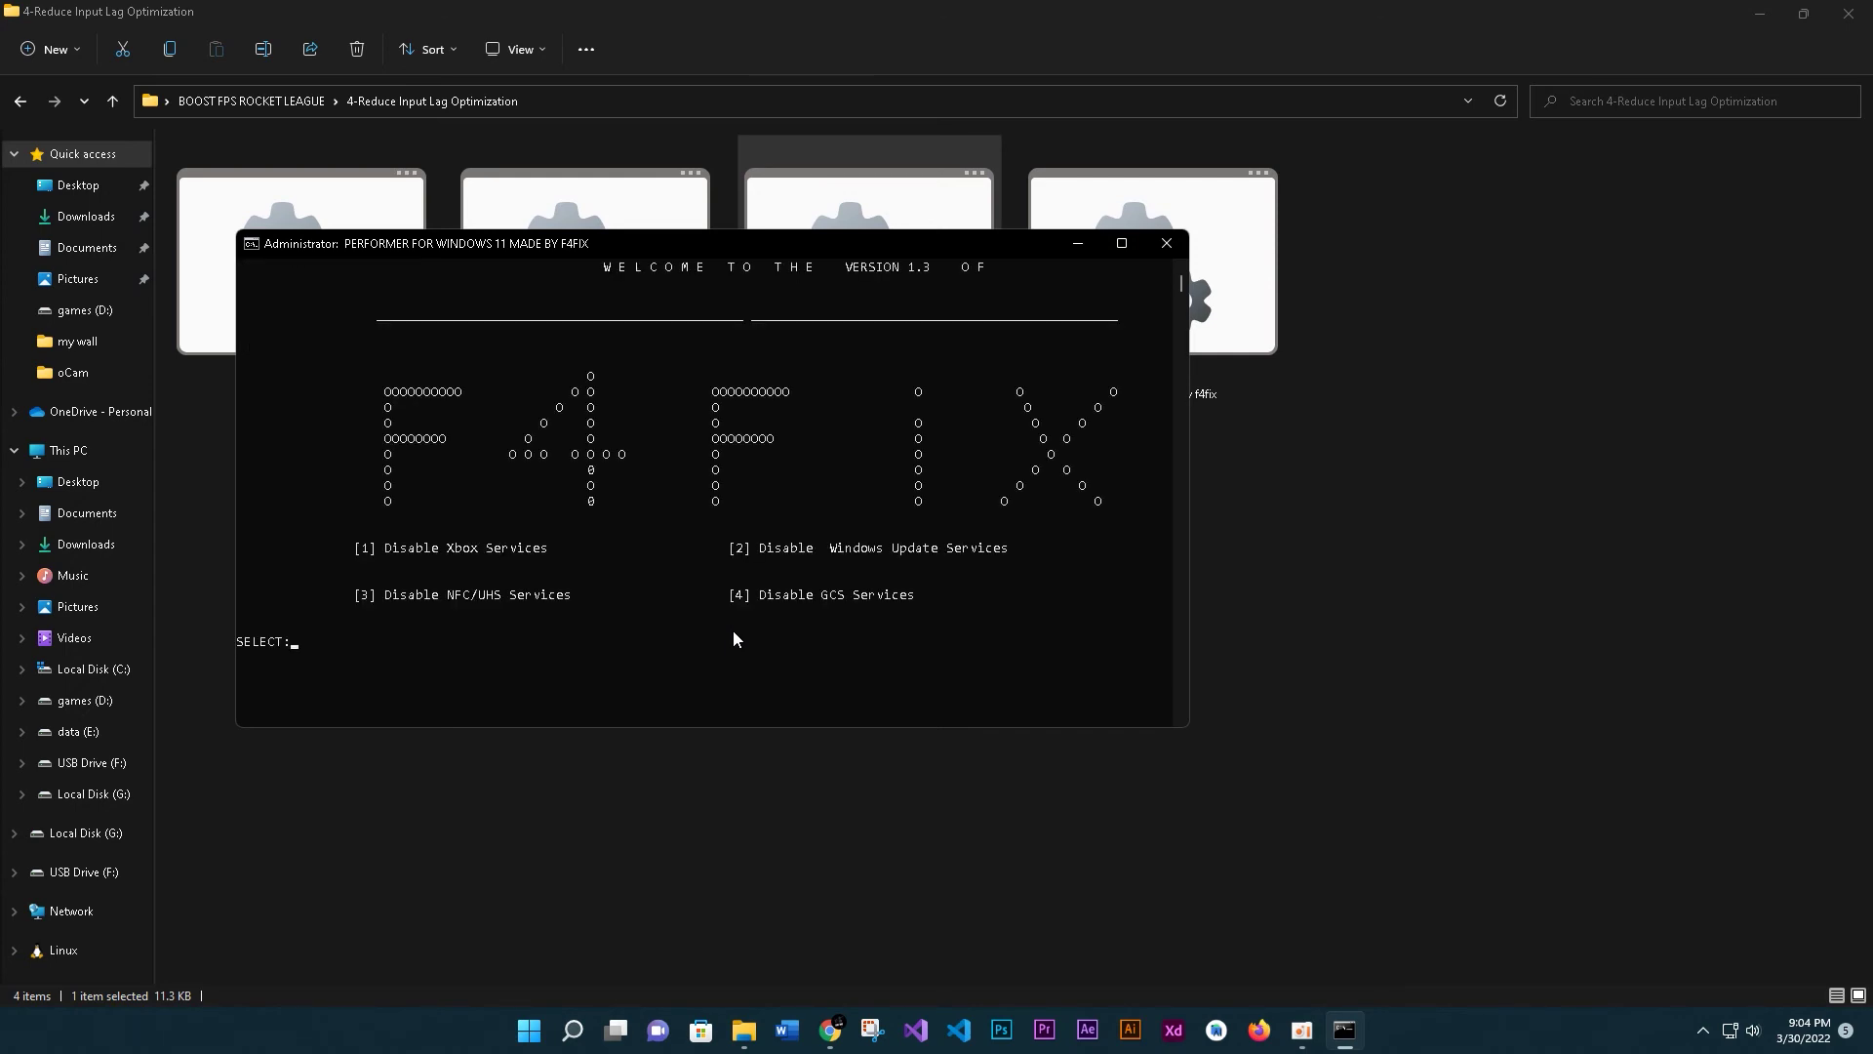
text(4)
key(Return)
- Enable the Windows Update services from PERFORMER's enable section and close the script window
text(2)
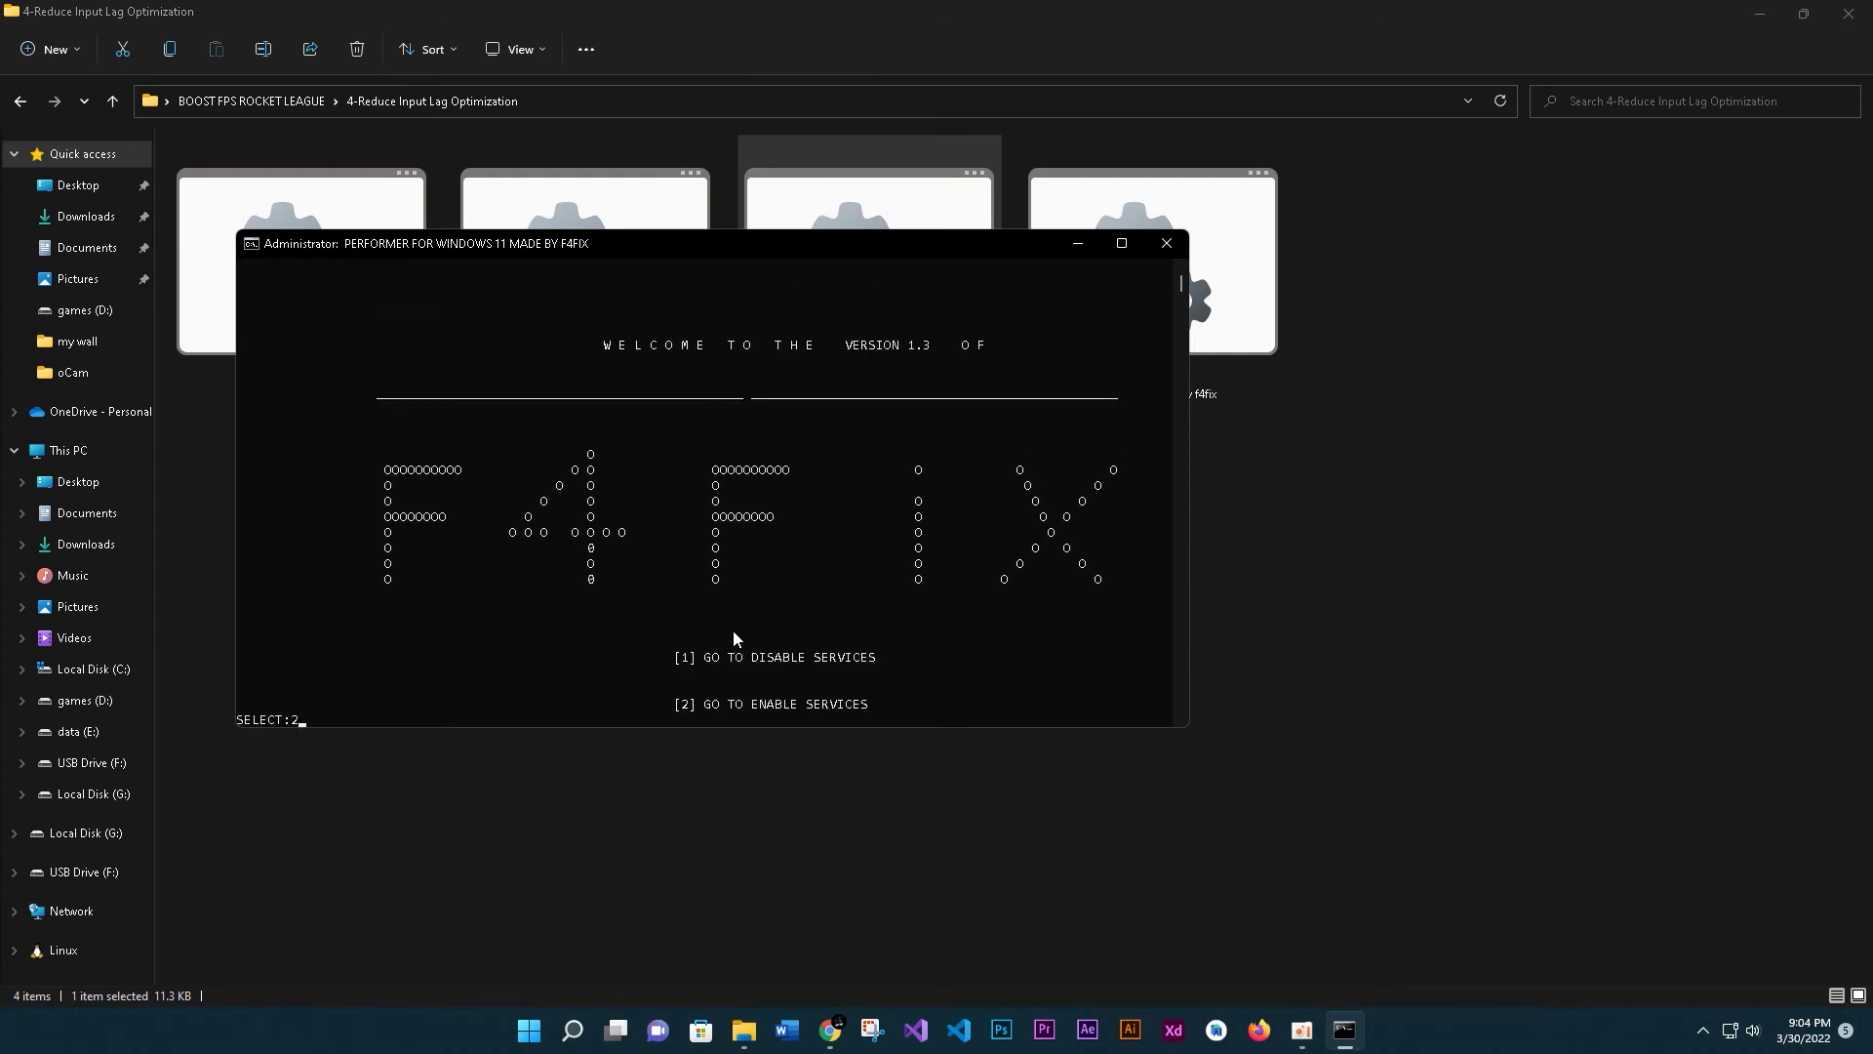
key(Return)
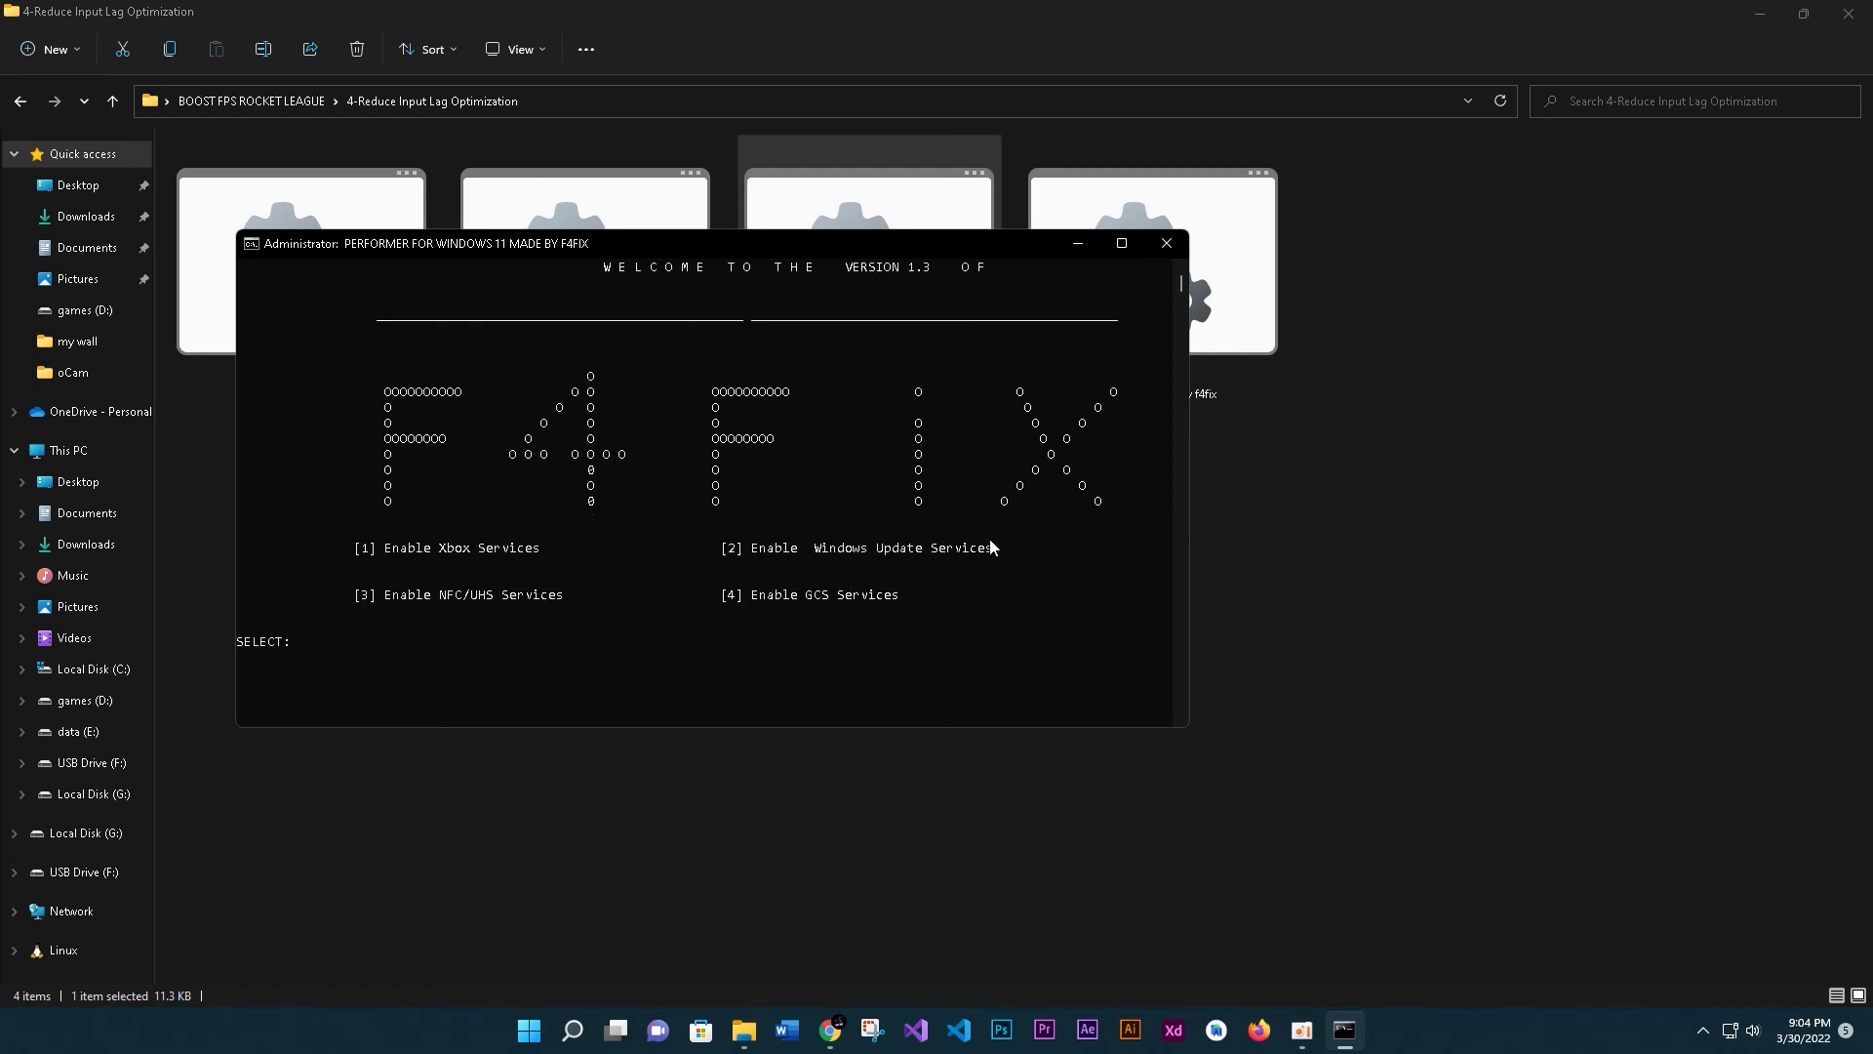
drag(993, 550, 753, 554)
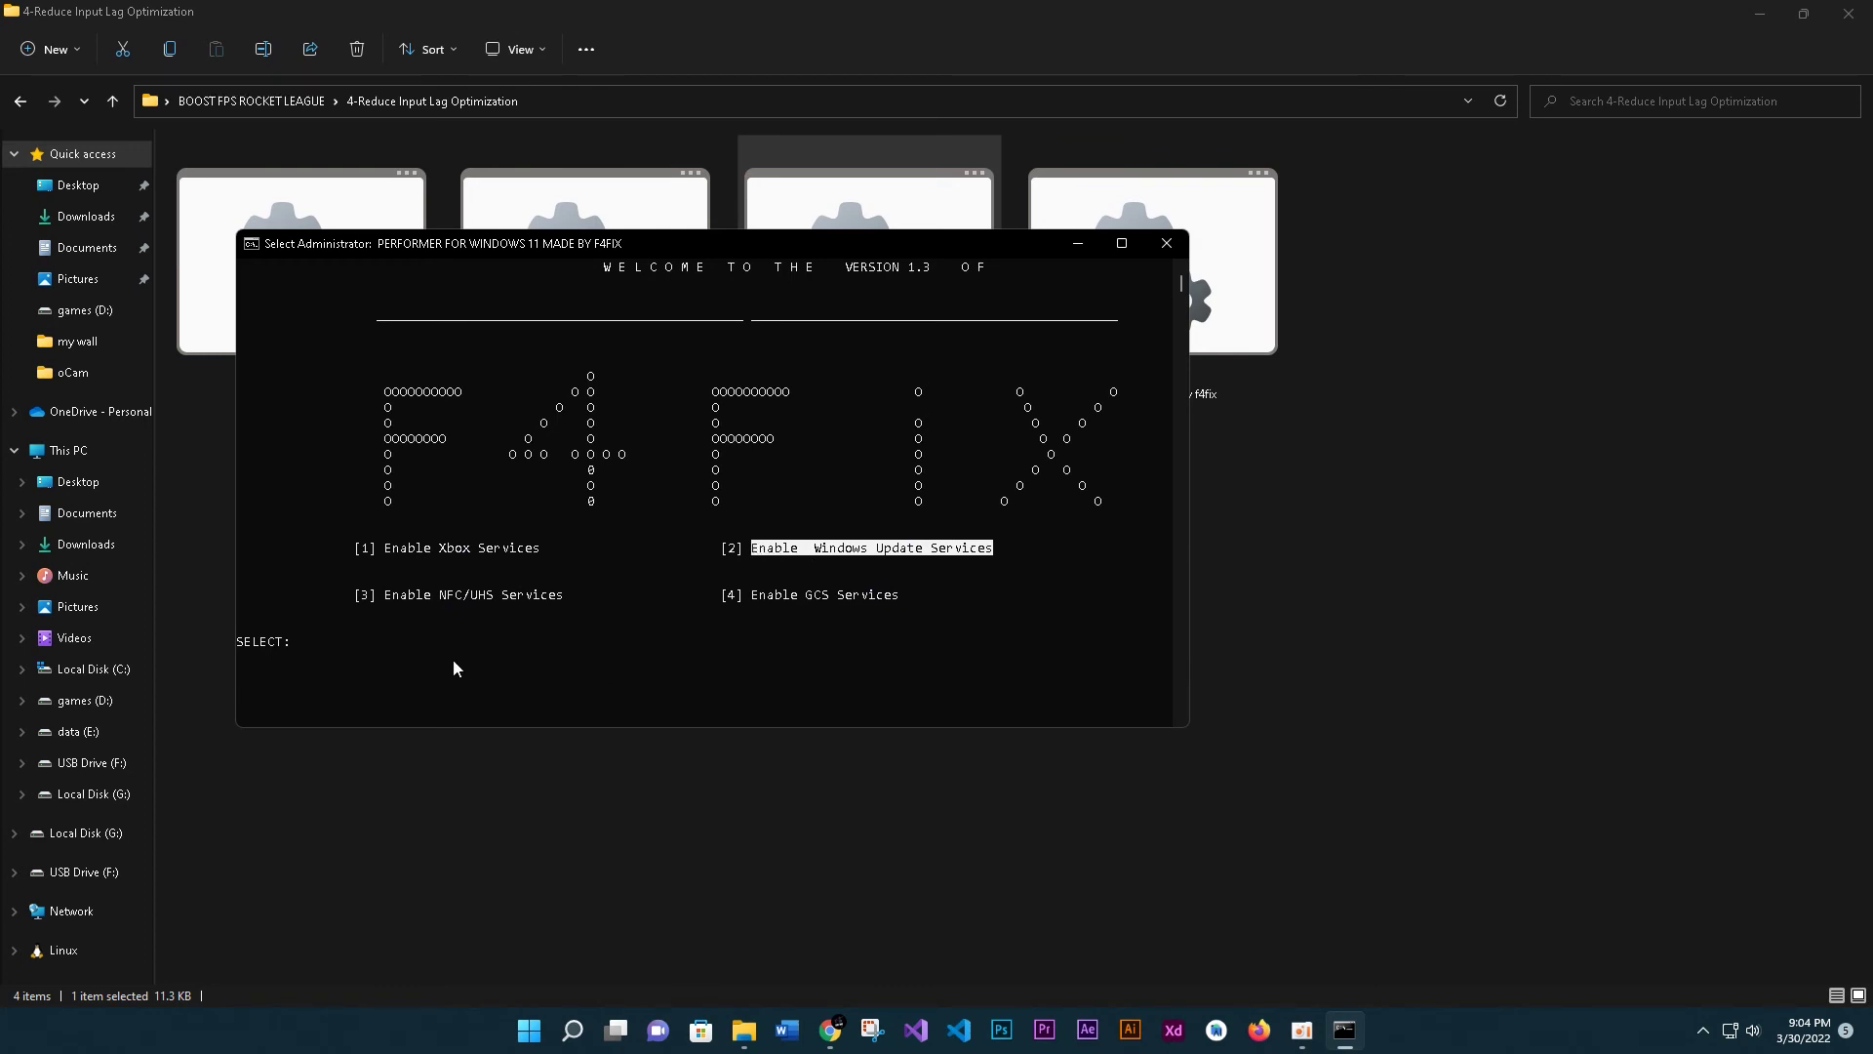
text(2)
key(Return)
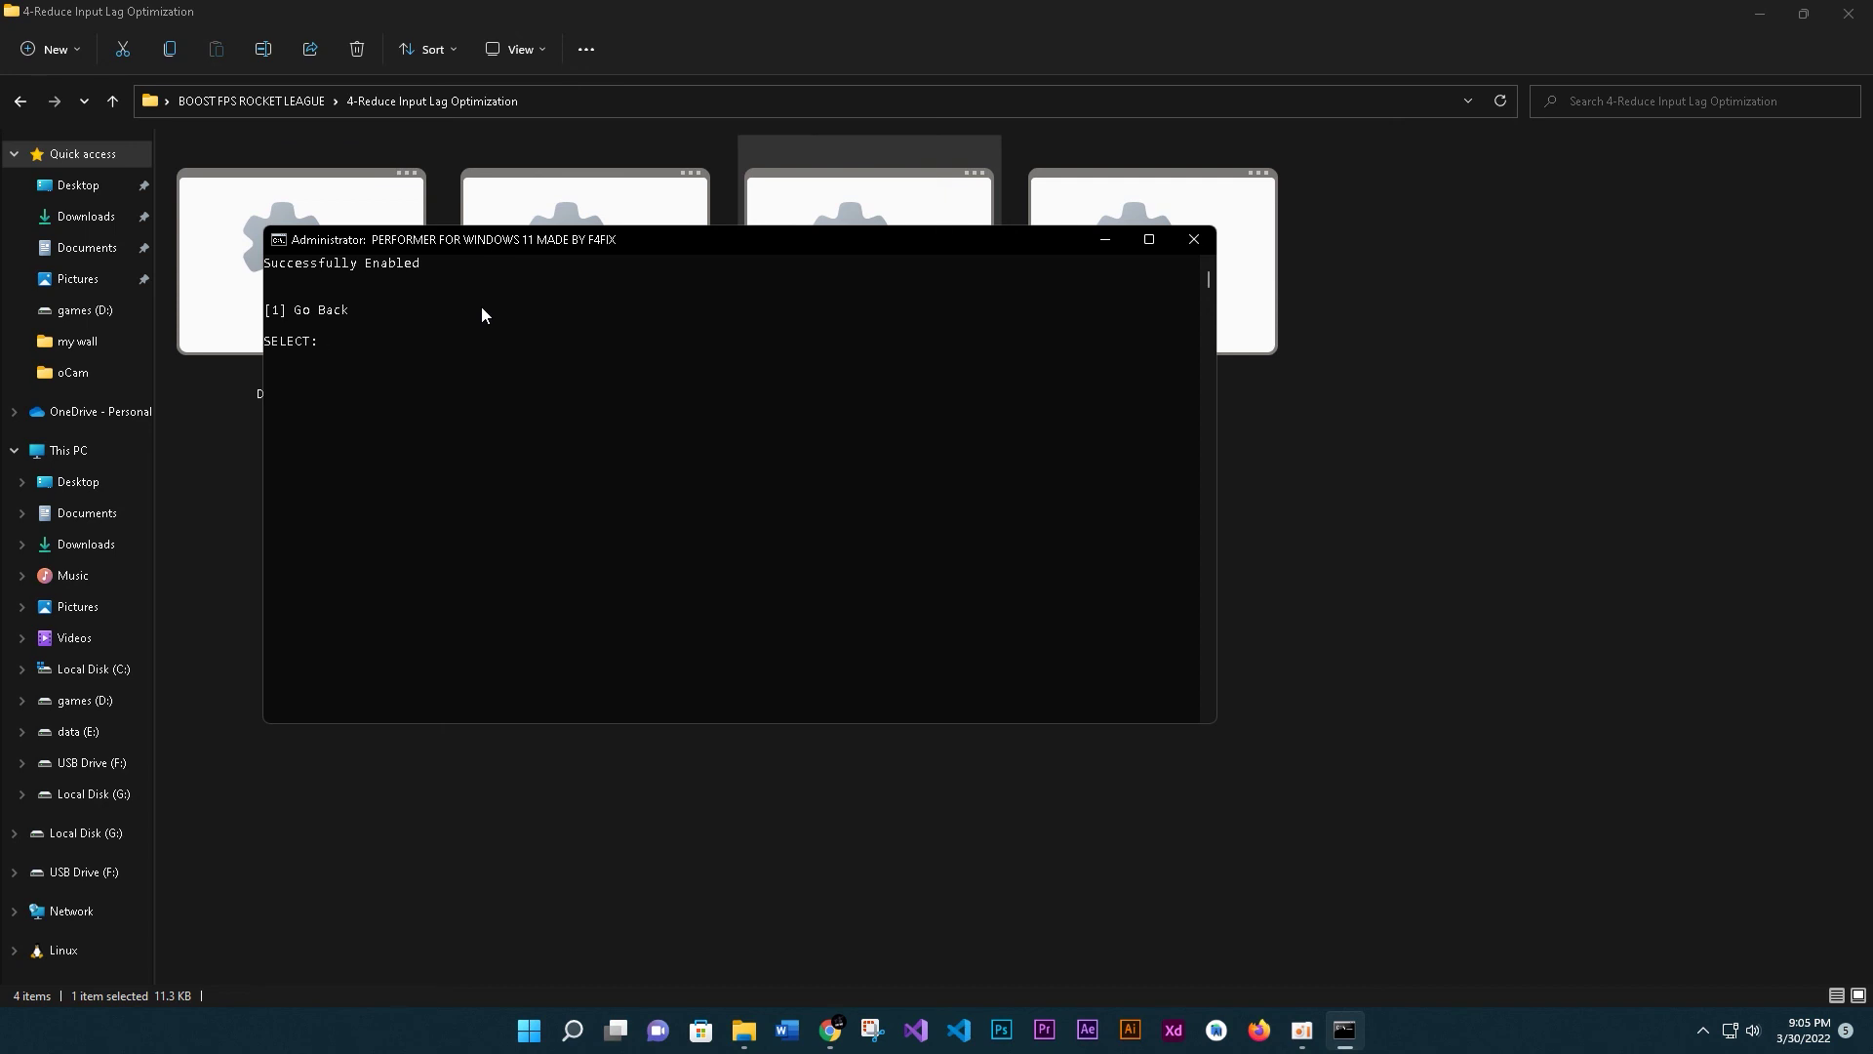
key(Return)
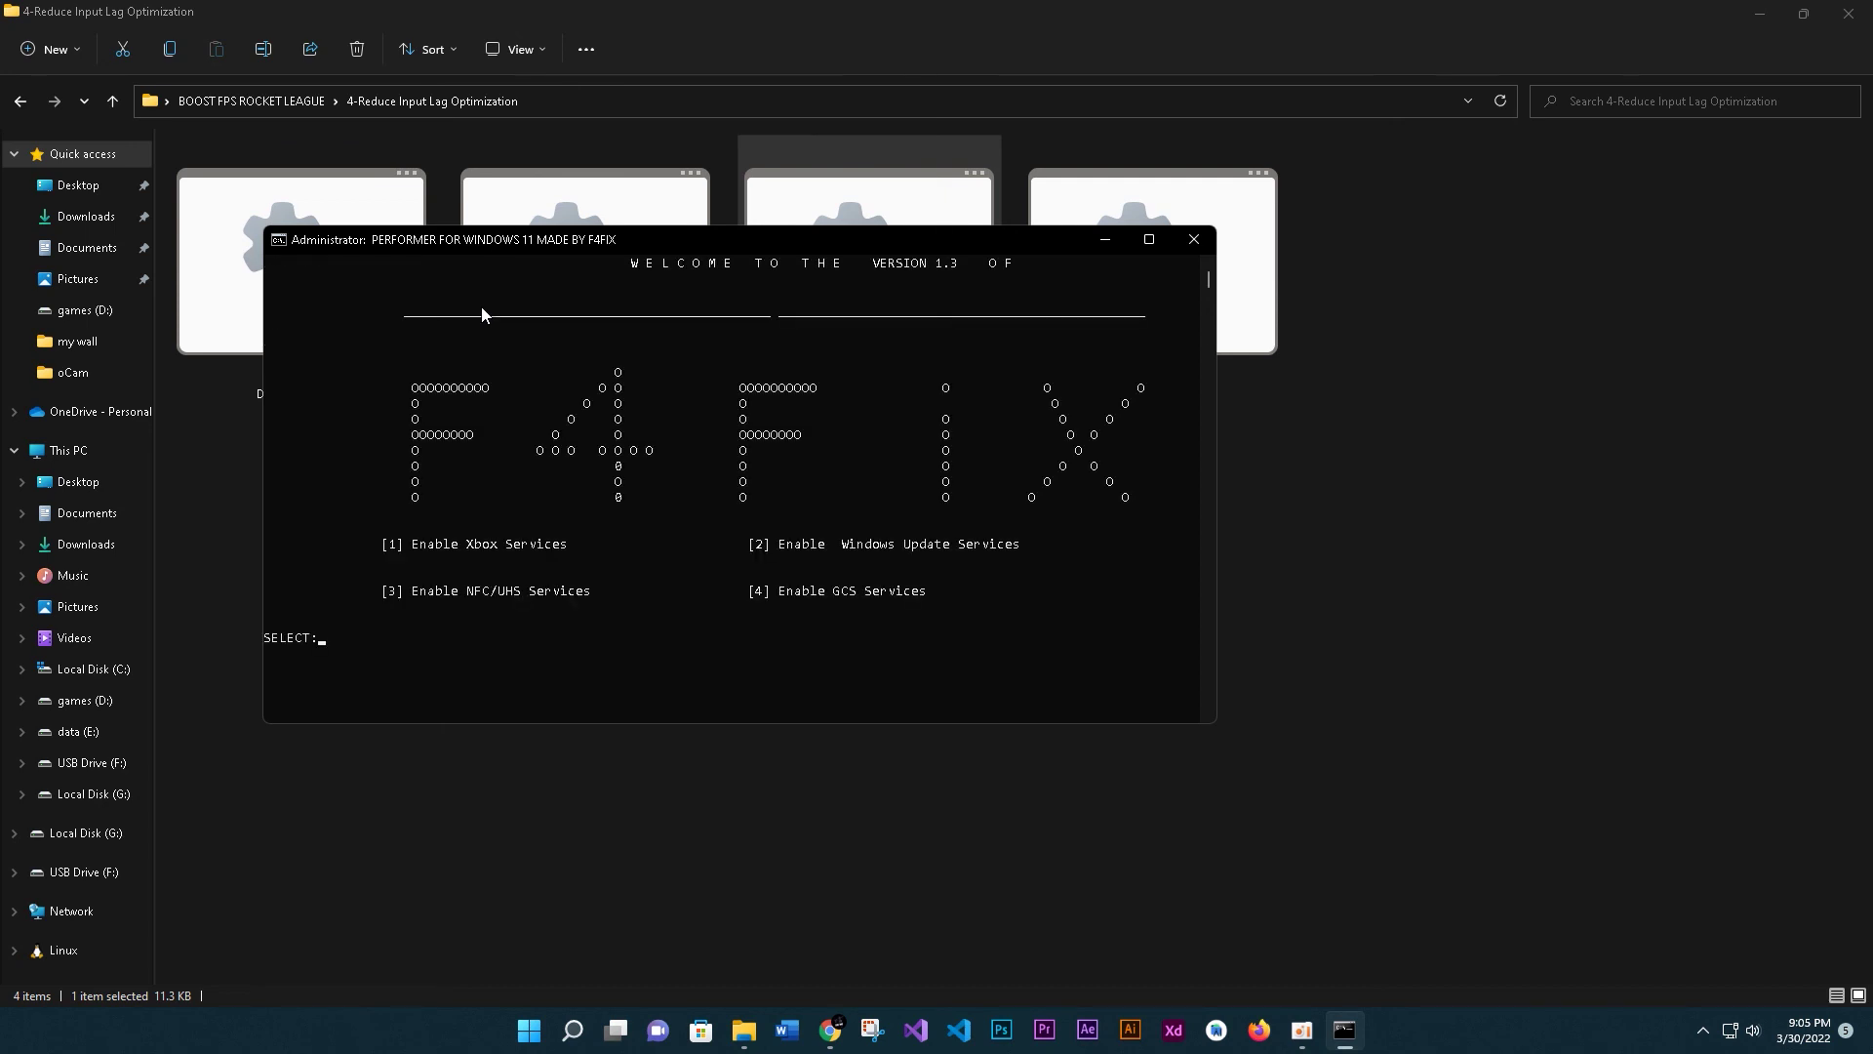
click(1193, 239)
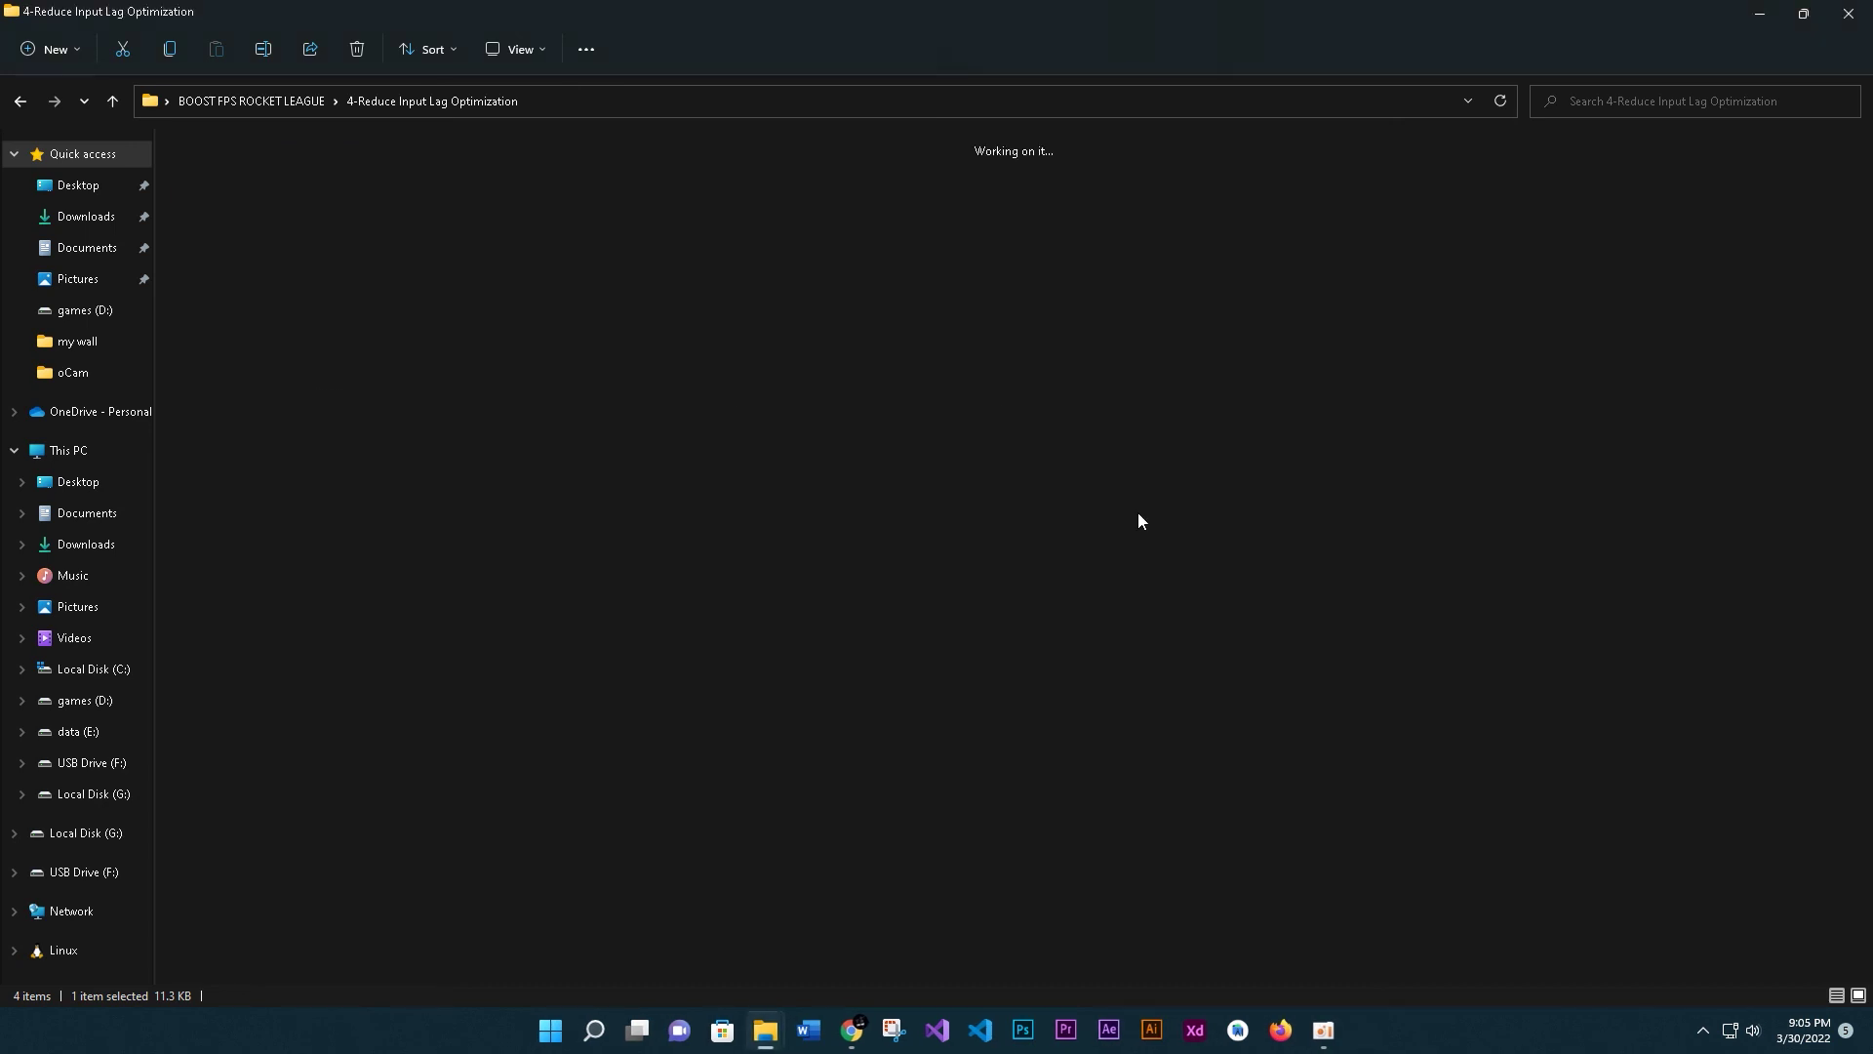
- Run Special Enhencer by f4fix as administrator and choose option 1 to enable its changes
right_click(1159, 352)
click(1218, 450)
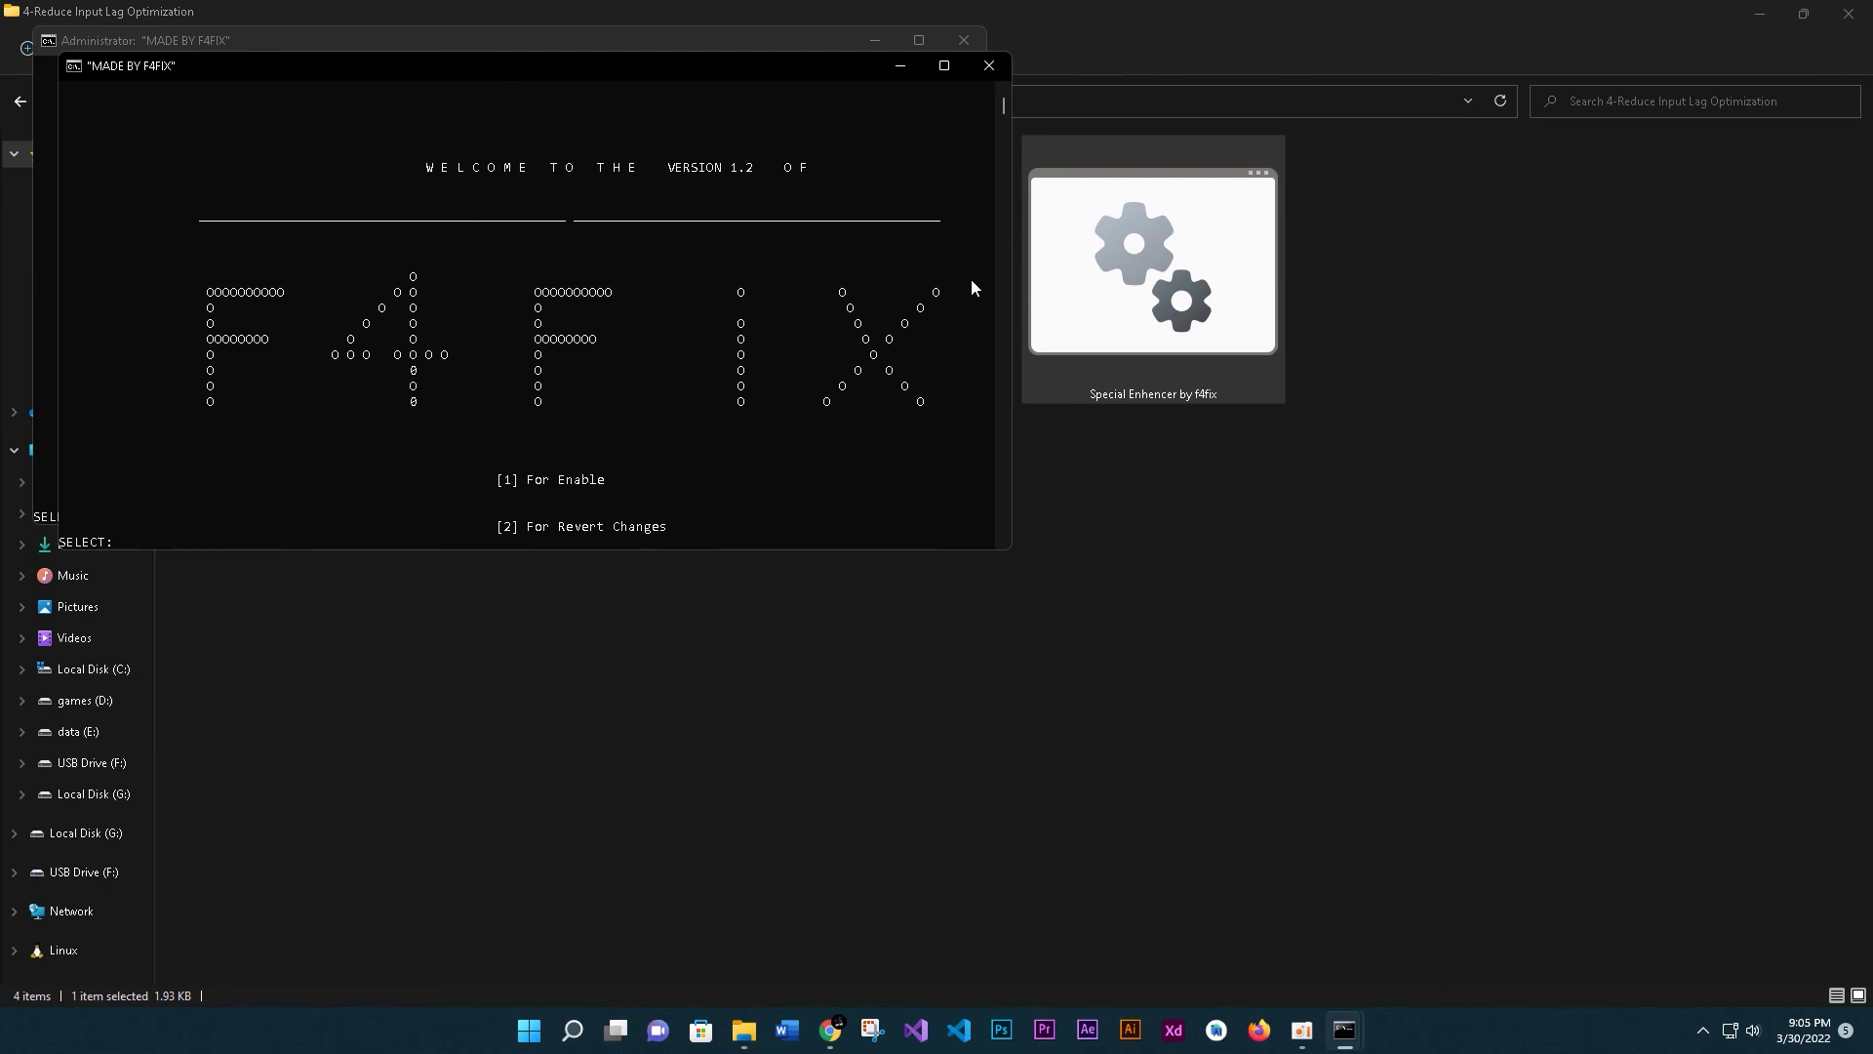
text(1)
key(Return)
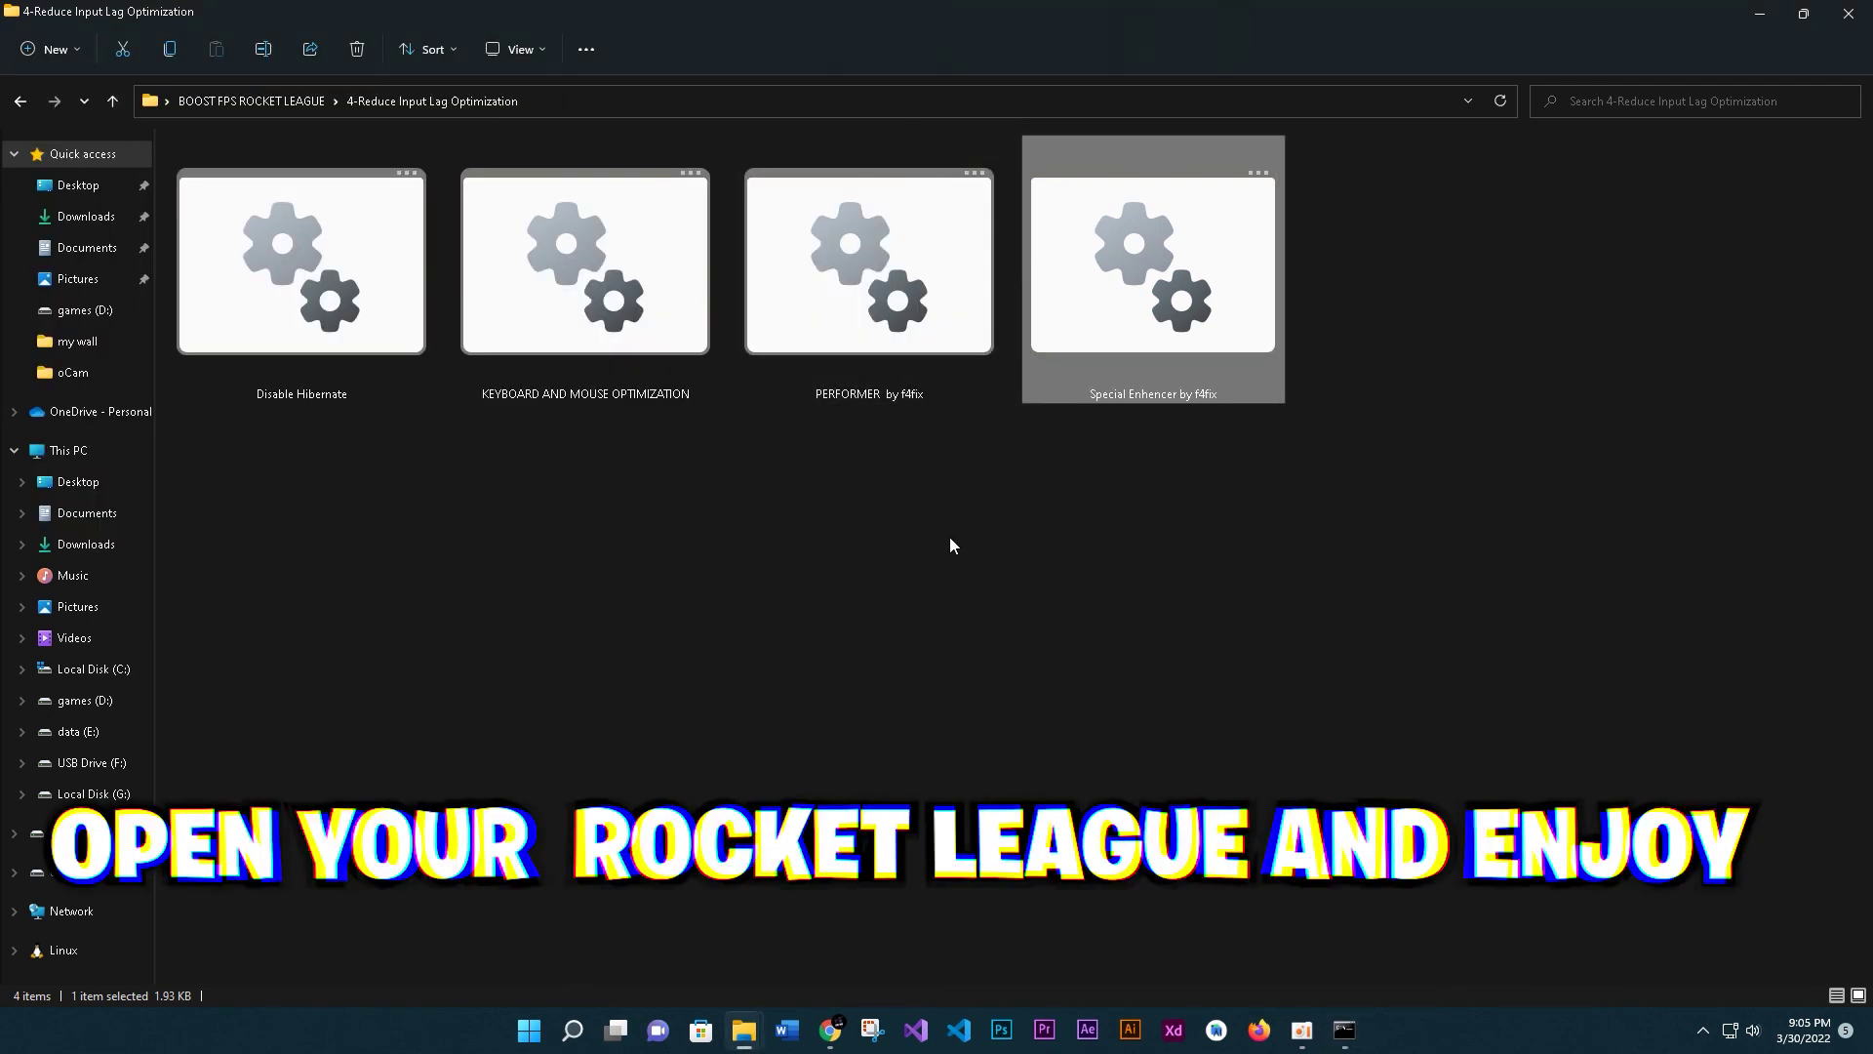
- Launch TimerResolution from the pack's main folder, set the timer resolution to maximum and minimize its window
key(alt+Up)
double_click(1115, 324)
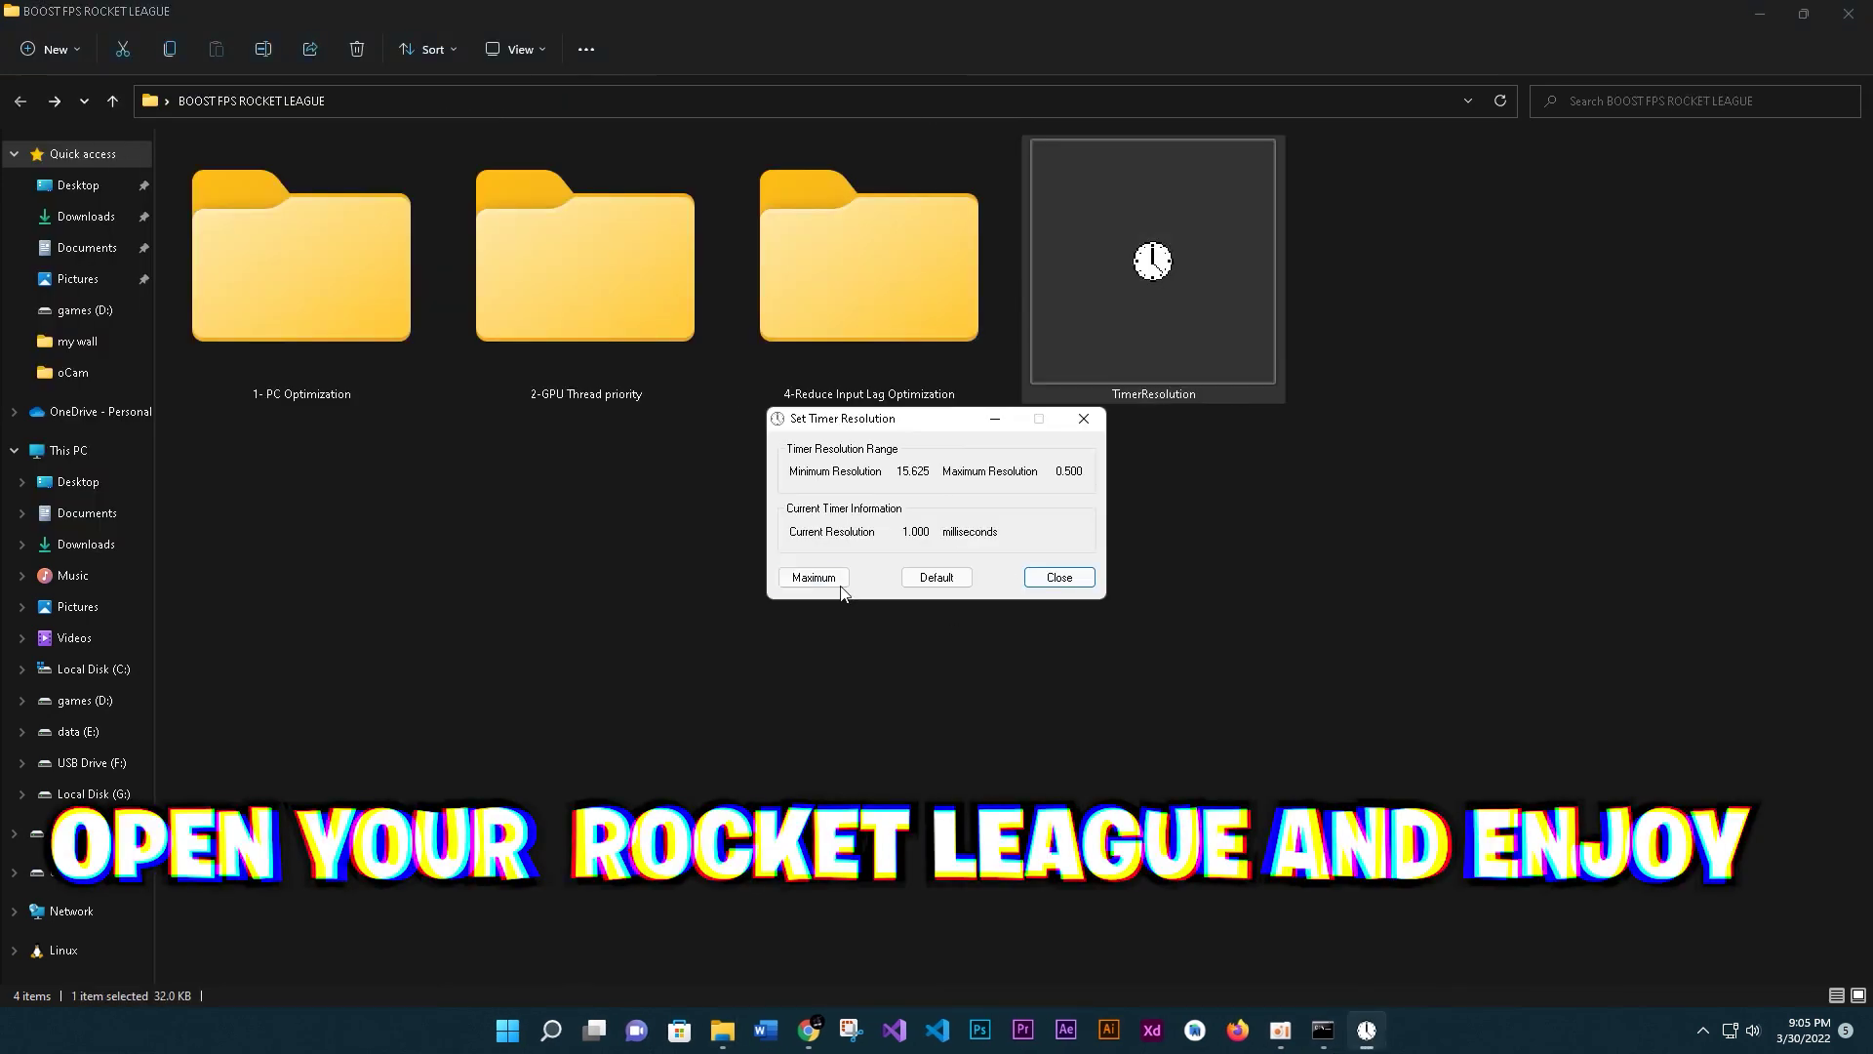
click(835, 581)
click(996, 418)
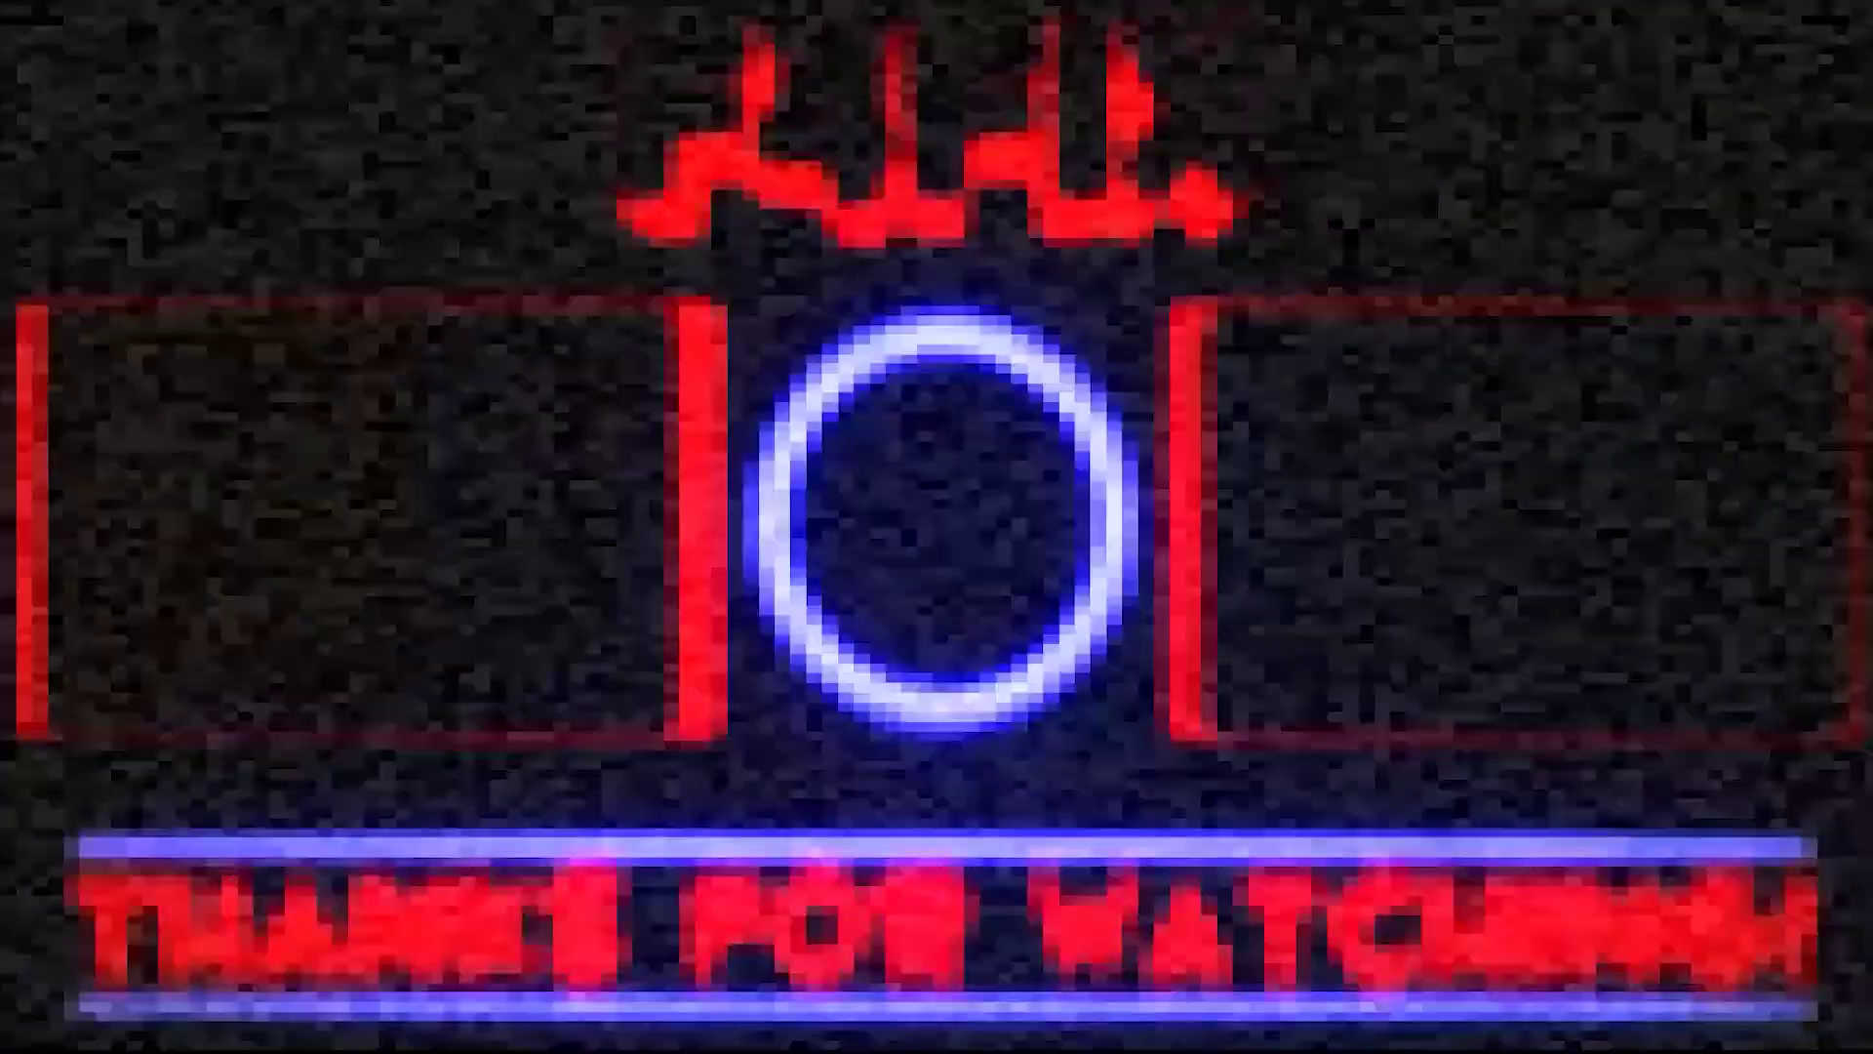